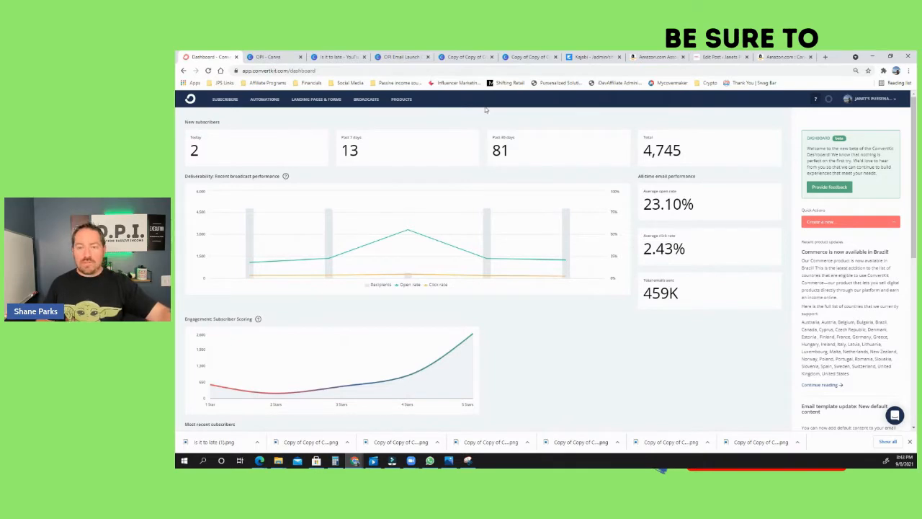
- Enlarge the page display for readability and open the landing pages and forms overview
{"action": "key", "text": "ctrl+plus"}
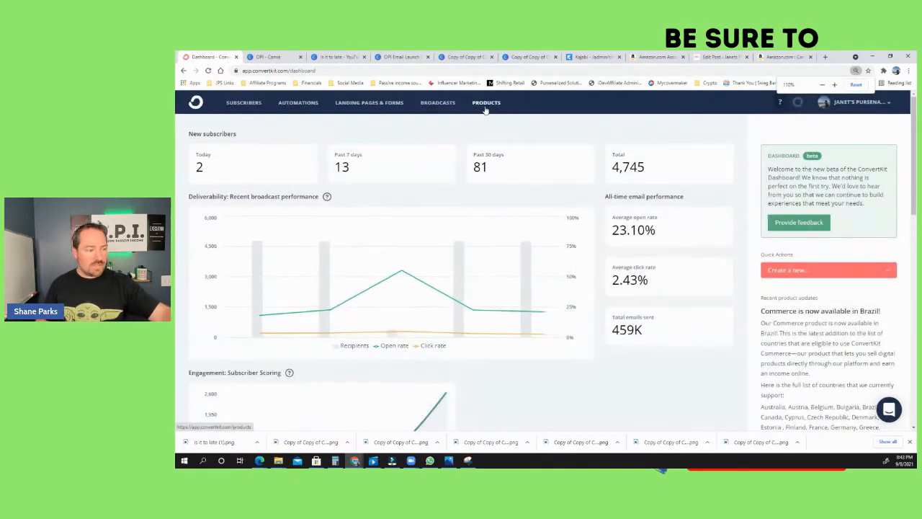
{"action": "key", "text": "ctrl+plus"}
{"action": "key", "text": "ctrl+plus"}
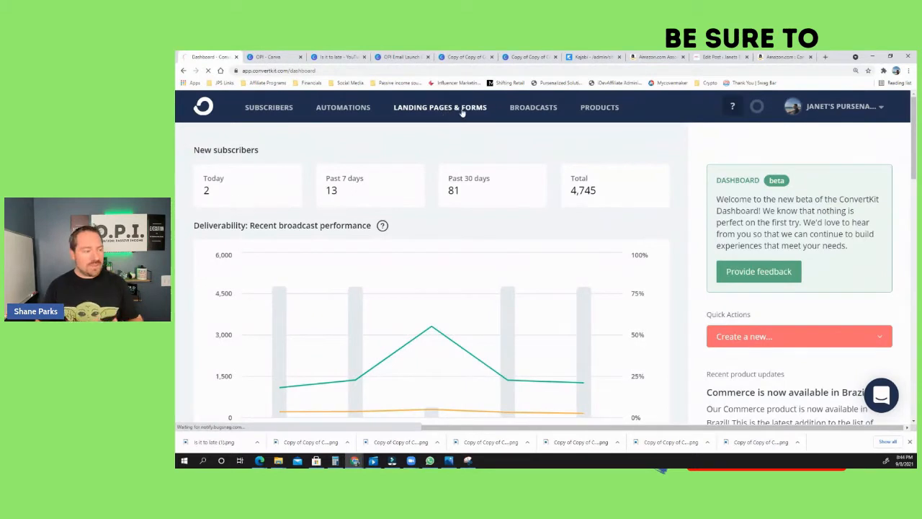
{"action": "left_click", "coordinate": [455, 110]}
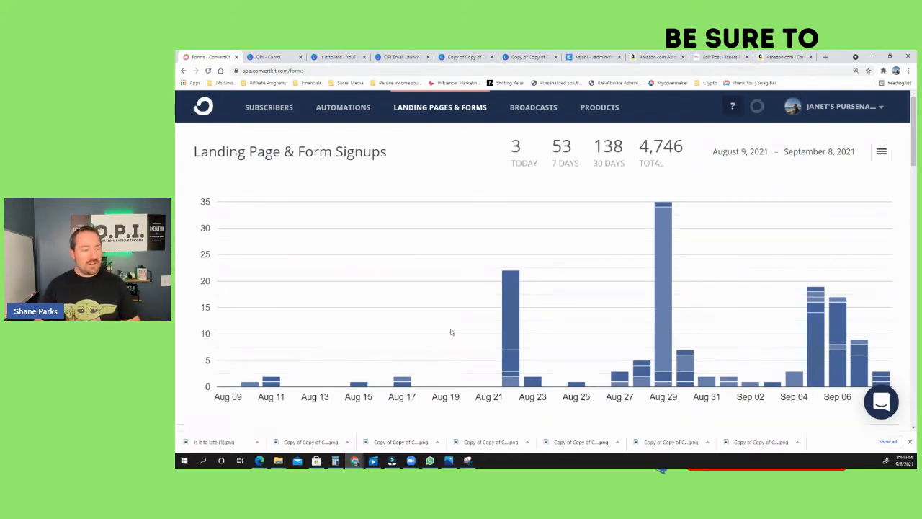
- Examine the daily signup chart and the statistics of the existing landing pages and forms
{"action": "mouse_move", "coordinate": [506, 313]}
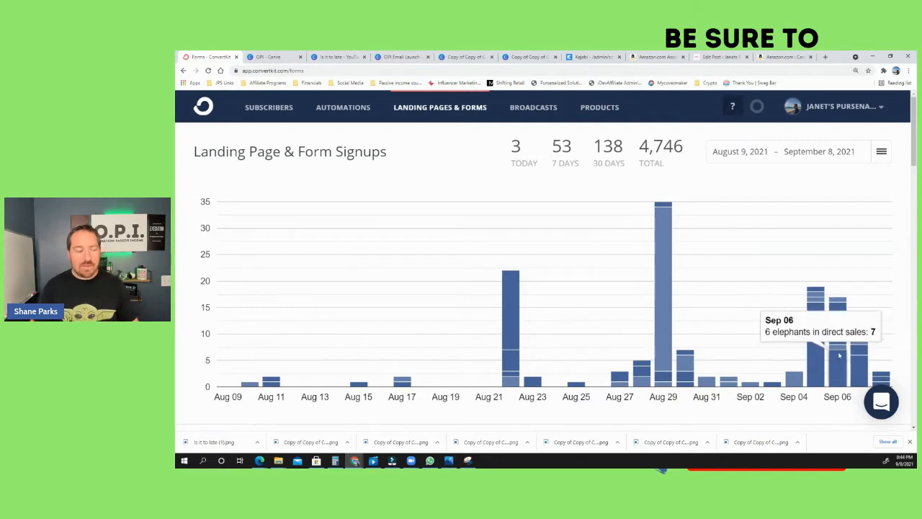
{"action": "scroll", "coordinate": [814, 289], "scroll_direction": "down", "scroll_amount": 2}
{"action": "scroll", "coordinate": [815, 289], "scroll_direction": "down", "scroll_amount": 5}
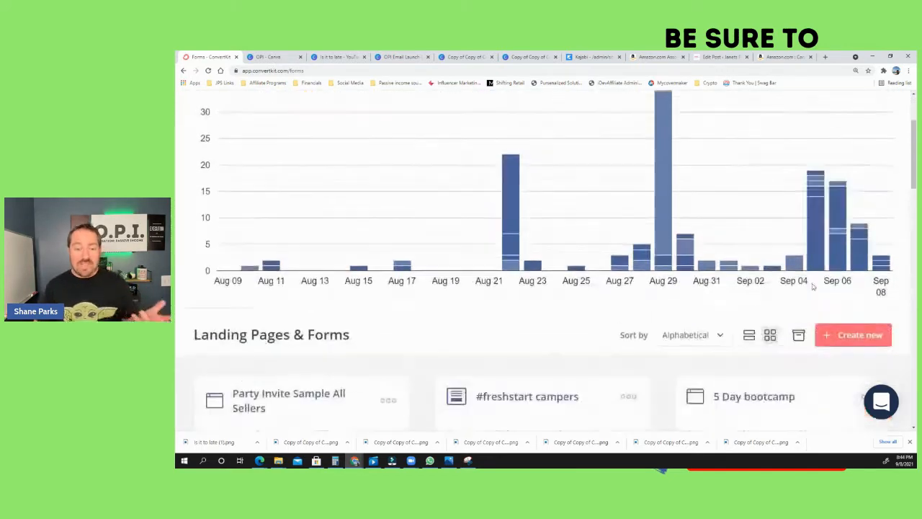
{"action": "scroll", "coordinate": [812, 285], "scroll_direction": "down", "scroll_amount": 10}
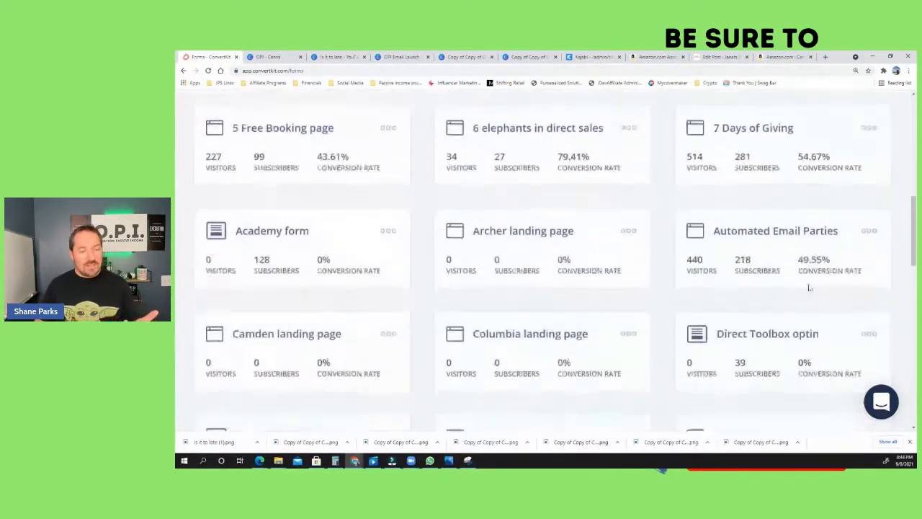
{"action": "scroll", "coordinate": [805, 294], "scroll_direction": "down", "scroll_amount": 4}
{"action": "scroll", "coordinate": [827, 302], "scroll_direction": "up", "scroll_amount": 15}
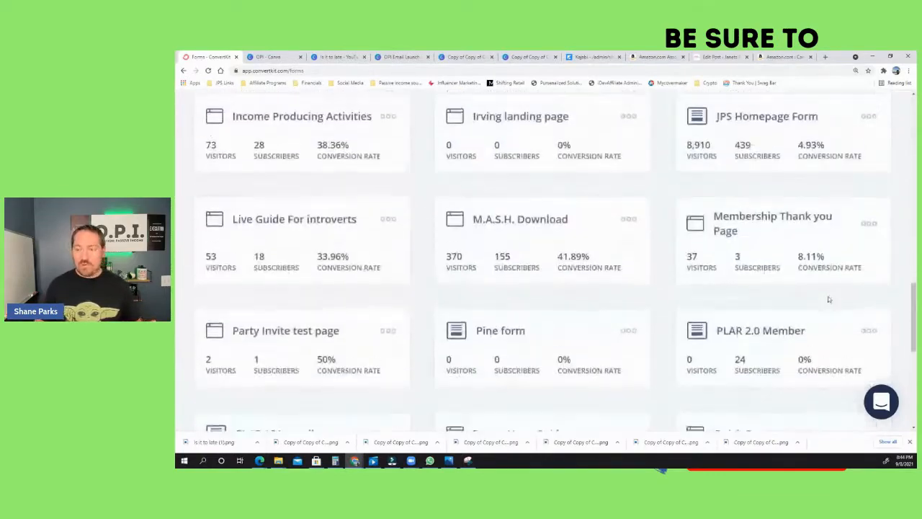
{"action": "scroll", "coordinate": [827, 308], "scroll_direction": "up", "scroll_amount": 4}
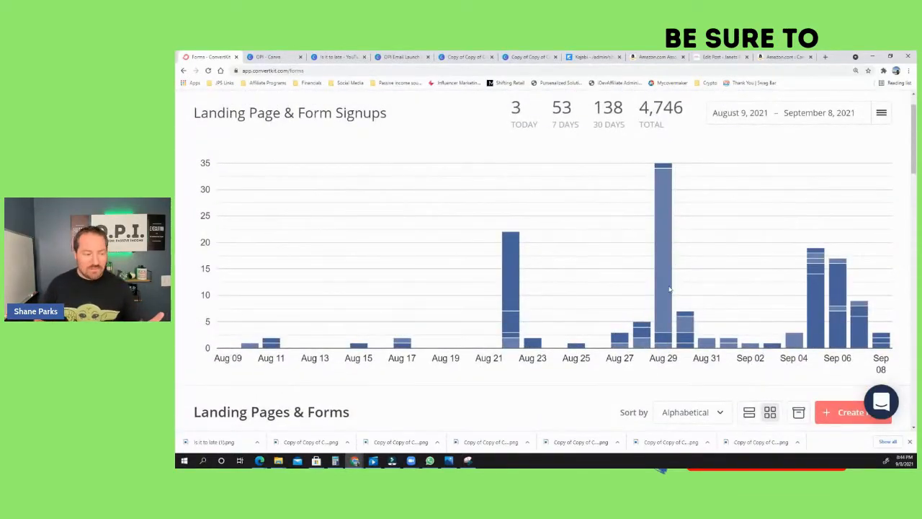
- Create a new landing page based on the Franklin template
{"action": "left_click", "coordinate": [839, 421]}
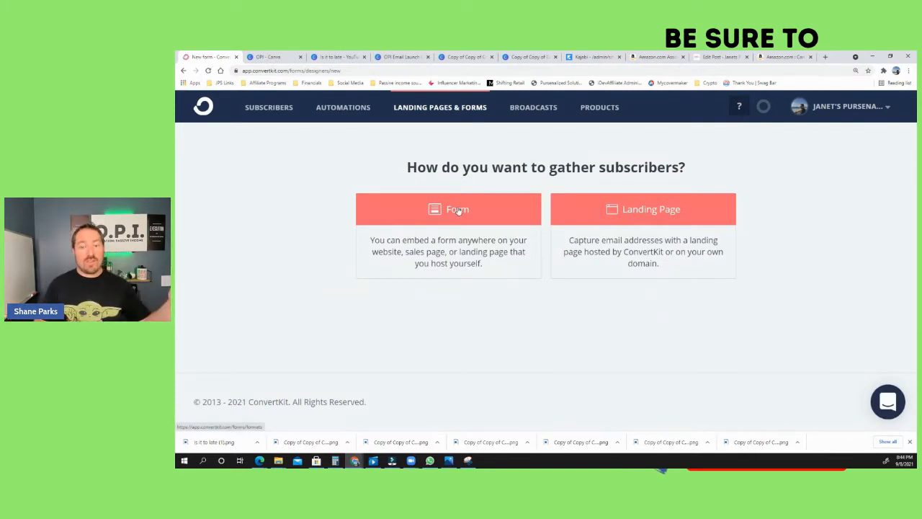
{"action": "left_click", "coordinate": [621, 210]}
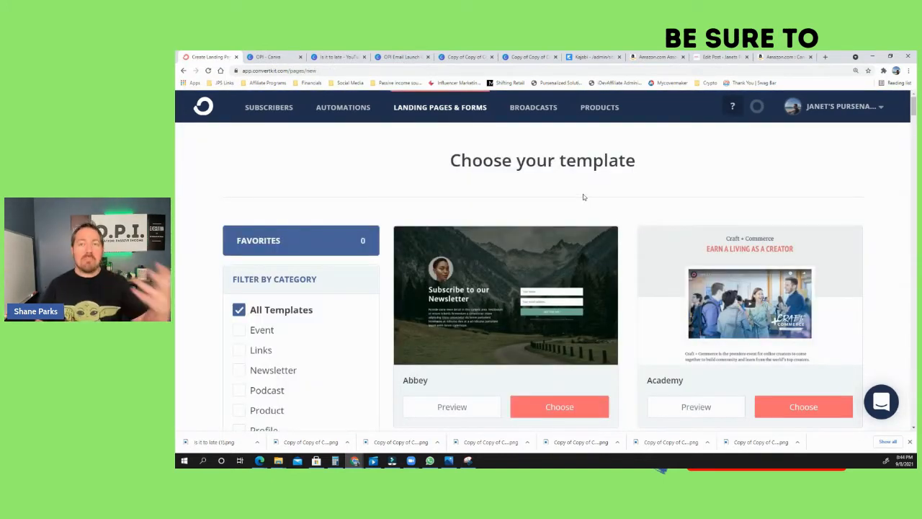
{"action": "scroll", "coordinate": [530, 201], "scroll_direction": "down", "scroll_amount": 1}
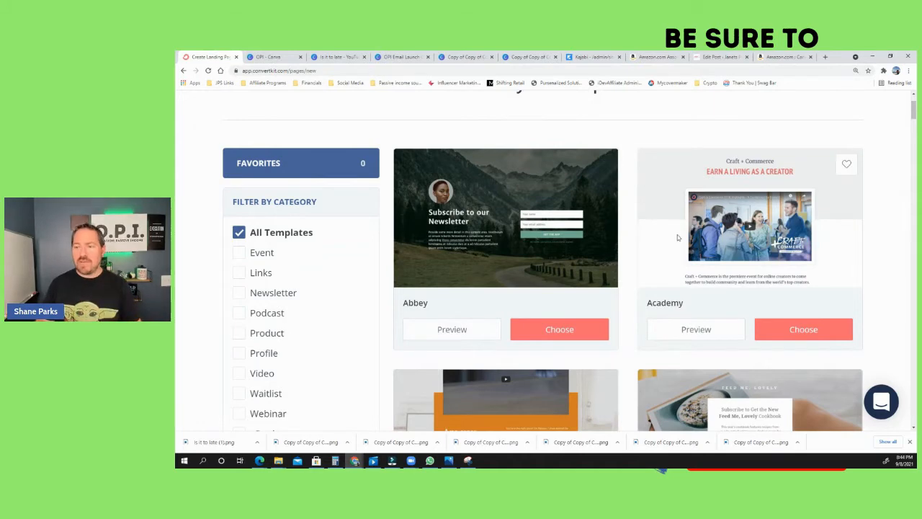
{"action": "scroll", "coordinate": [641, 226], "scroll_direction": "down", "scroll_amount": 2}
{"action": "scroll", "coordinate": [654, 229], "scroll_direction": "down", "scroll_amount": 3}
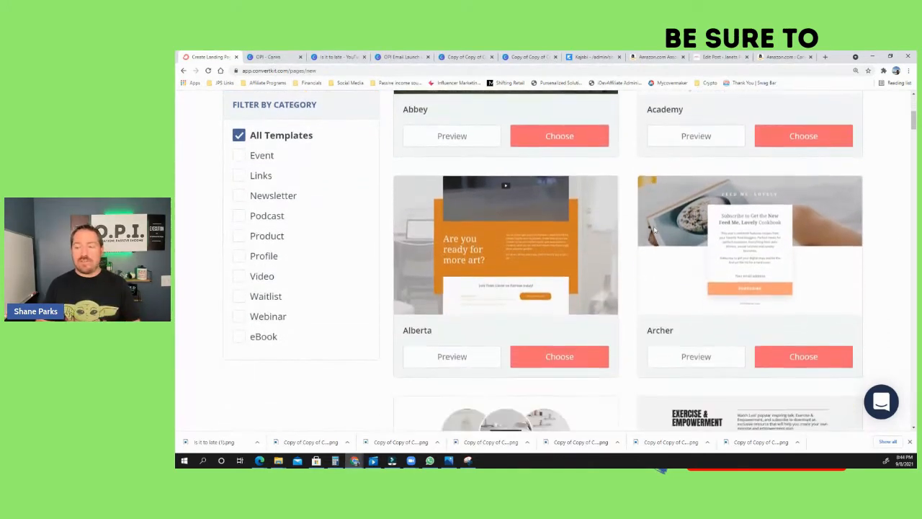
{"action": "scroll", "coordinate": [654, 231], "scroll_direction": "down", "scroll_amount": 4}
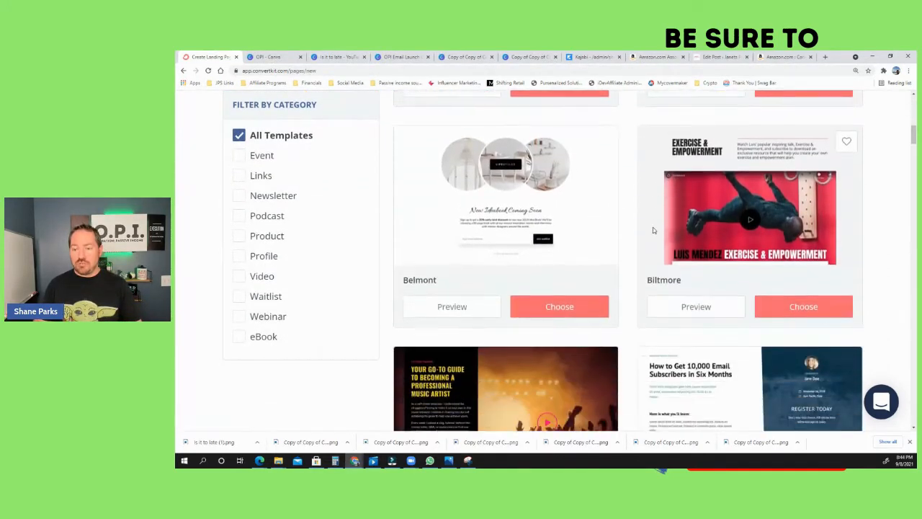
{"action": "scroll", "coordinate": [652, 230], "scroll_direction": "down", "scroll_amount": 3}
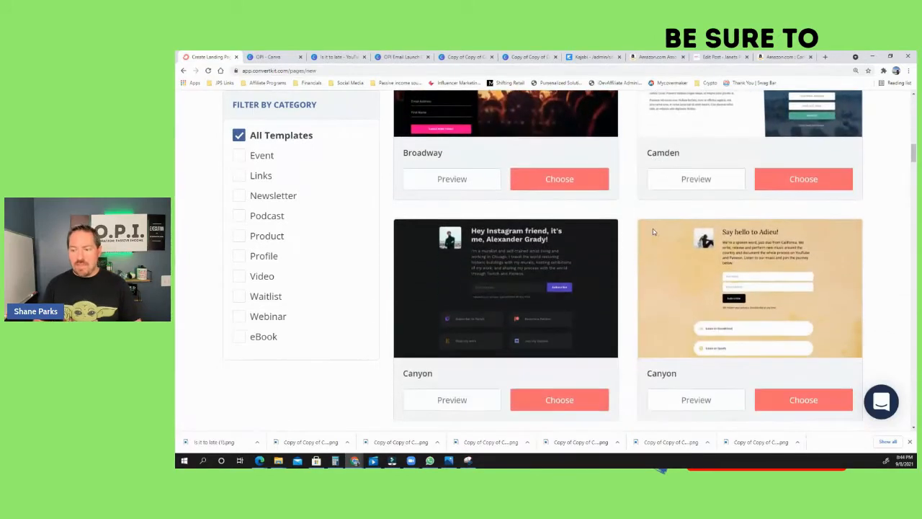
{"action": "scroll", "coordinate": [647, 227], "scroll_direction": "down", "scroll_amount": 3}
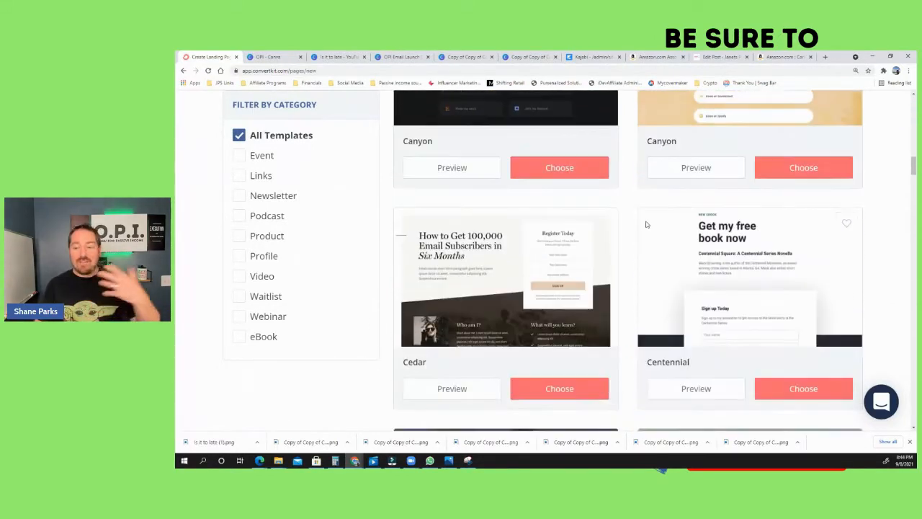
{"action": "scroll", "coordinate": [643, 230], "scroll_direction": "down", "scroll_amount": 1}
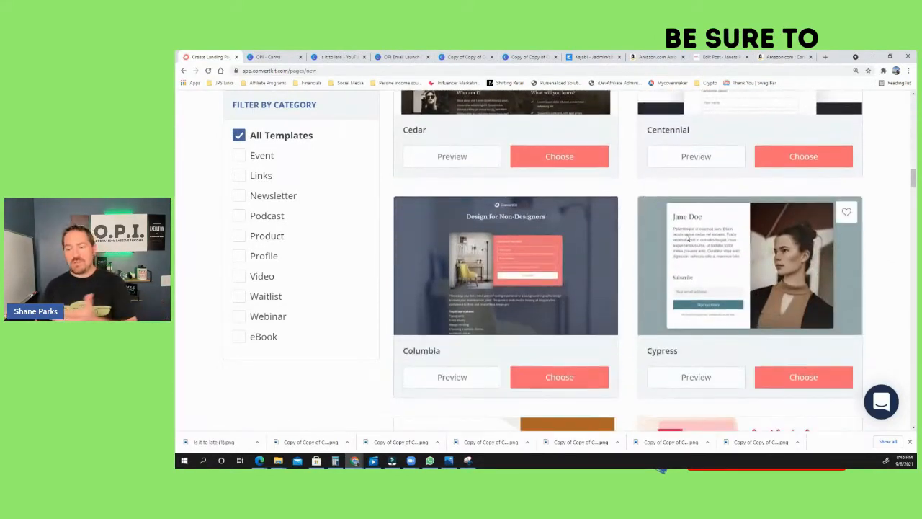
{"action": "scroll", "coordinate": [733, 274], "scroll_direction": "down", "scroll_amount": 1}
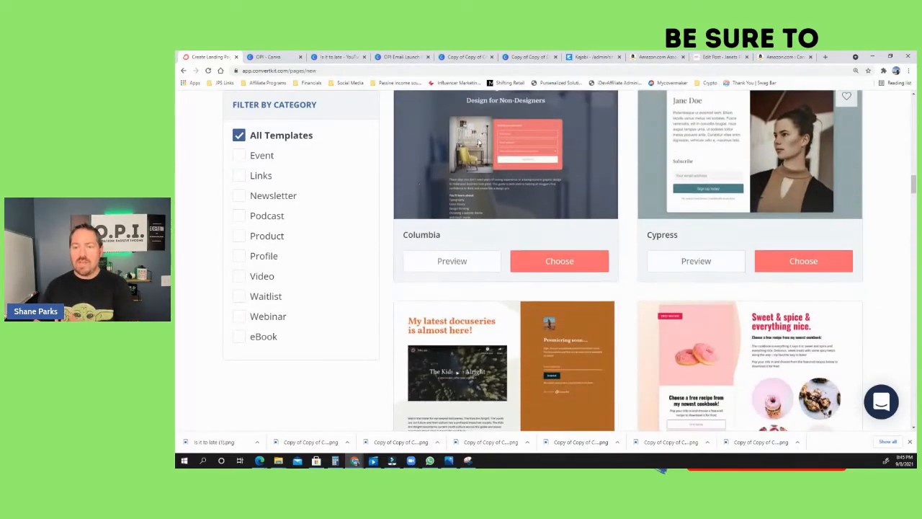
{"action": "scroll", "coordinate": [494, 195], "scroll_direction": "down", "scroll_amount": 3}
{"action": "scroll", "coordinate": [604, 282], "scroll_direction": "down", "scroll_amount": 5}
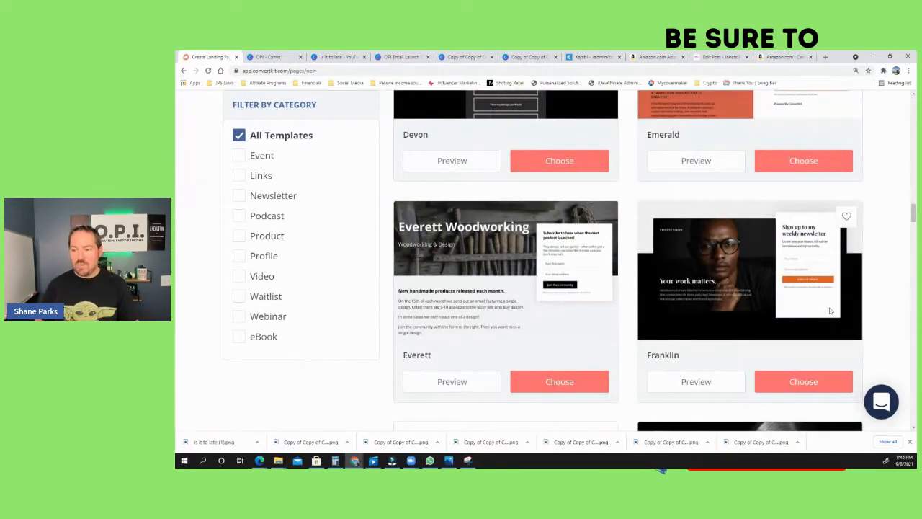
{"action": "left_click", "coordinate": [803, 381]}
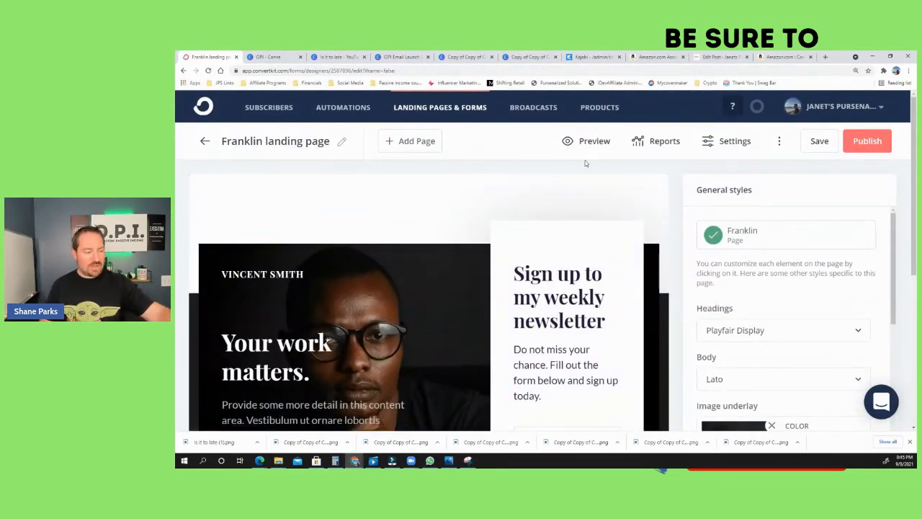
- Shrink the page display and inspect the style options of the form header, the main header and the name text
{"action": "key", "text": "ctrl+minus"}
{"action": "key", "text": "ctrl+minus"}
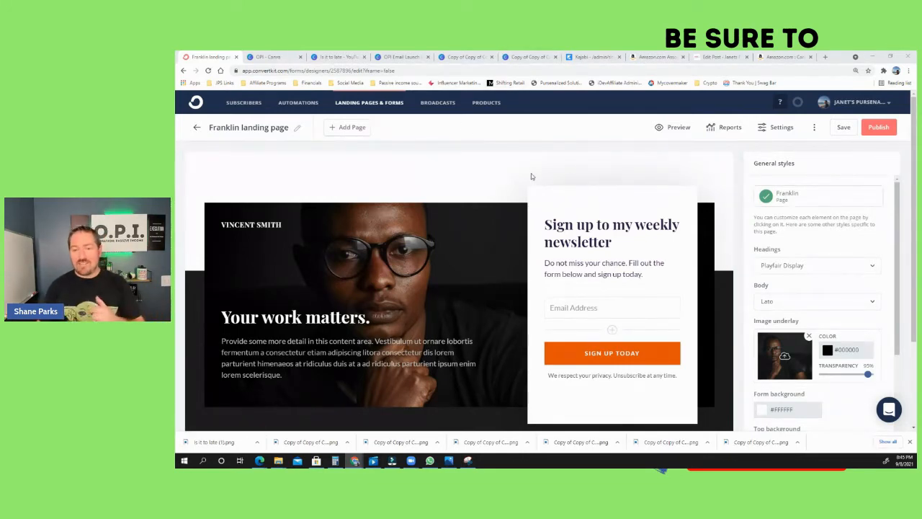
{"action": "scroll", "coordinate": [535, 179], "scroll_direction": "down", "scroll_amount": 1}
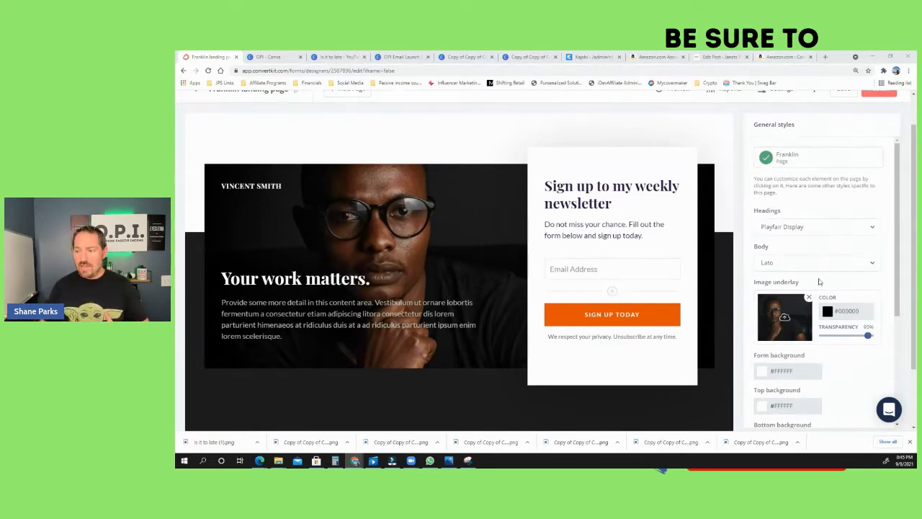
{"action": "left_click", "coordinate": [564, 186]}
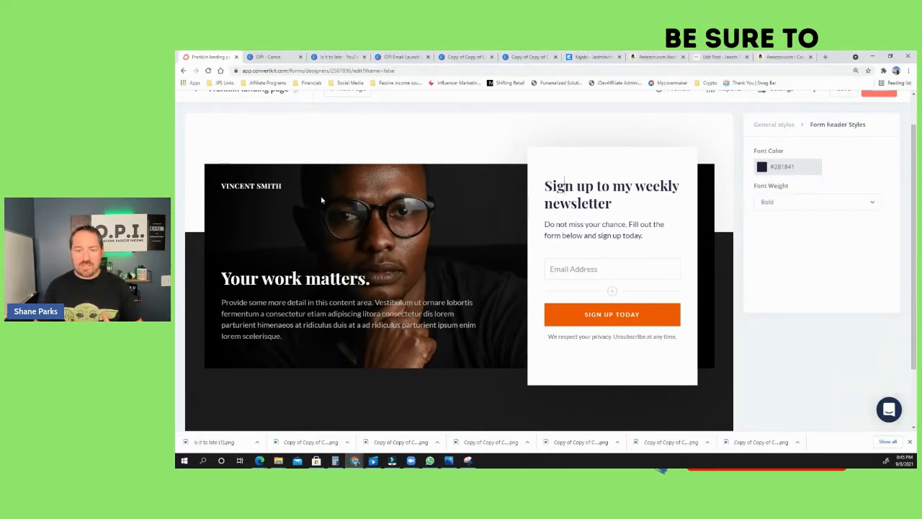
{"action": "left_click", "coordinate": [316, 280]}
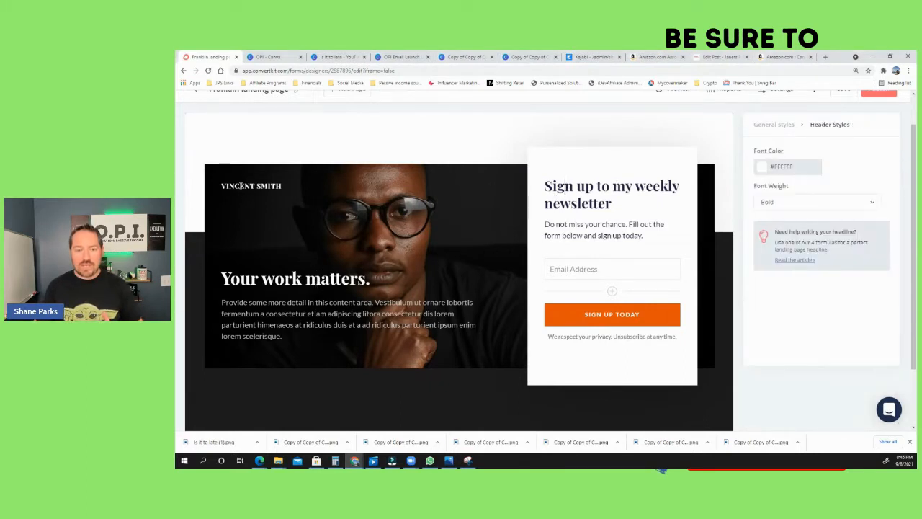
{"action": "left_click", "coordinate": [240, 185]}
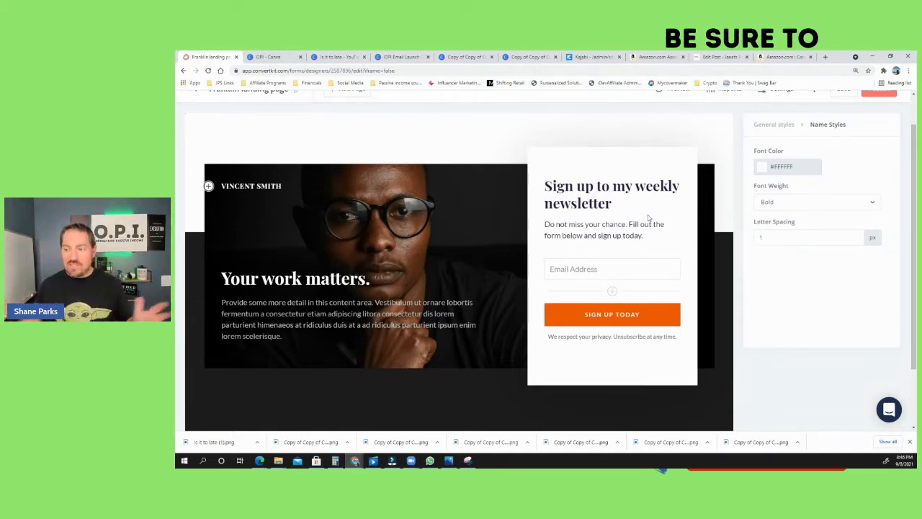
- Replace the image underlay in the general styles with the laptop photo from the recent uploads
{"action": "left_click", "coordinate": [767, 126]}
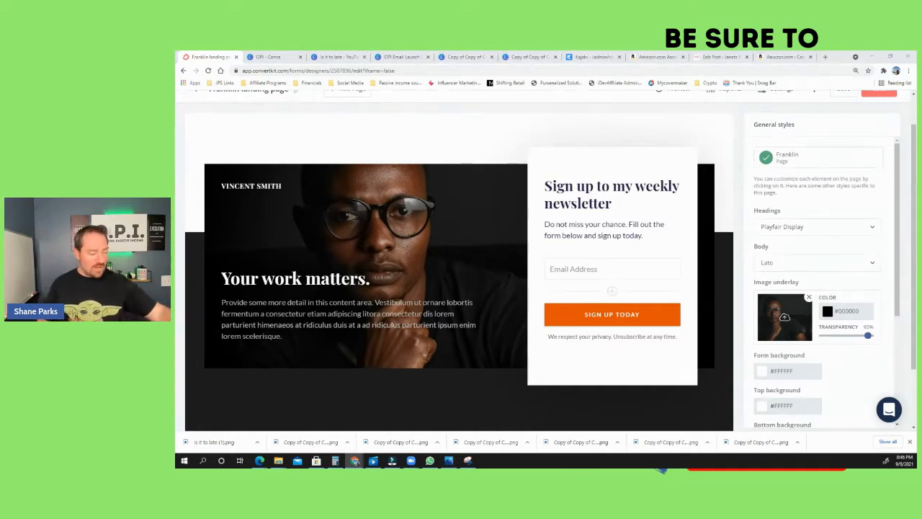
{"action": "left_click", "coordinate": [784, 318]}
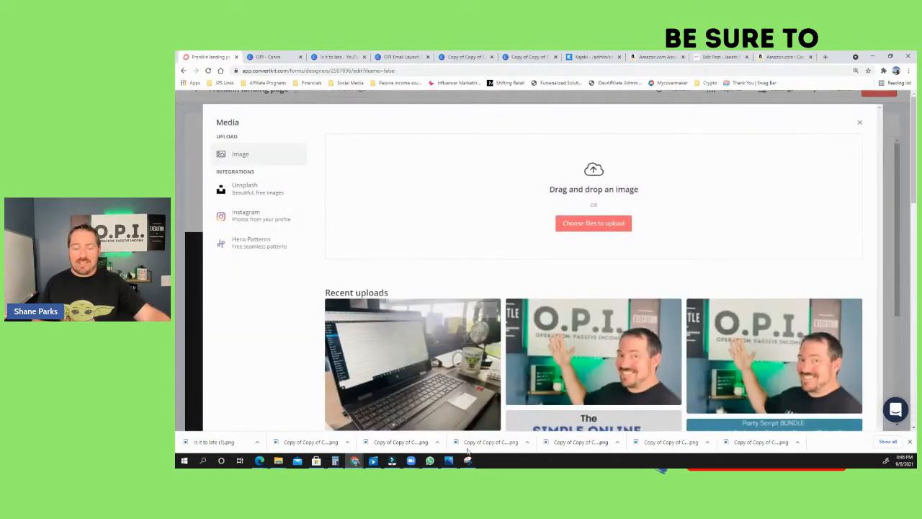
{"action": "left_click", "coordinate": [421, 360]}
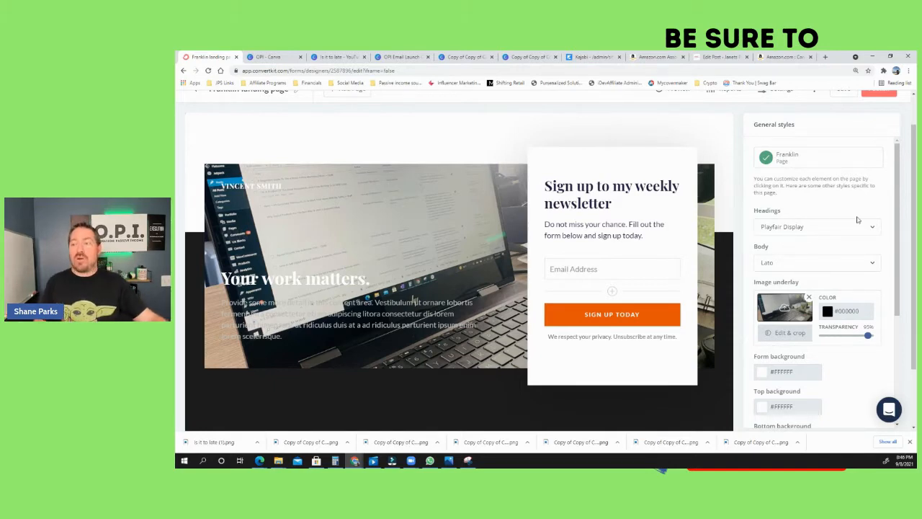
- Set the headings font of the landing page to Merriweather
{"action": "scroll", "coordinate": [828, 202], "scroll_direction": "down", "scroll_amount": 1}
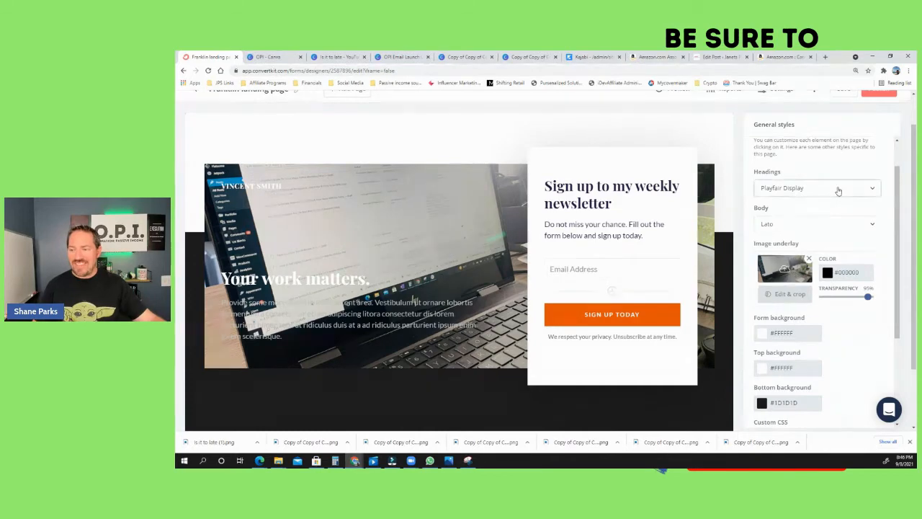
{"action": "left_click", "coordinate": [838, 191]}
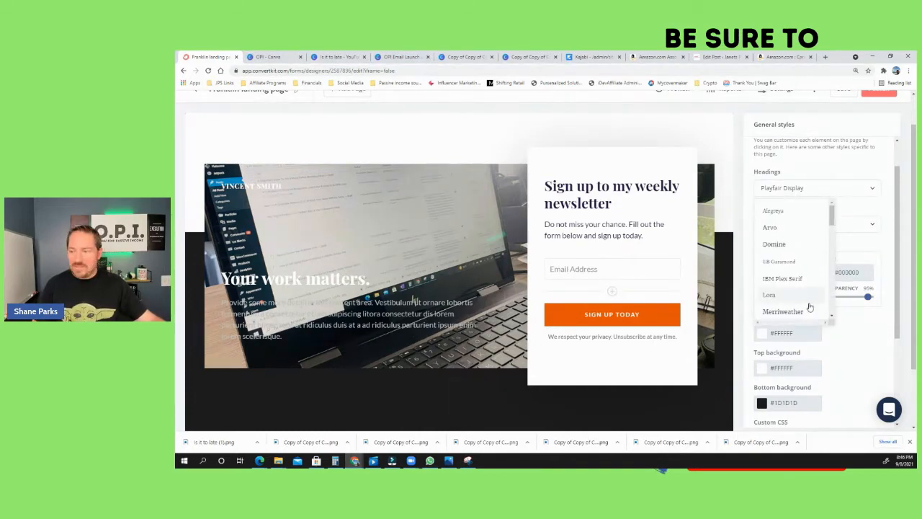
{"action": "left_click", "coordinate": [783, 311]}
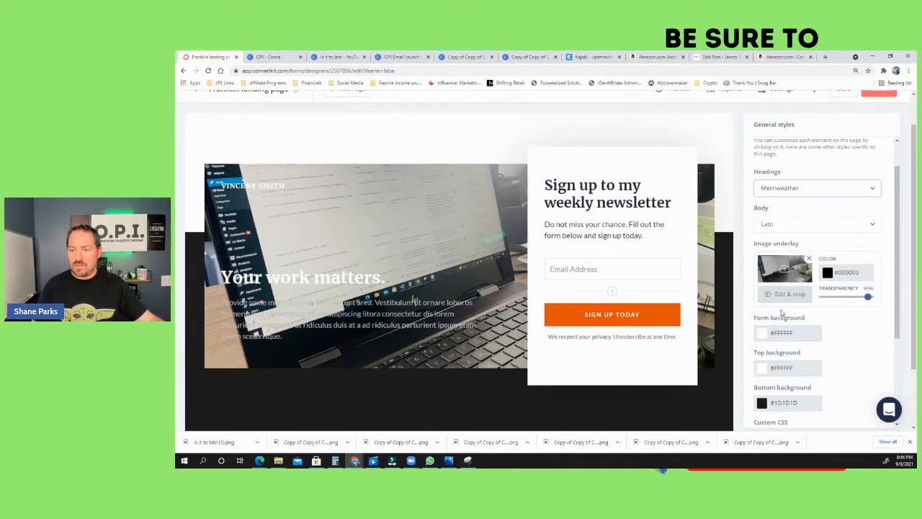
- Set the headings font of the landing page to Merriweather Sans
{"action": "left_click", "coordinate": [819, 188]}
{"action": "scroll", "coordinate": [804, 274], "scroll_direction": "down", "scroll_amount": 2}
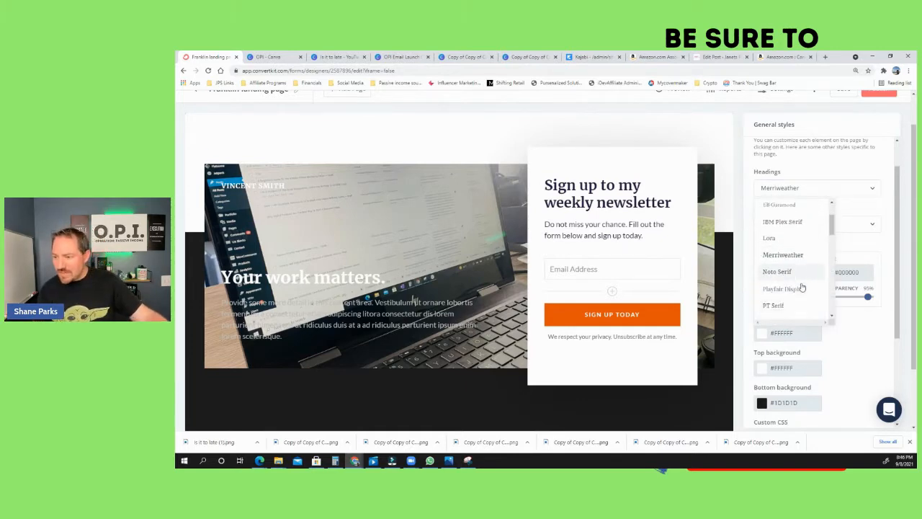
{"action": "scroll", "coordinate": [803, 281], "scroll_direction": "down", "scroll_amount": 5}
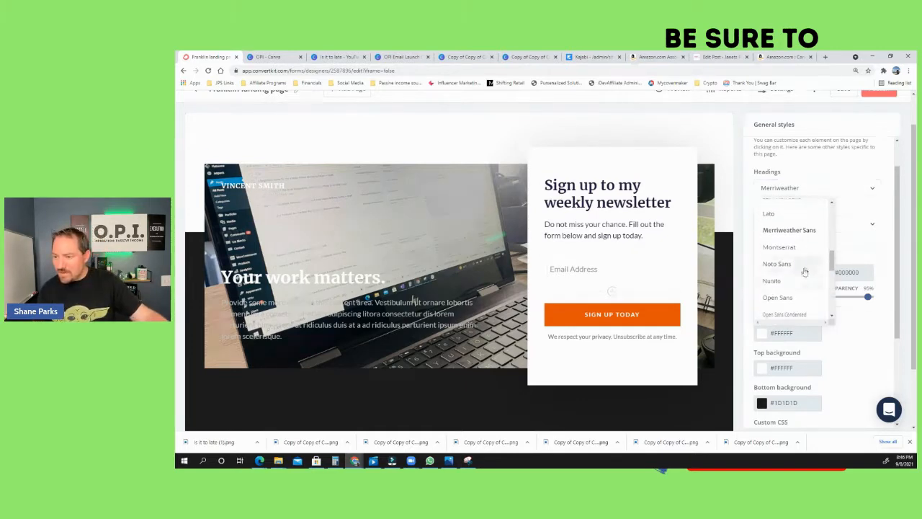
{"action": "left_click", "coordinate": [807, 229]}
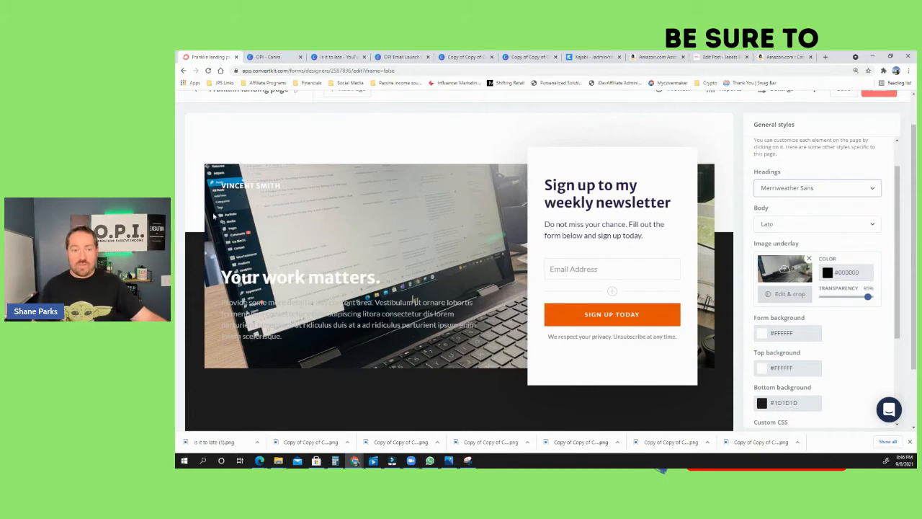
- Set the image underlay color in the general styles to #E9FFEC
{"action": "left_click", "coordinate": [246, 185]}
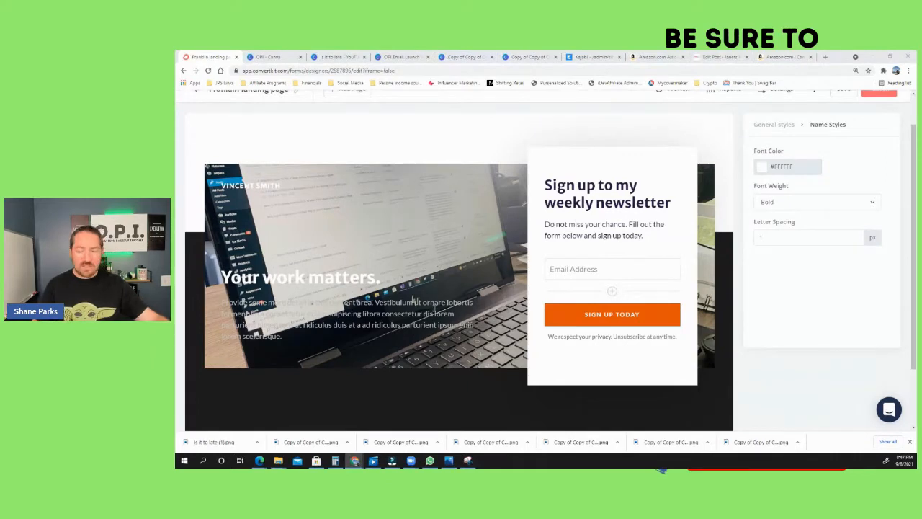
{"action": "scroll", "coordinate": [833, 210], "scroll_direction": "up", "scroll_amount": 1}
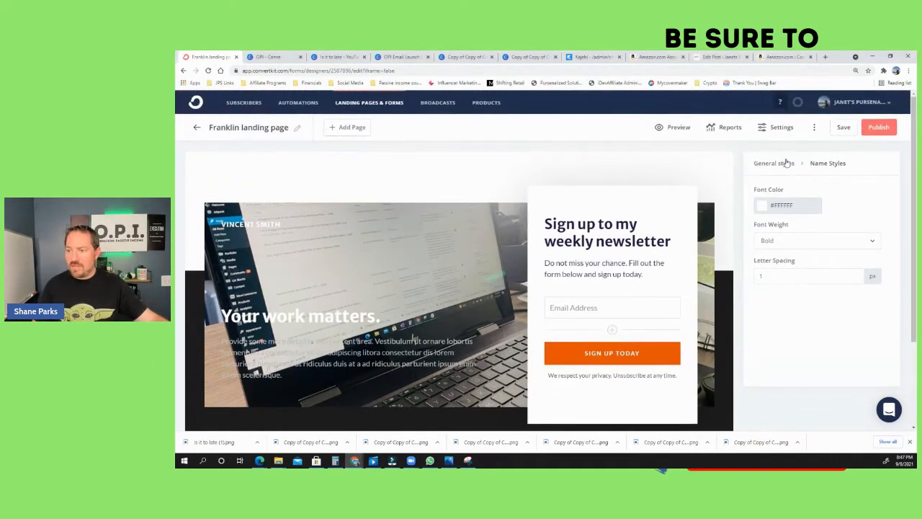
{"action": "left_click", "coordinate": [777, 161]}
{"action": "left_click", "coordinate": [852, 351]}
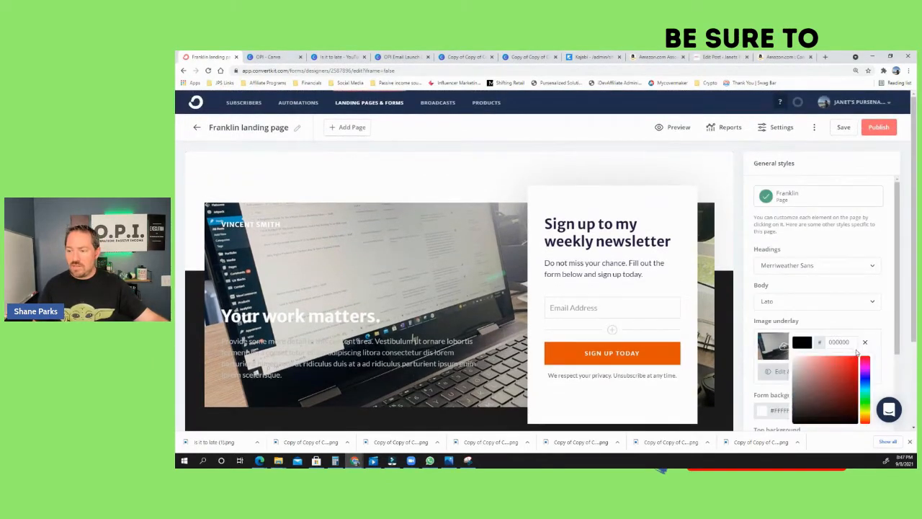
{"action": "type", "text": "E9FFEC"}
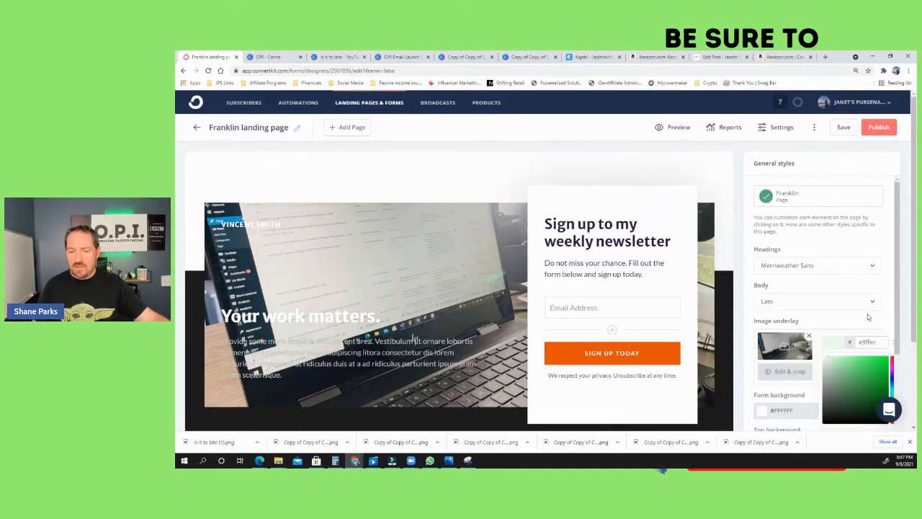
{"action": "left_click", "coordinate": [868, 315]}
- Set the form background color of the landing page to #95F66B
{"action": "scroll", "coordinate": [867, 314], "scroll_direction": "down", "scroll_amount": 2}
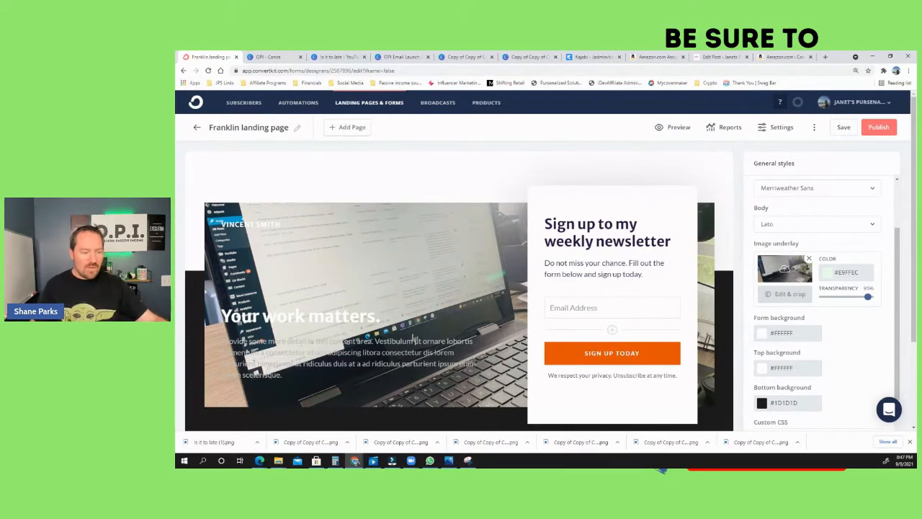
{"action": "scroll", "coordinate": [721, 230], "scroll_direction": "down", "scroll_amount": 2}
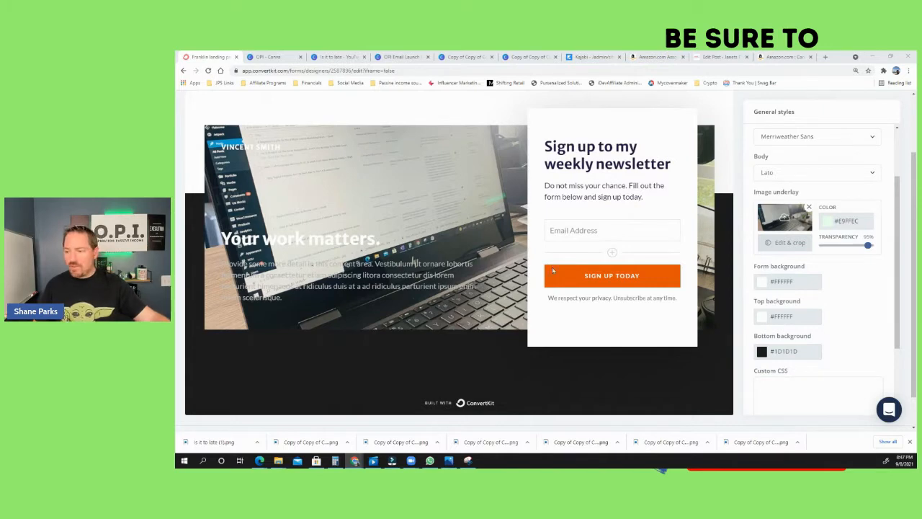
{"action": "left_click", "coordinate": [791, 283]}
{"action": "double_click", "coordinate": [800, 284]}
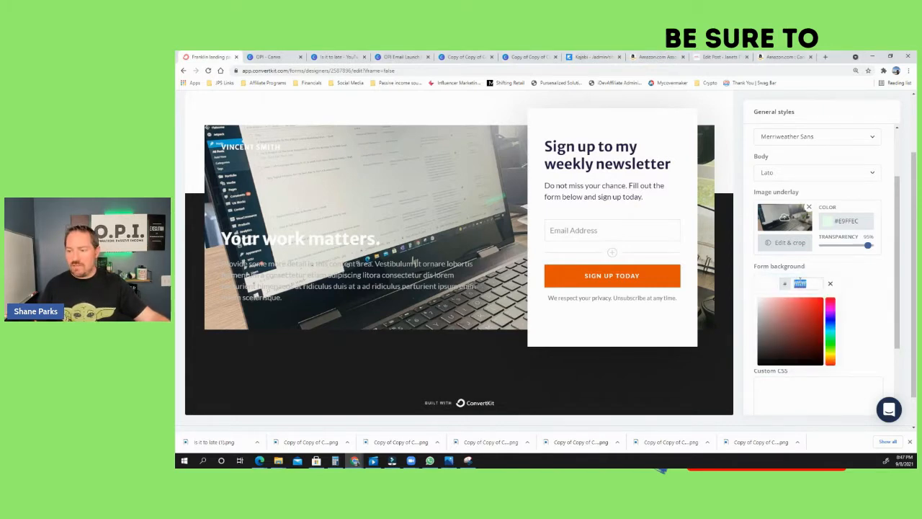
{"action": "type", "text": "95f66b"}
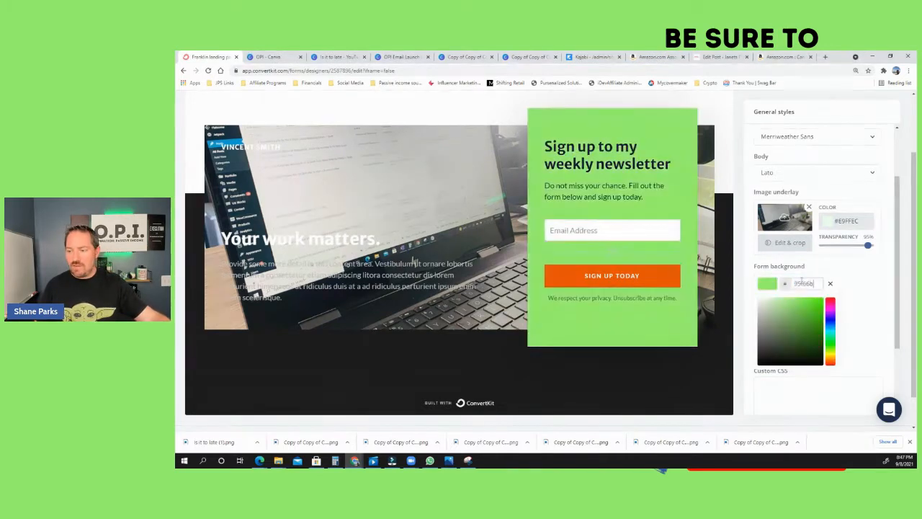
{"action": "left_click", "coordinate": [862, 281]}
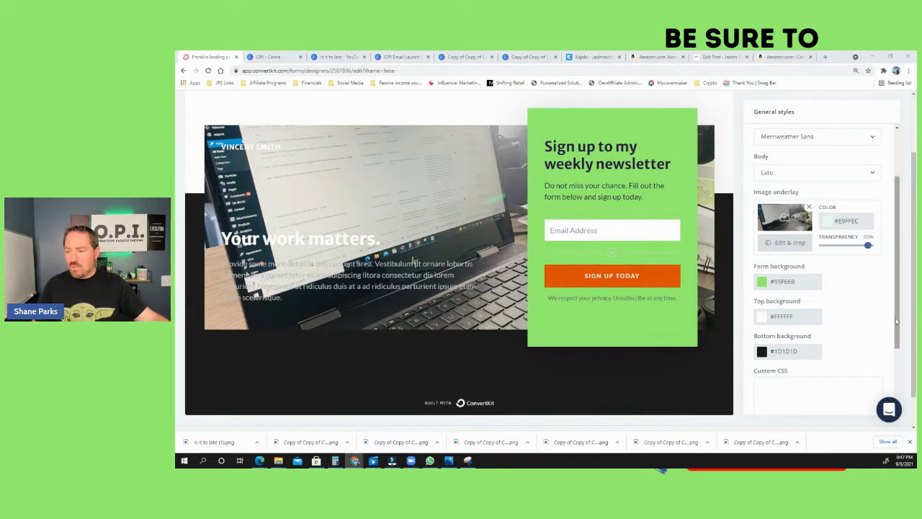
- Set the bottom background color of the landing page to #3D5A9E
{"action": "left_click", "coordinate": [785, 353]}
{"action": "type", "text": "3d5a9e"}
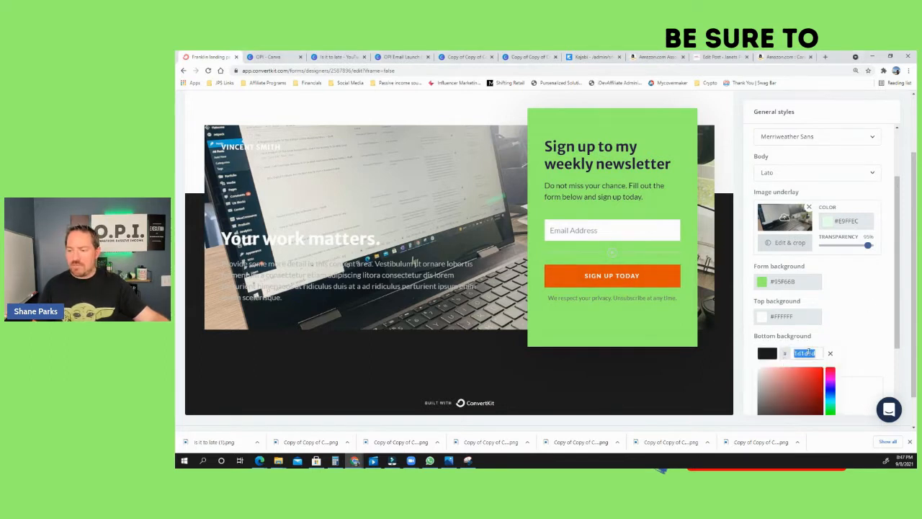
{"action": "left_click", "coordinate": [859, 330]}
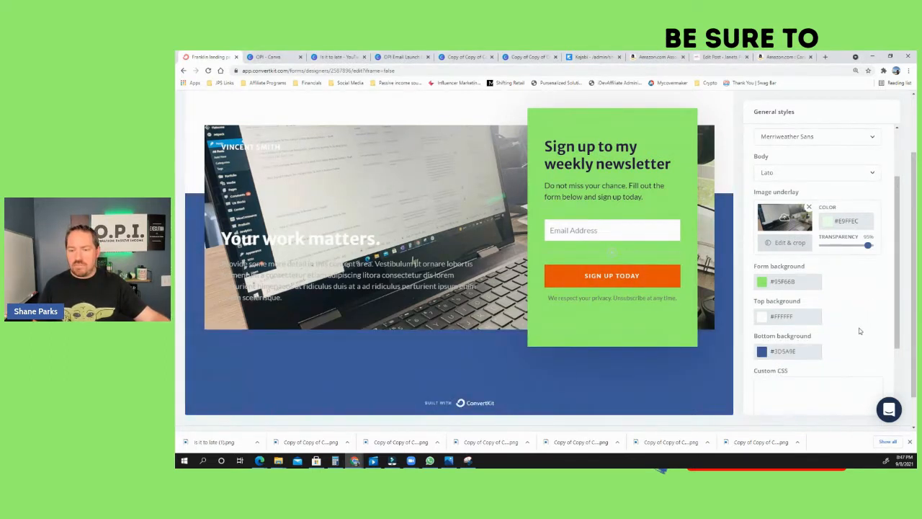
- Set the background color of the form's sign-up button to #3D5A9E
{"action": "scroll", "coordinate": [859, 328], "scroll_direction": "up", "scroll_amount": 5}
{"action": "scroll", "coordinate": [543, 335], "scroll_direction": "up", "scroll_amount": 3}
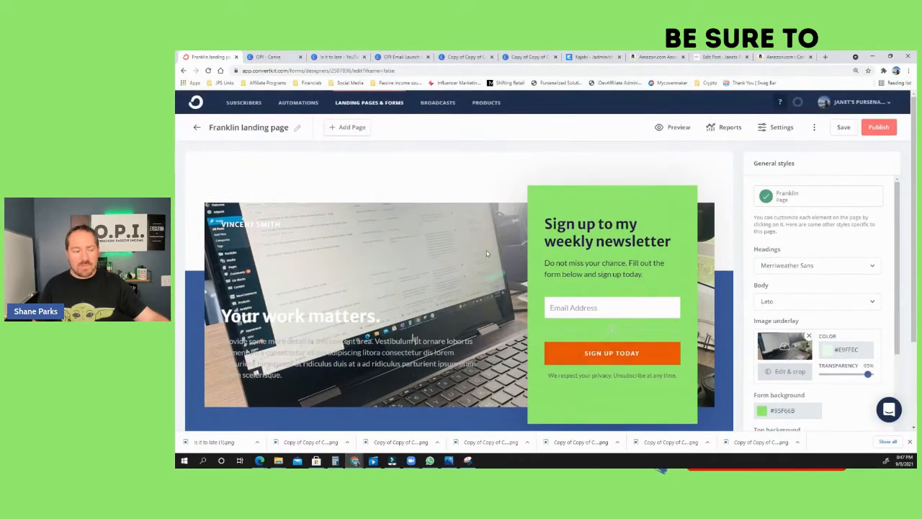
{"action": "scroll", "coordinate": [485, 249], "scroll_direction": "down", "scroll_amount": 2}
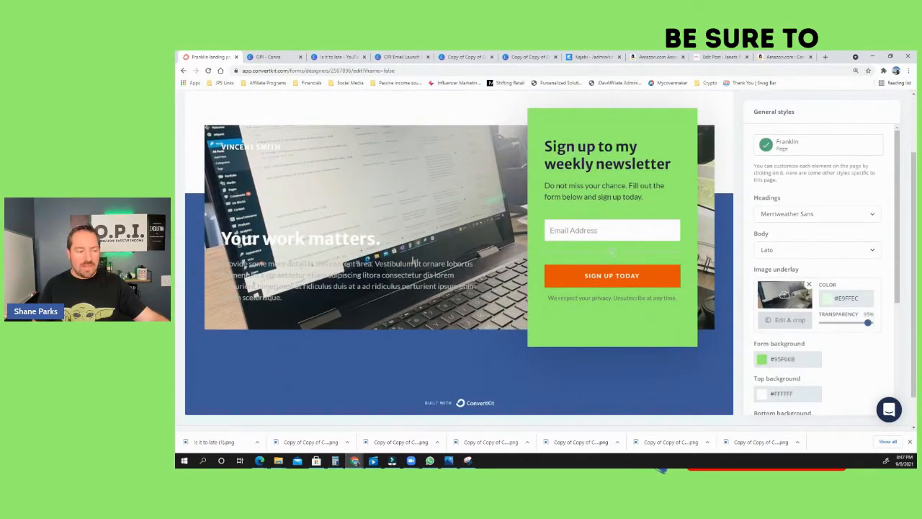
{"action": "left_click", "coordinate": [657, 277]}
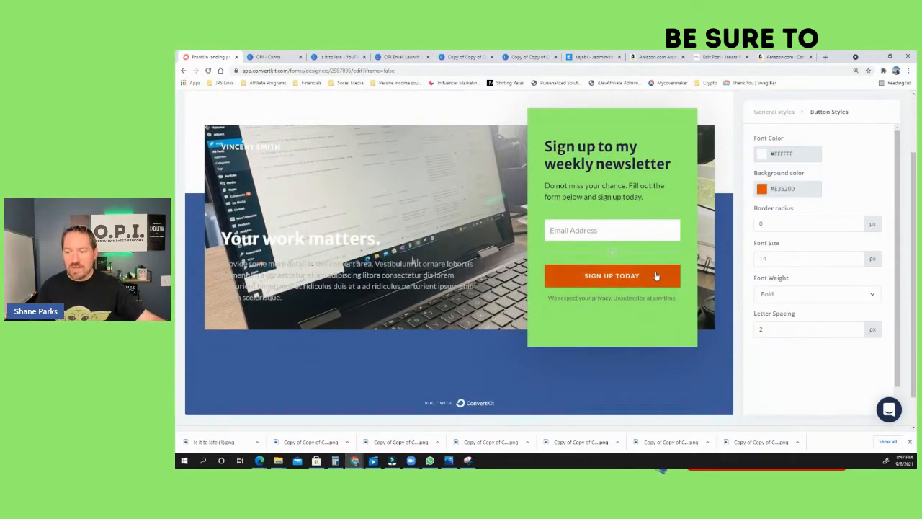
{"action": "left_click", "coordinate": [791, 190]}
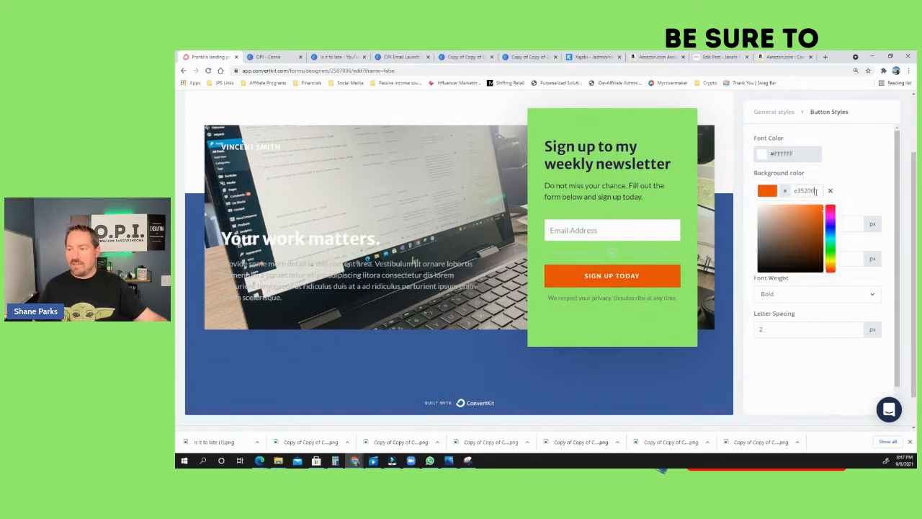
{"action": "double_click", "coordinate": [815, 190]}
{"action": "type", "text": "3d5a9e"}
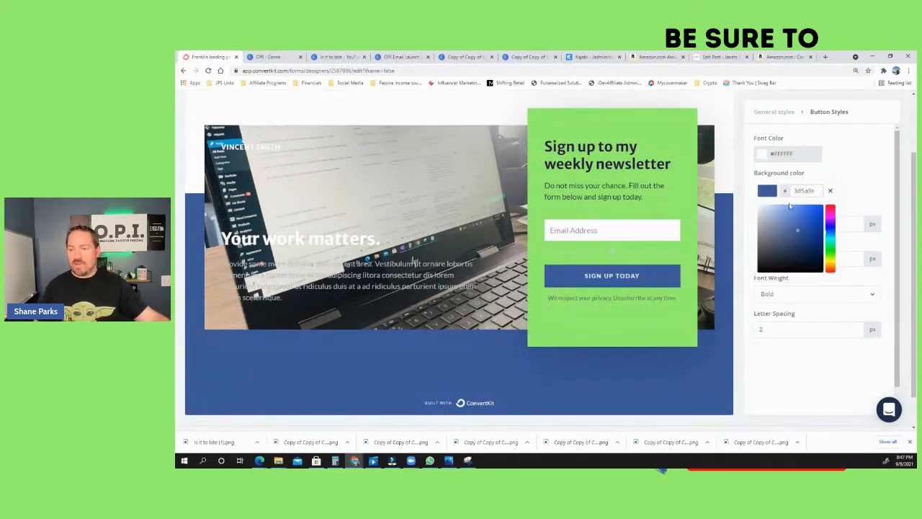
{"action": "left_click", "coordinate": [885, 164]}
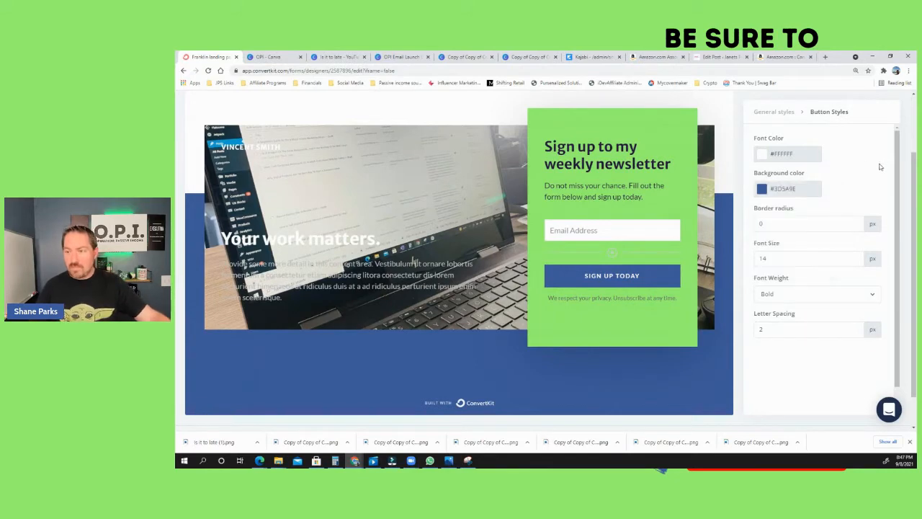
- Change the font color of the detail paragraph below the main header to near-black
{"action": "scroll", "coordinate": [619, 298], "scroll_direction": "up", "scroll_amount": 2}
{"action": "triple_click", "coordinate": [373, 351]}
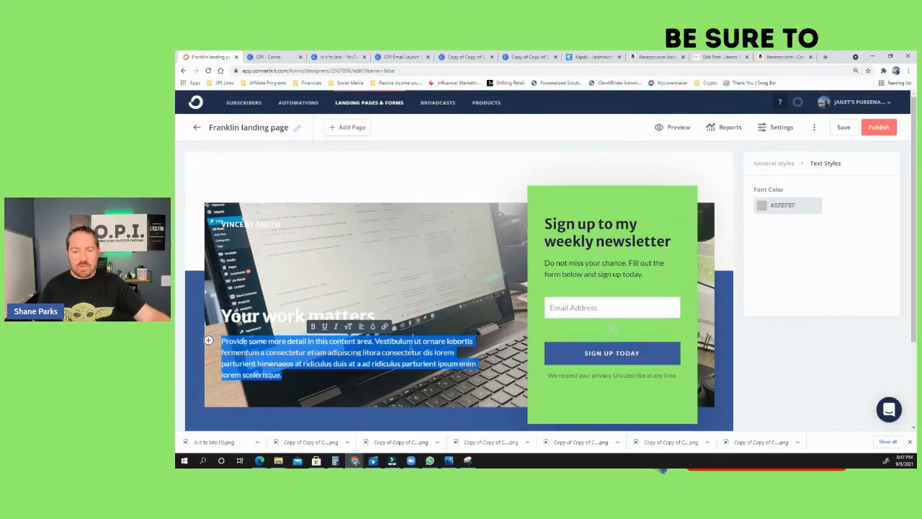
{"action": "left_click", "coordinate": [791, 208]}
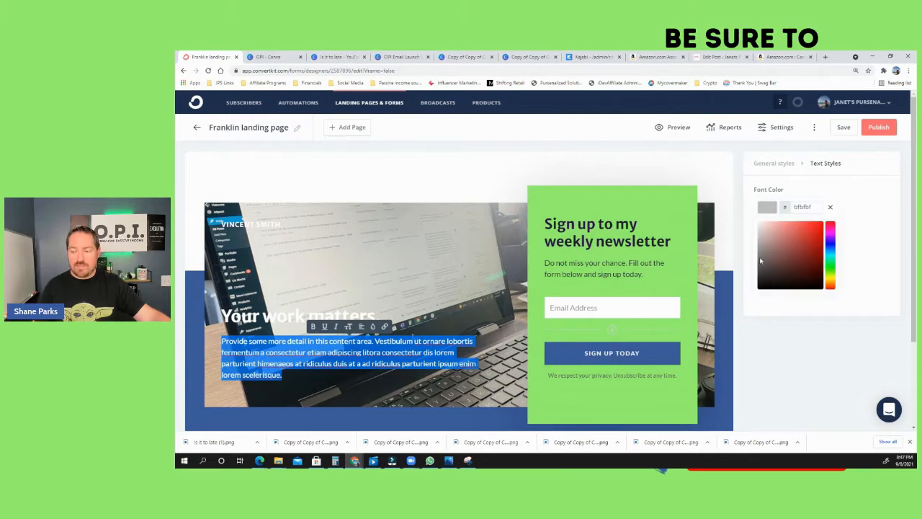
{"action": "left_click", "coordinate": [758, 288]}
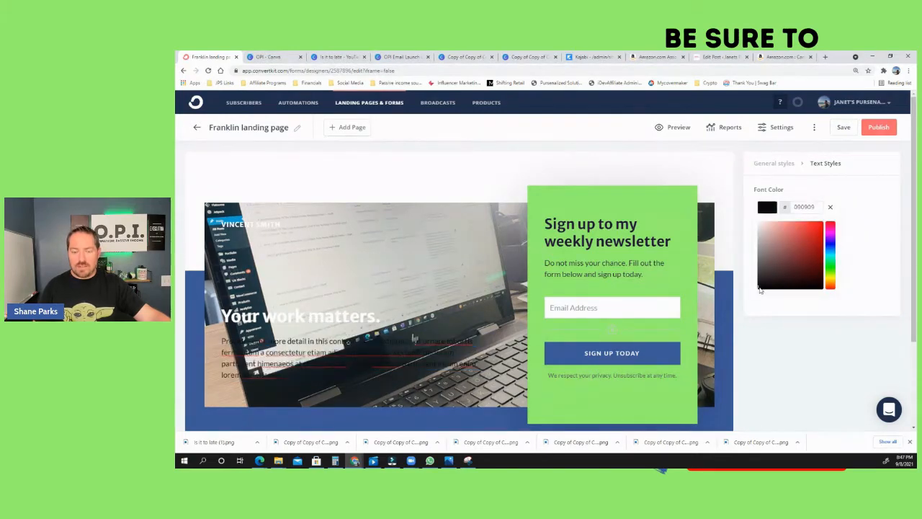
{"action": "left_click", "coordinate": [455, 279]}
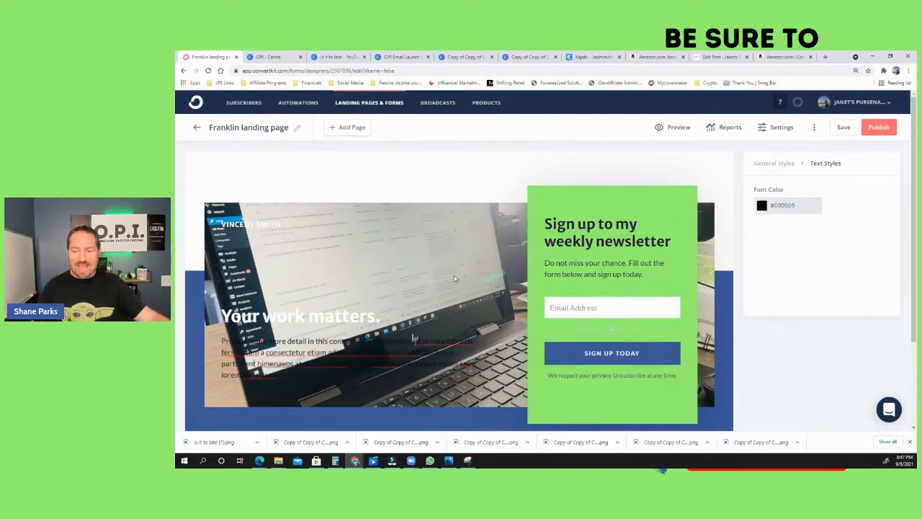
- Reduce the image underlay's transparency setting in the general styles to 62%
{"action": "left_click", "coordinate": [776, 166]}
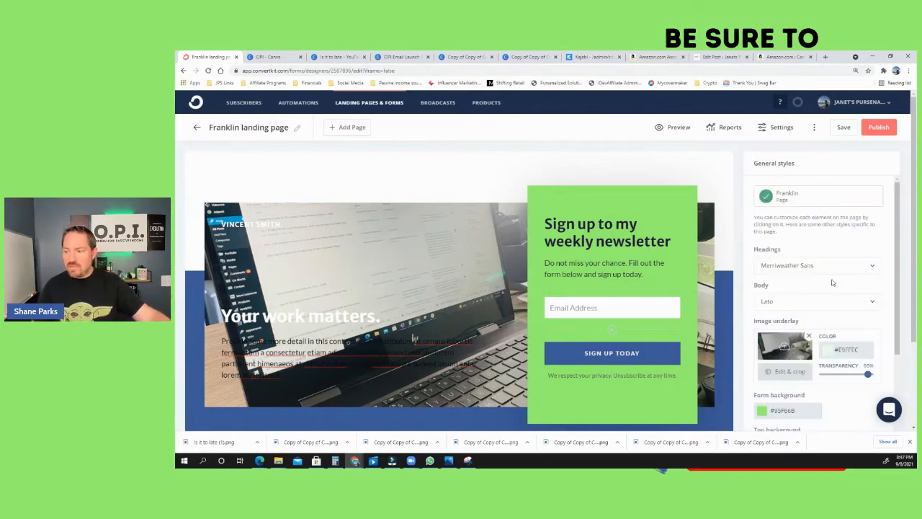
{"action": "left_click_drag", "start_coordinate": [868, 376], "coordinate": [852, 375]}
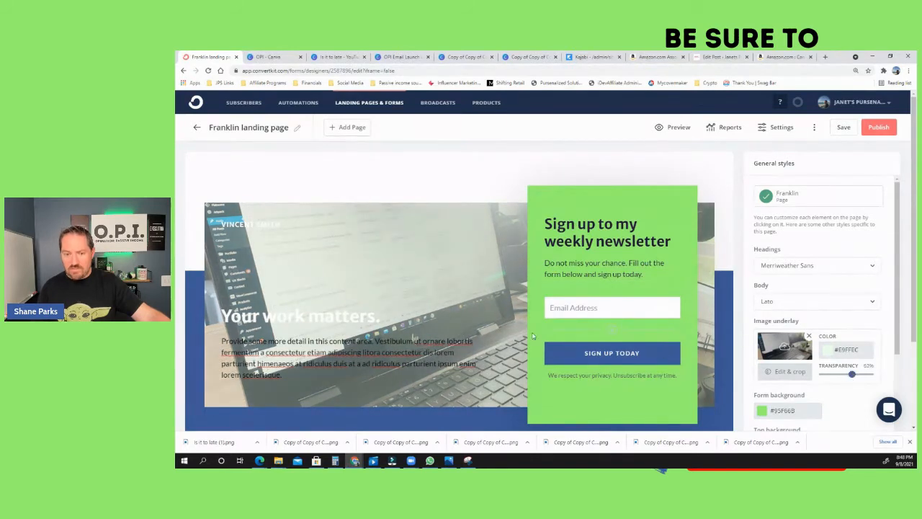
- Set the font color of the "Your work matters." header to #3D5A9E
{"action": "left_click", "coordinate": [252, 316]}
{"action": "triple_click", "coordinate": [252, 316]}
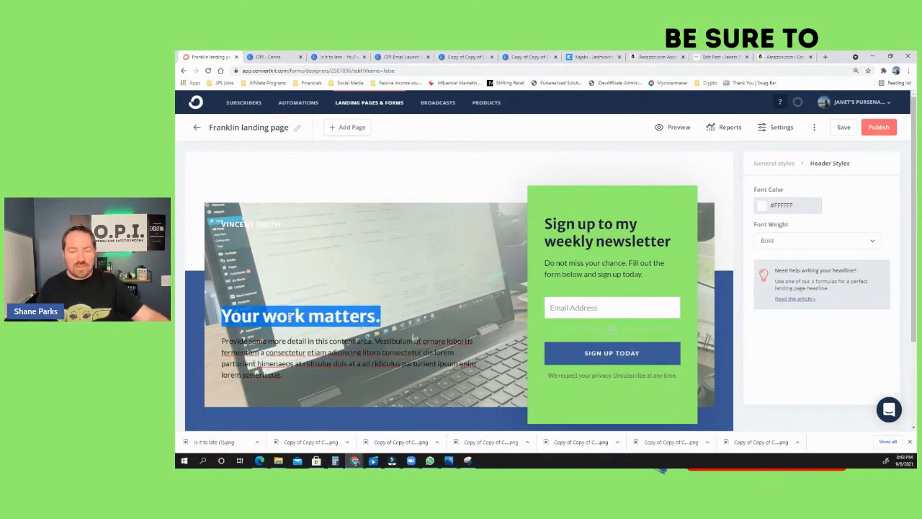
{"action": "left_click", "coordinate": [797, 209]}
{"action": "double_click", "coordinate": [800, 207]}
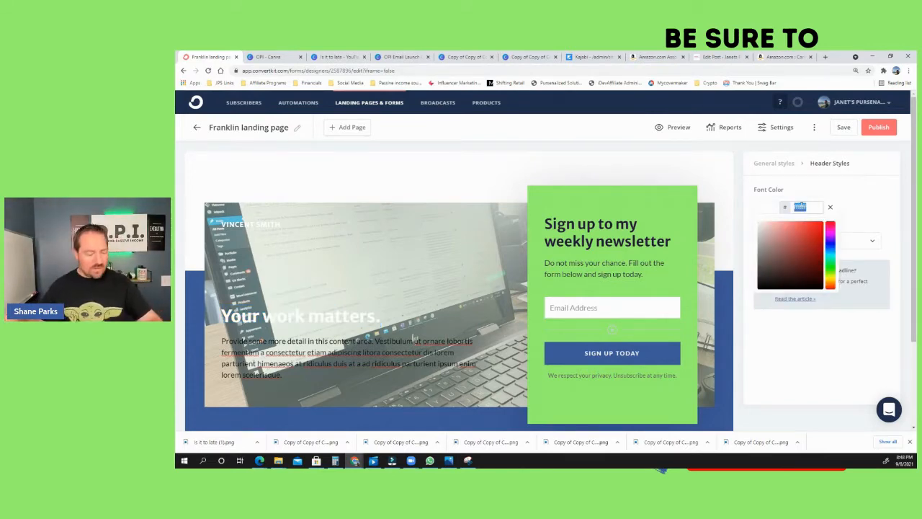
{"action": "type", "text": "333"}
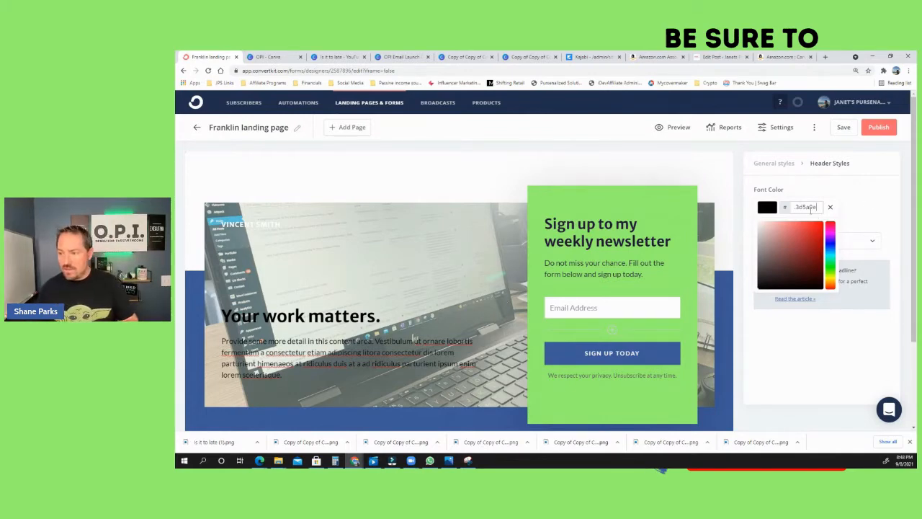
{"action": "key", "text": "BackSpace"}
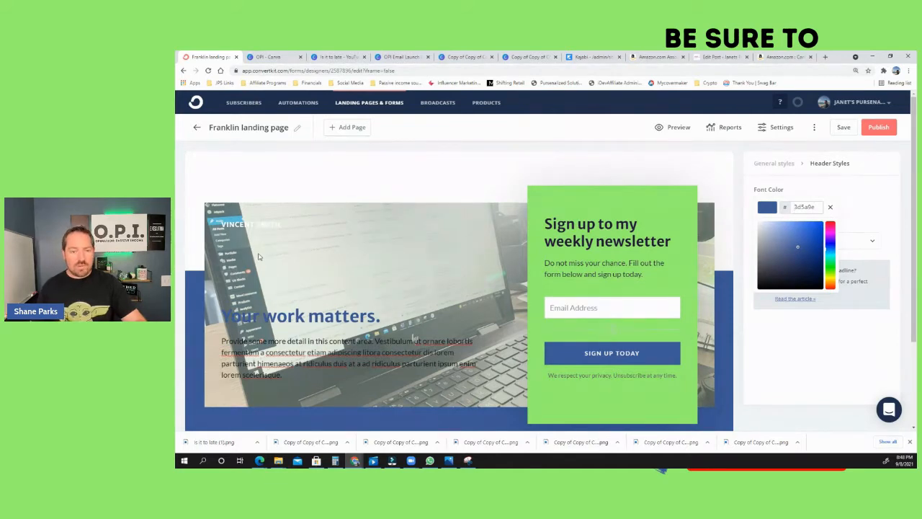
{"action": "left_click", "coordinate": [245, 224]}
{"action": "left_click_drag", "start_coordinate": [221, 224], "coordinate": [280, 224]}
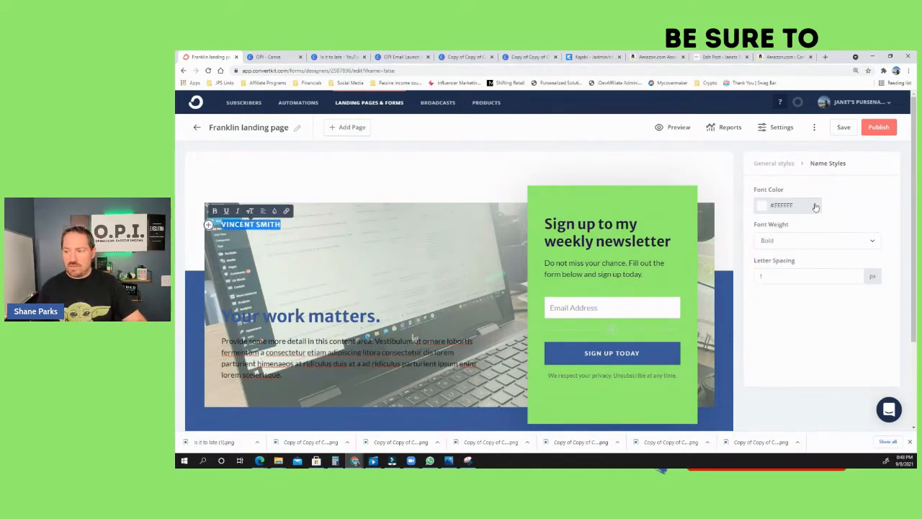
{"action": "left_click", "coordinate": [797, 207]}
- Copy the font color code of the "Your work matters." header
{"action": "left_click", "coordinate": [288, 314]}
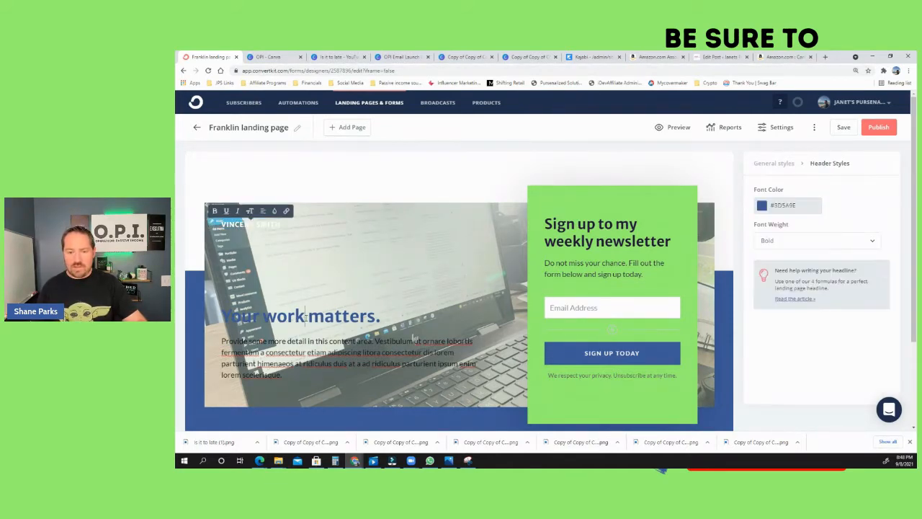
{"action": "left_click", "coordinate": [790, 207]}
{"action": "double_click", "coordinate": [805, 206]}
{"action": "key", "text": "ctrl+c"}
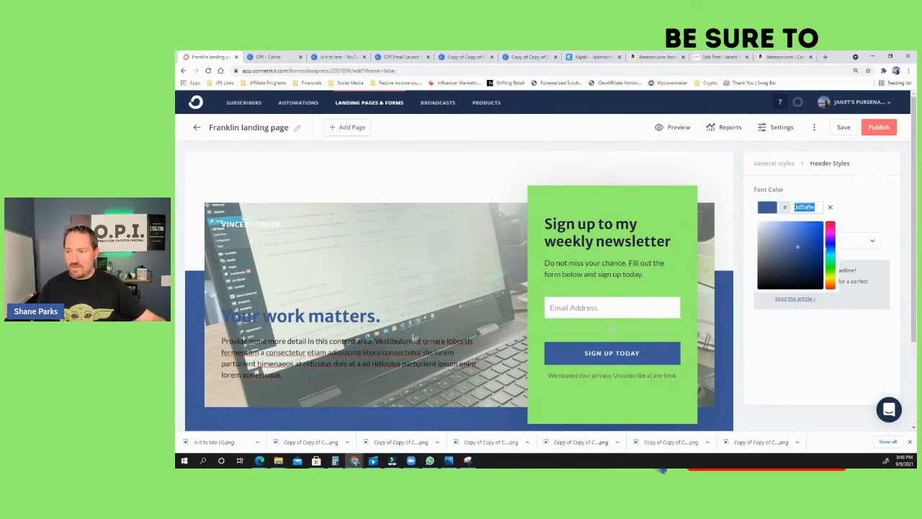
{"action": "left_click", "coordinate": [193, 196]}
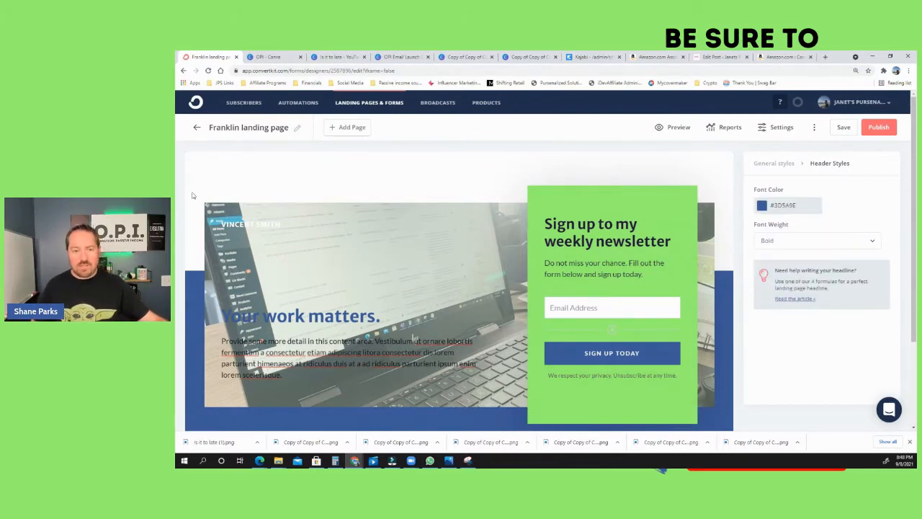
- Apply the copied color #3D5A9E as the font color of the name text above the header
{"action": "triple_click", "coordinate": [265, 224]}
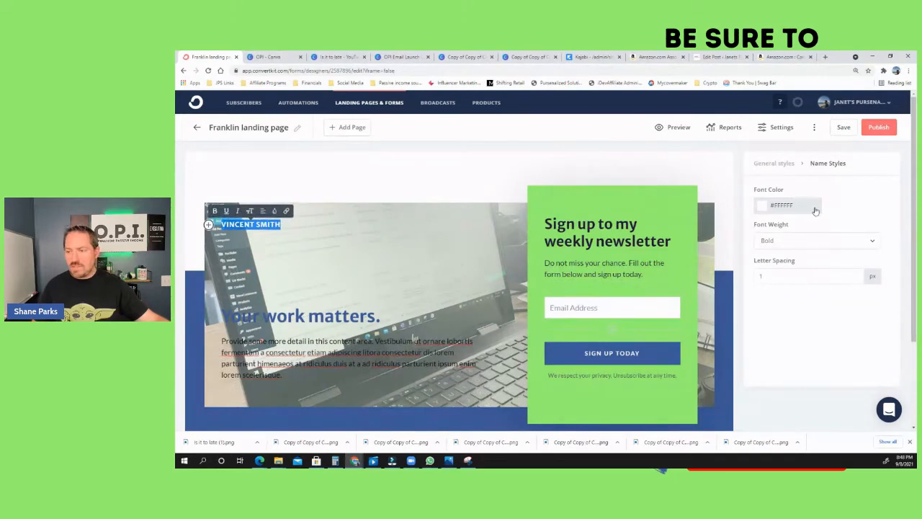
{"action": "left_click", "coordinate": [816, 210]}
{"action": "double_click", "coordinate": [803, 207]}
{"action": "key", "text": "ctrl+v"}
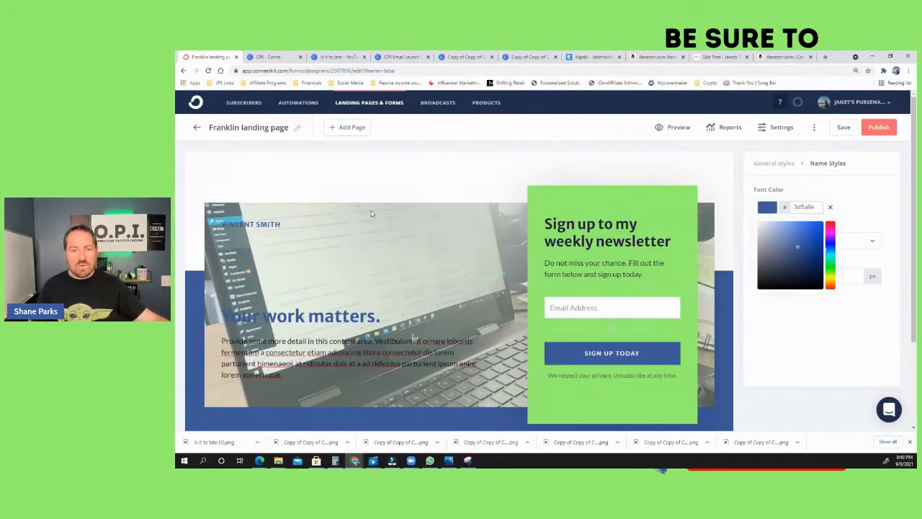
{"action": "left_click", "coordinate": [398, 243]}
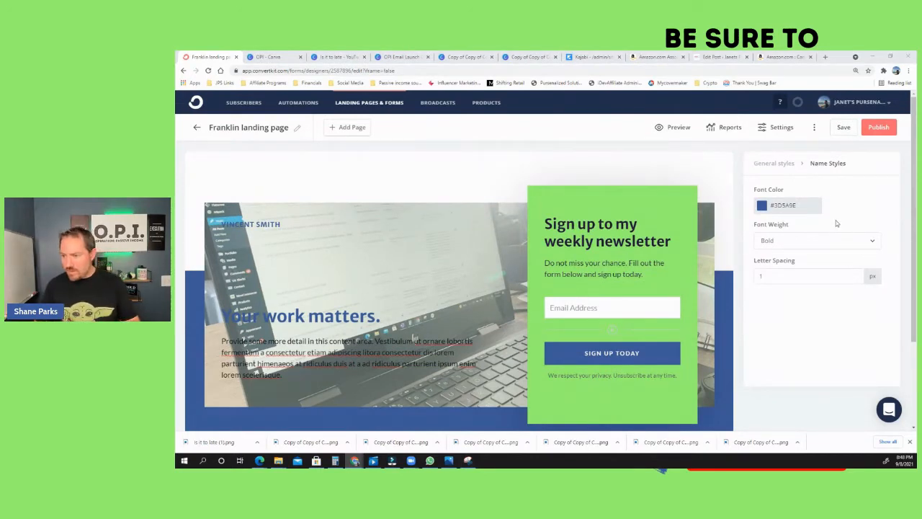
- Lower the image underlay's transparency setting to 41% and set its color to #AFCDB2
{"action": "left_click", "coordinate": [775, 164]}
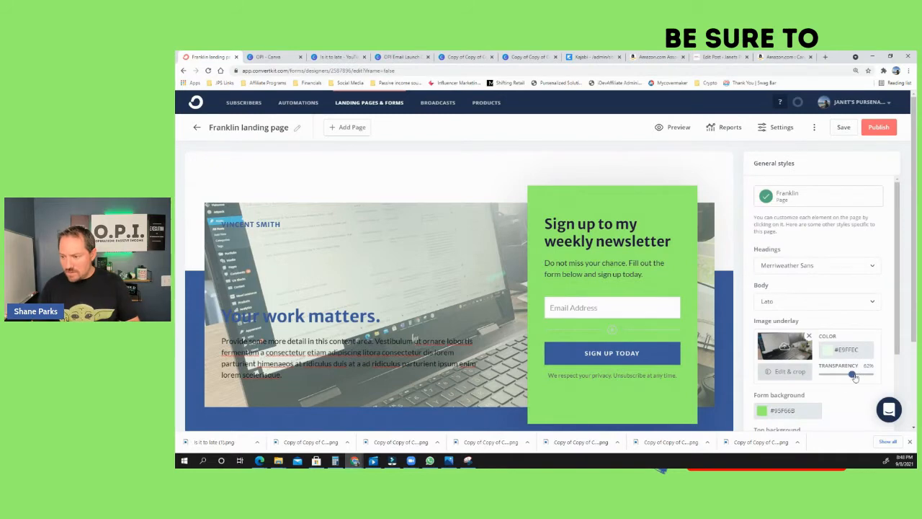
{"action": "left_click_drag", "start_coordinate": [853, 374], "coordinate": [842, 376]}
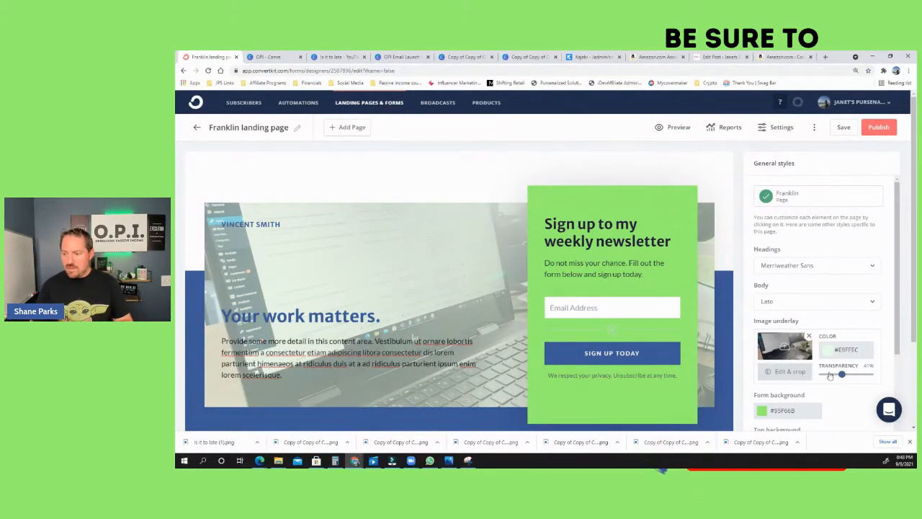
{"action": "left_click", "coordinate": [850, 349]}
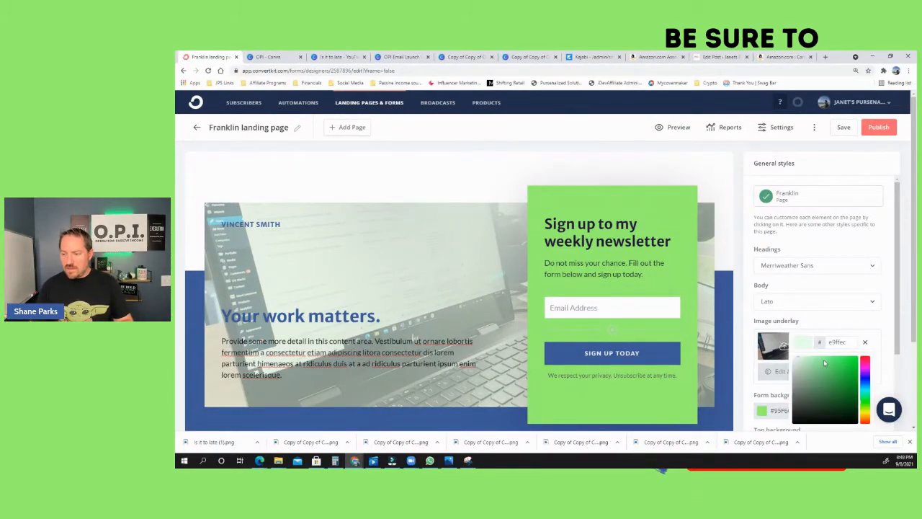
{"action": "left_click", "coordinate": [825, 363]}
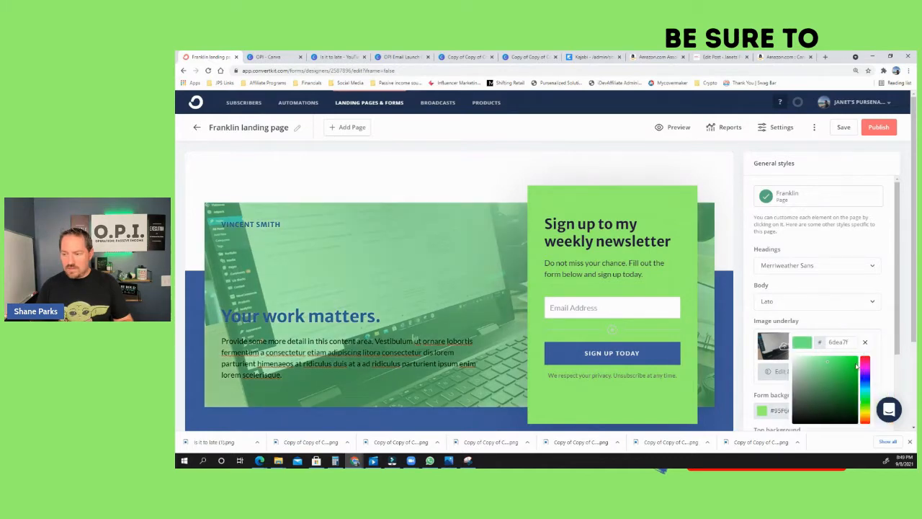
{"action": "left_click", "coordinate": [825, 368]}
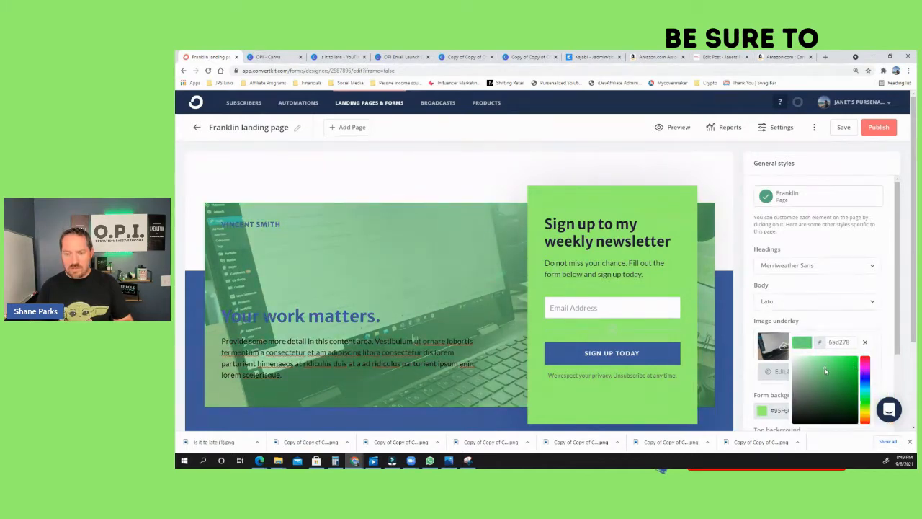
{"action": "left_click_drag", "start_coordinate": [823, 370], "coordinate": [802, 369]}
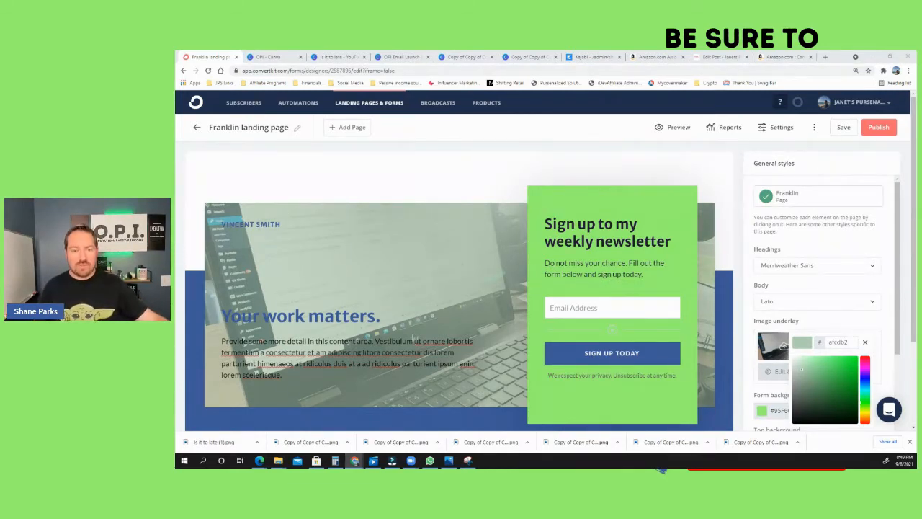
- Replace the name text with "OPERATION PASSIVE INCOME" and the main header with "Complete WordPress Starter Kit!"
{"action": "left_click_drag", "start_coordinate": [222, 225], "coordinate": [282, 226]}
{"action": "type", "text": "OPERATION PASSIVE INCOME"}
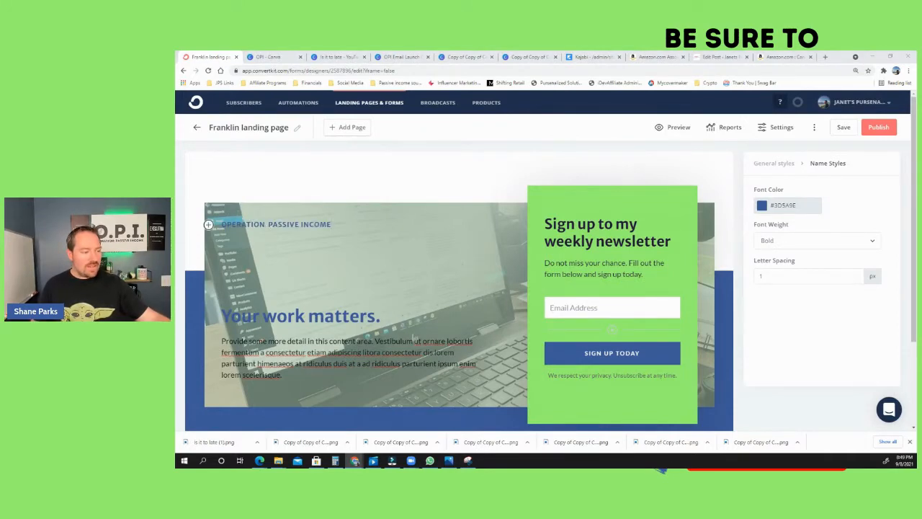
{"action": "left_click", "coordinate": [278, 315]}
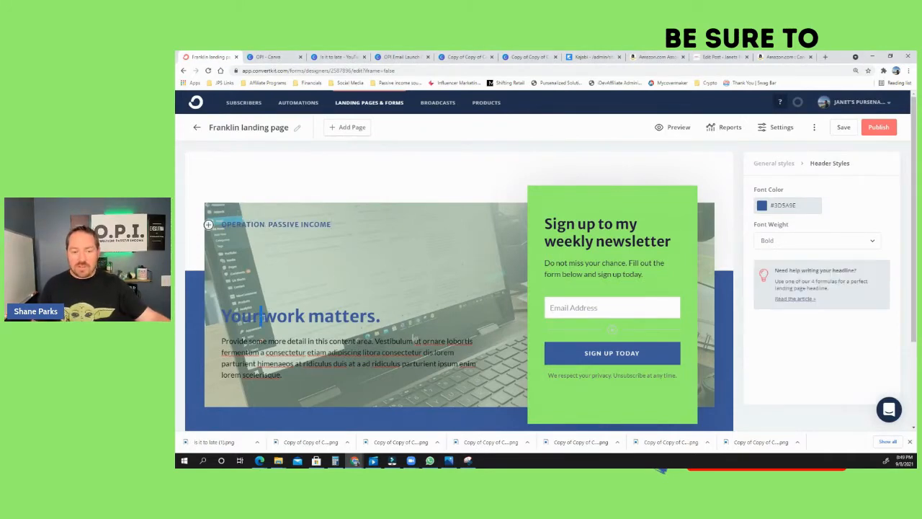
{"action": "triple_click", "coordinate": [277, 315]}
{"action": "type", "text": "Complete WordPress Starter Kit!"}
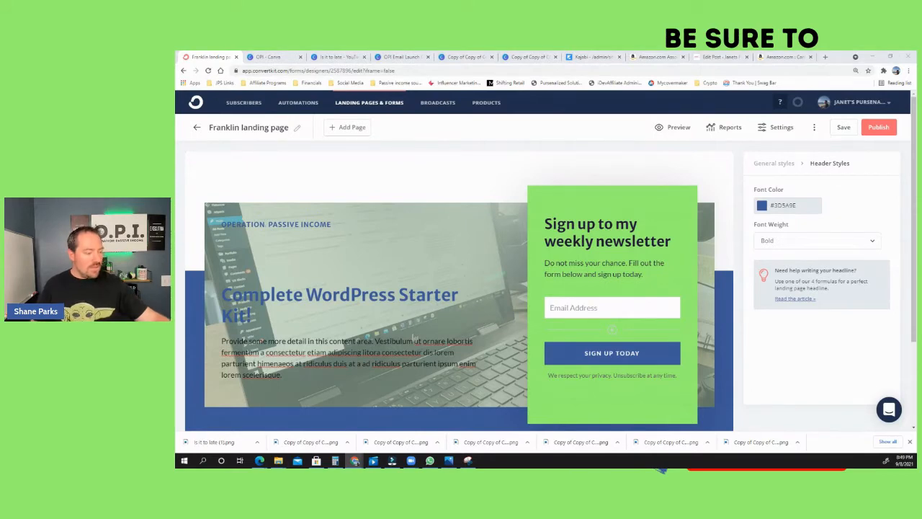
- Replace the text below the header with two paragraphs, running from "Download the FREE WordPress Starter Kit!" to "Don't wait!"
{"action": "scroll", "coordinate": [365, 241], "scroll_direction": "down", "scroll_amount": 2}
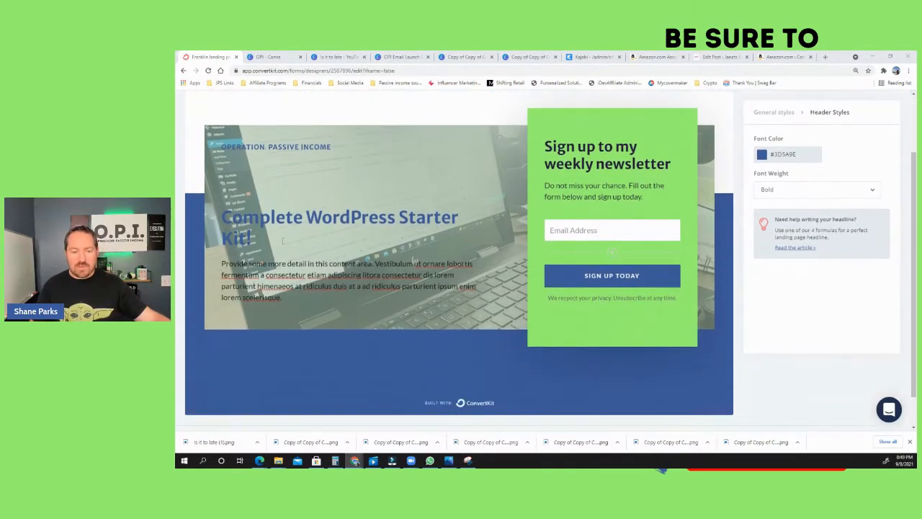
{"action": "double_click", "coordinate": [277, 263]}
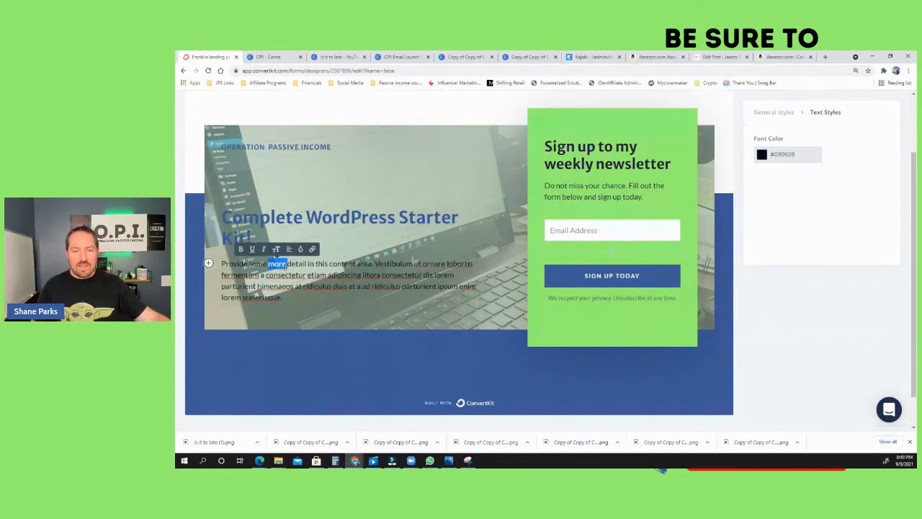
{"action": "triple_click", "coordinate": [285, 265]}
{"action": "type", "text": "Download the FREE WordPress Starter Kit! This full guide is a complete step by step to get you your first host, install WordPress and start your blog in just 24 hours!"}
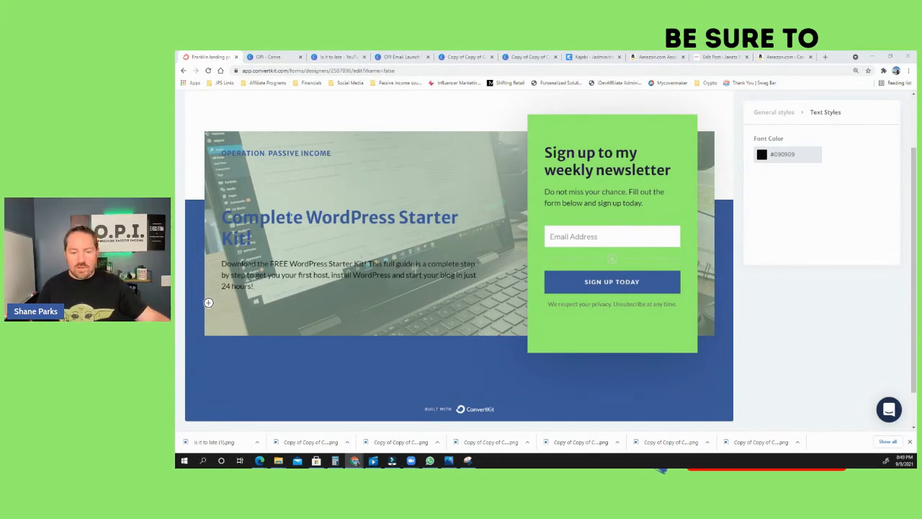
{"action": "type", "text": "This powerful guide can help even the most pure beginner have a working and functional blog is less than a single day. Blogging is still one of the most powerful Passive Income Tools available online today. Don't wait!"}
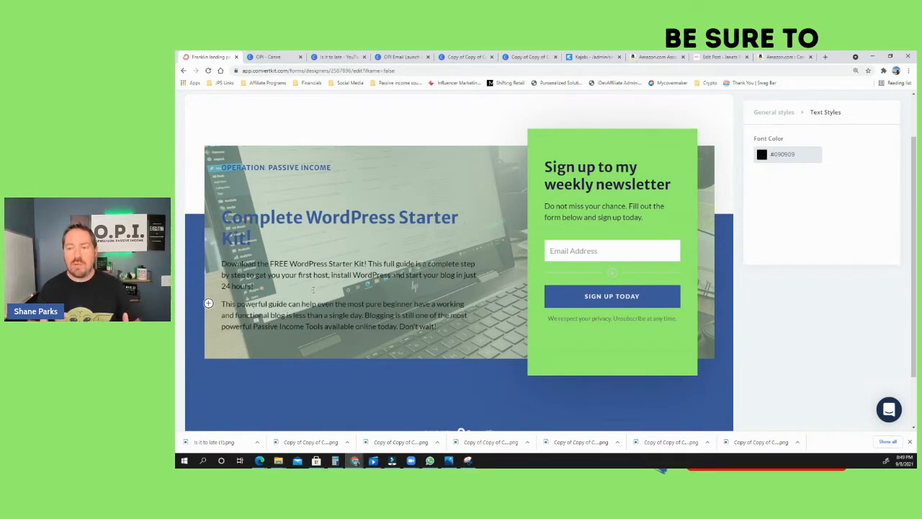
- Replace the signup form's header with "Let me send you this powerful guide!"
{"action": "scroll", "coordinate": [284, 234], "scroll_direction": "up", "scroll_amount": 1}
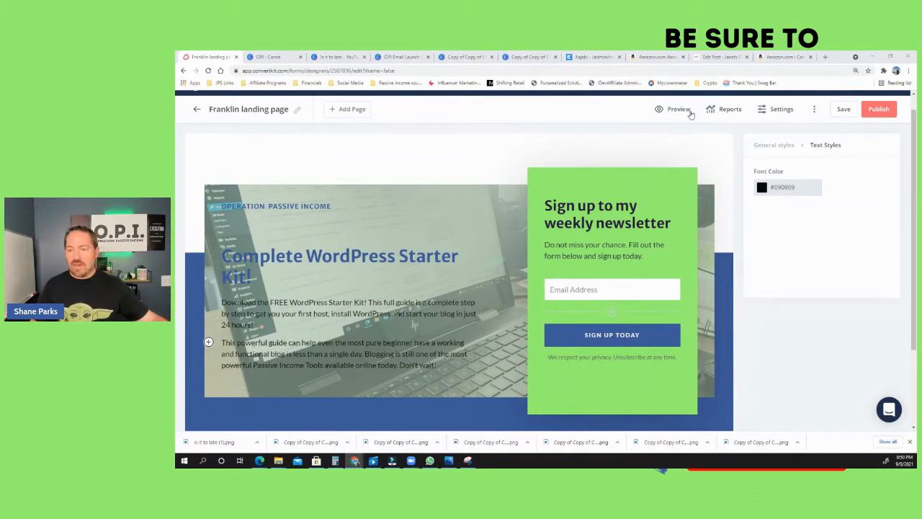
{"action": "double_click", "coordinate": [605, 206]}
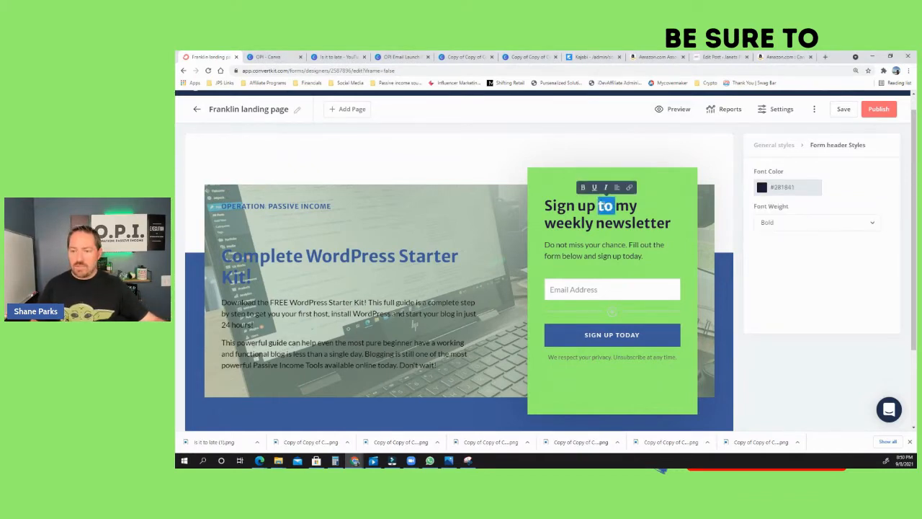
{"action": "key", "text": "ctrl+a"}
{"action": "type", "text": "Let me send you this powerful guide!"}
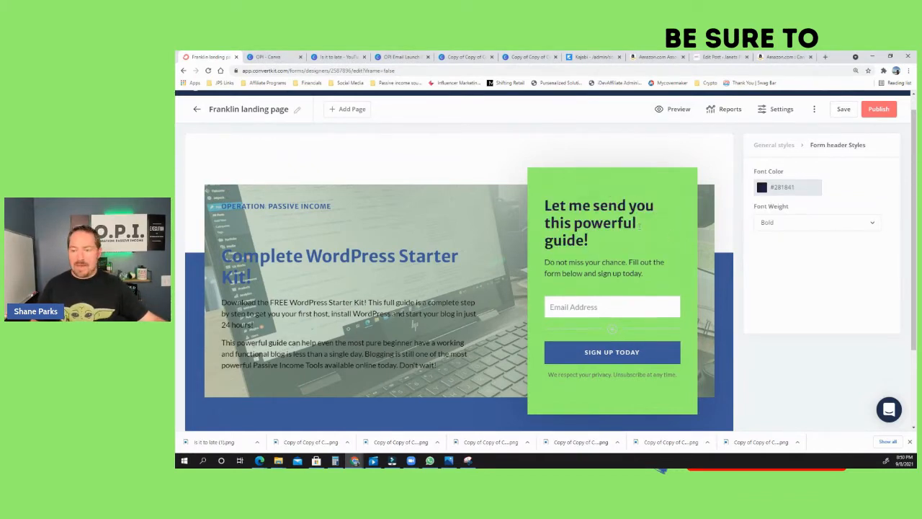
- Replace the form's description with "This step by step WordPress Starter Kit will have your new blog launched in less than 24 hours!"
{"action": "double_click", "coordinate": [572, 273]}
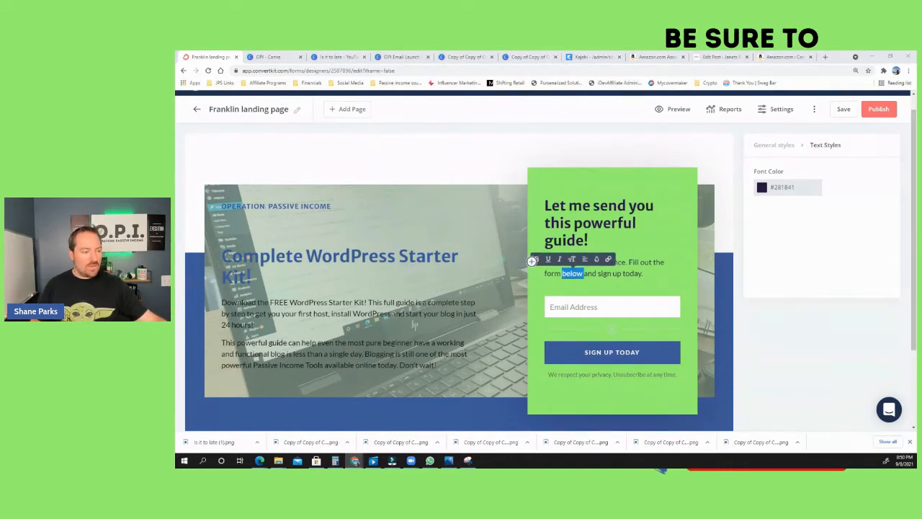
{"action": "left_click", "coordinate": [625, 261]}
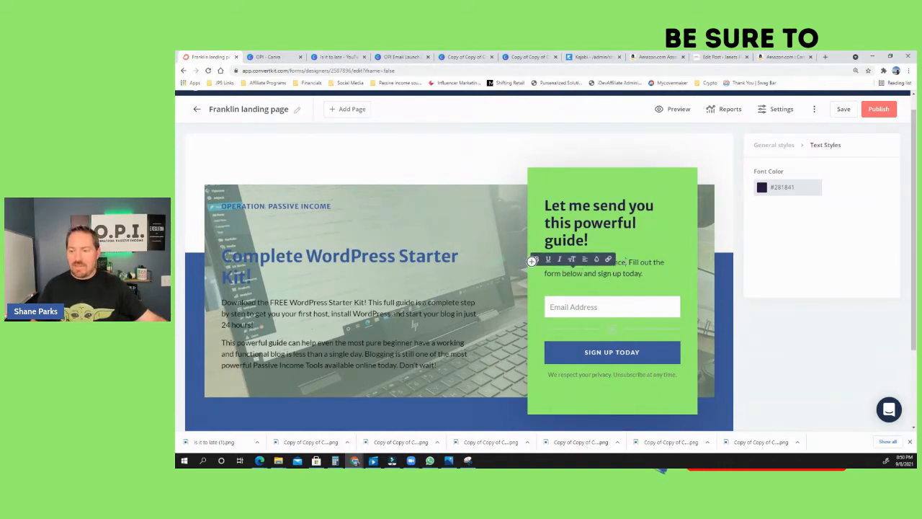
{"action": "key", "text": "ctrl+a"}
{"action": "type", "text": "This step by step WordPress Starter Kit will have your new blog launched in less than 24 hours!"}
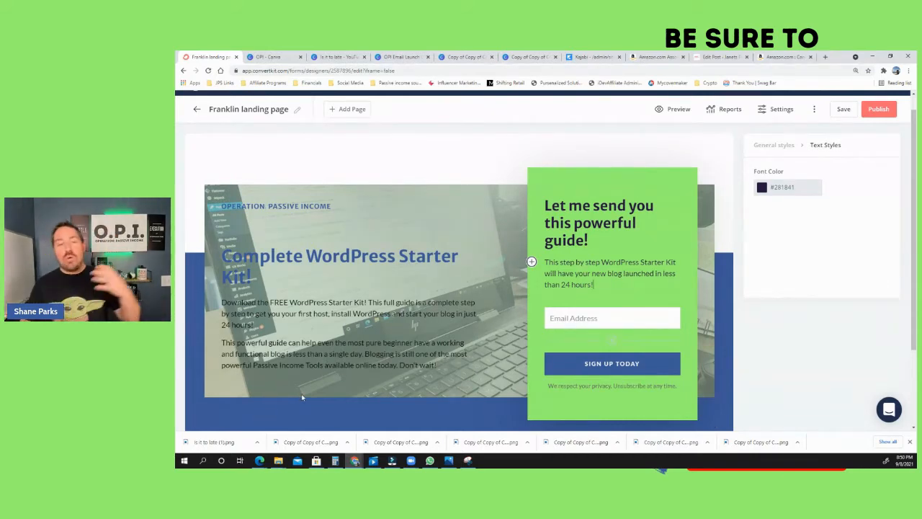
- Add a new input field below Email Address in the signup form with the placeholder "First Name"
{"action": "left_click", "coordinate": [611, 340]}
{"action": "left_click", "coordinate": [606, 344]}
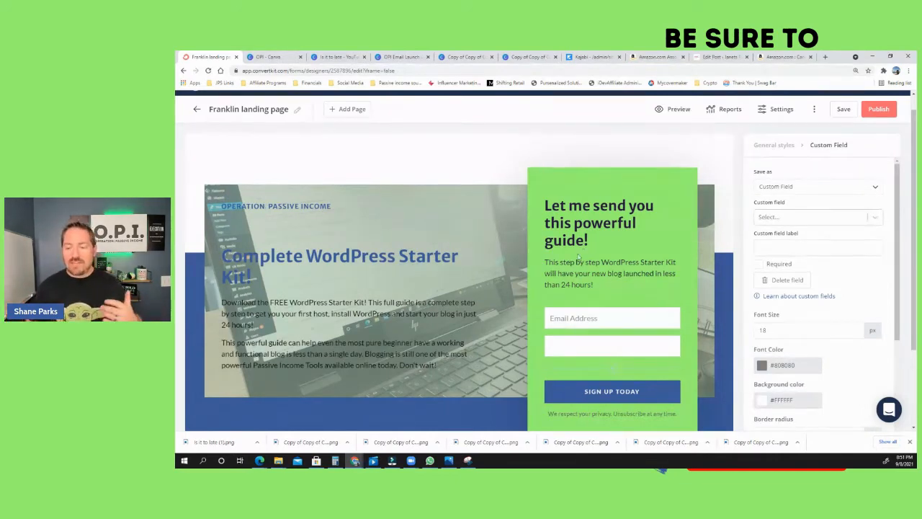
{"action": "left_click", "coordinate": [563, 345]}
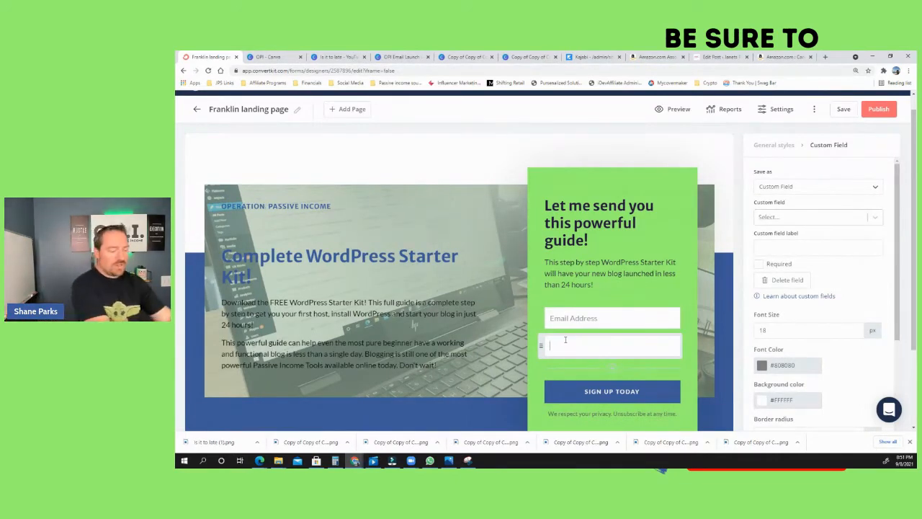
{"action": "type", "text": "First NAe"}
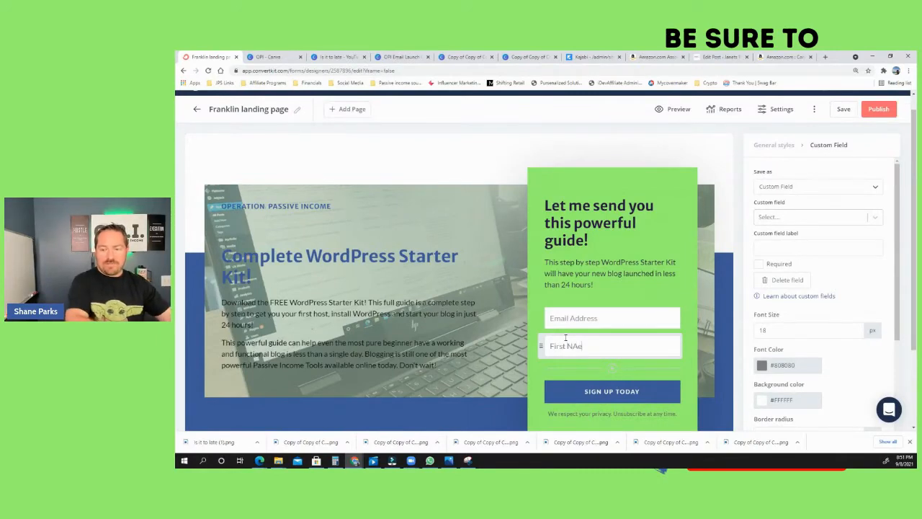
{"action": "key", "text": "BackSpace"}
{"action": "key", "text": "BackSpace"}
{"action": "type", "text": "ae"}
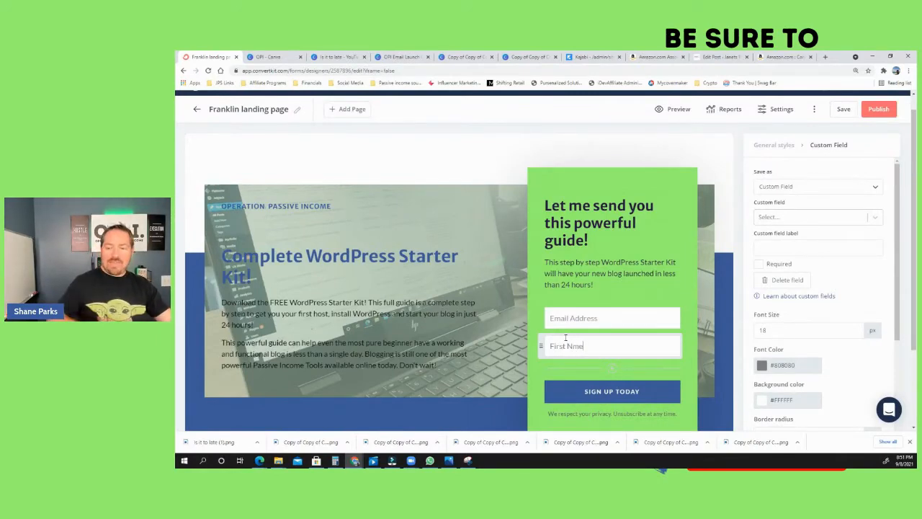
{"action": "key", "text": "BackSpace"}
{"action": "key", "text": "BackSpace"}
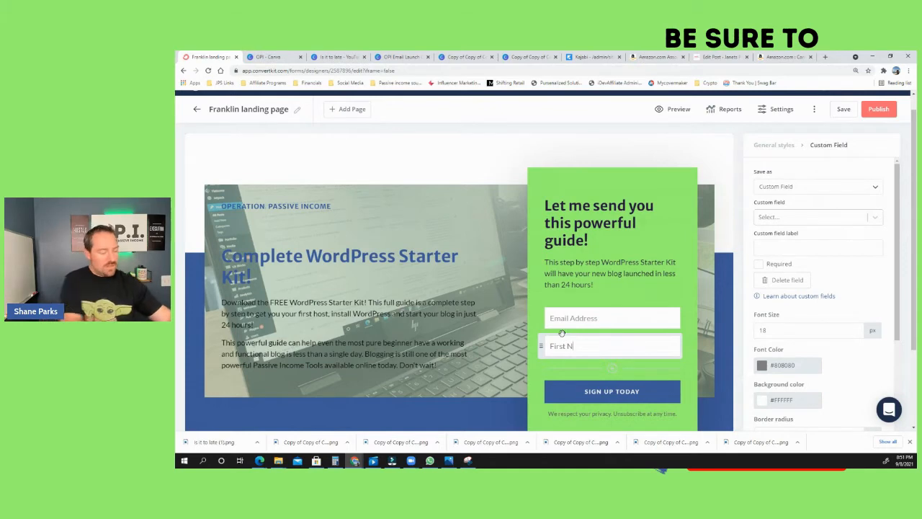
{"action": "type", "text": "ame"}
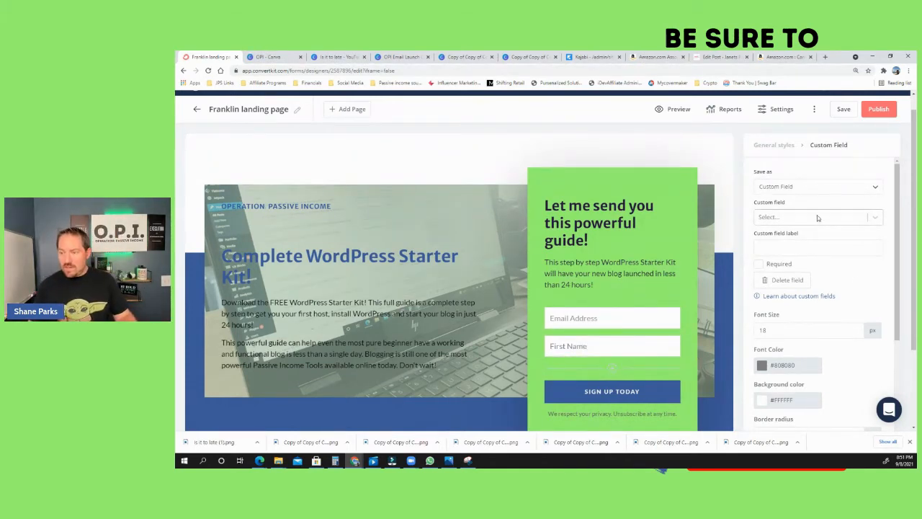
- Link the new form field to the First Name custom field and make it required
{"action": "left_click", "coordinate": [843, 220]}
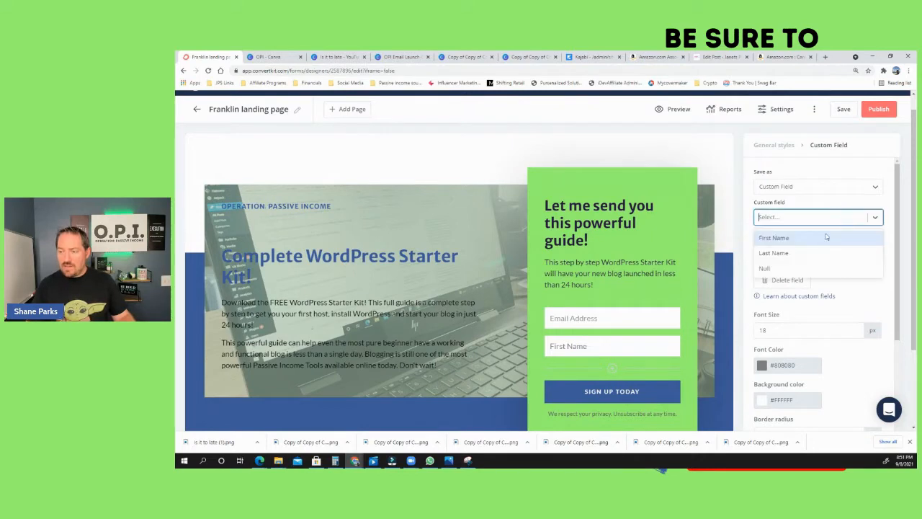
{"action": "left_click", "coordinate": [774, 238]}
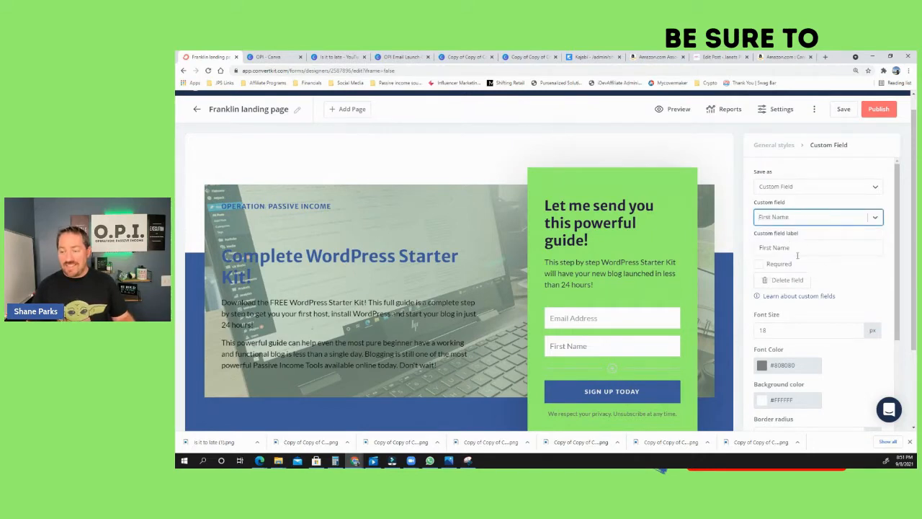
{"action": "left_click", "coordinate": [759, 264]}
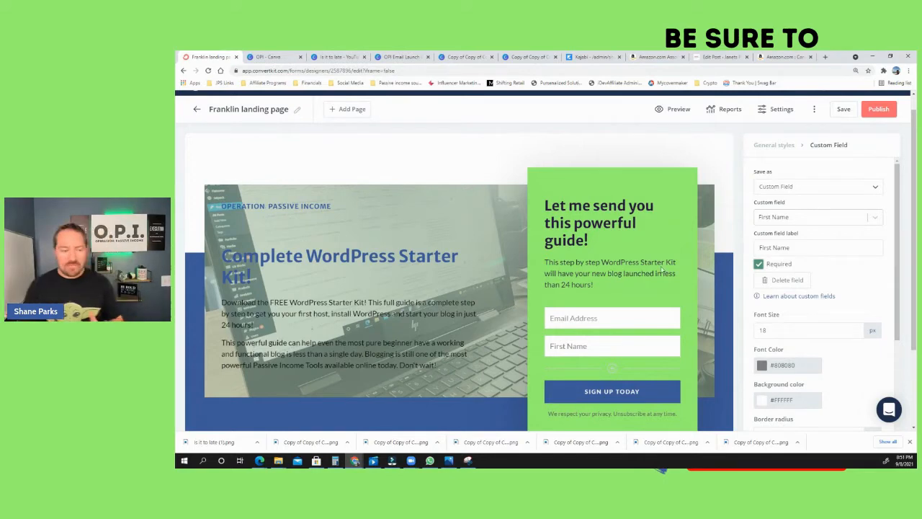
- Change the form button's text to "SEND IT NOW!"
{"action": "scroll", "coordinate": [612, 347], "scroll_direction": "down", "scroll_amount": 1}
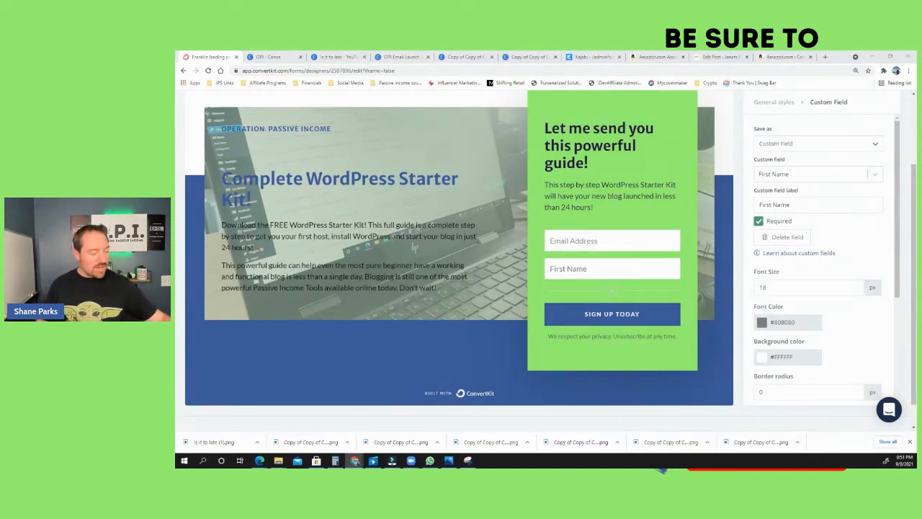
{"action": "left_click", "coordinate": [616, 317]}
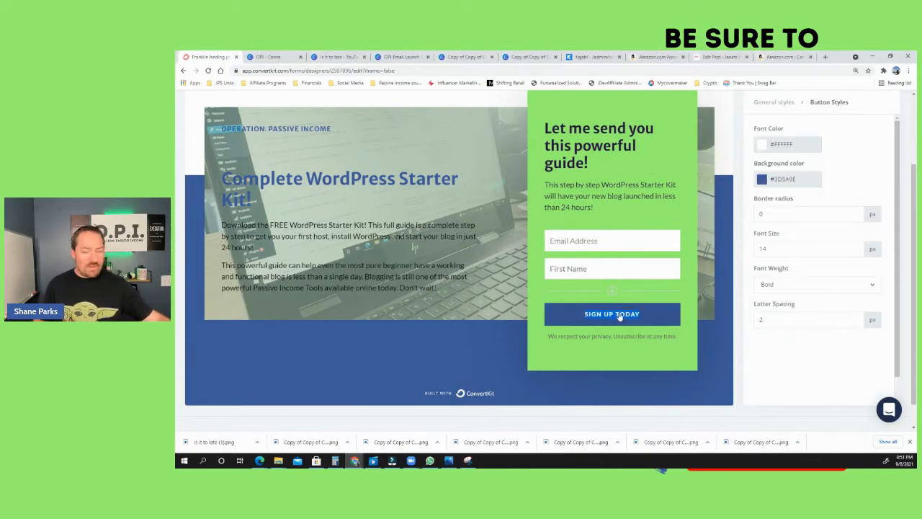
{"action": "type", "text": "SEND IT NOW!"}
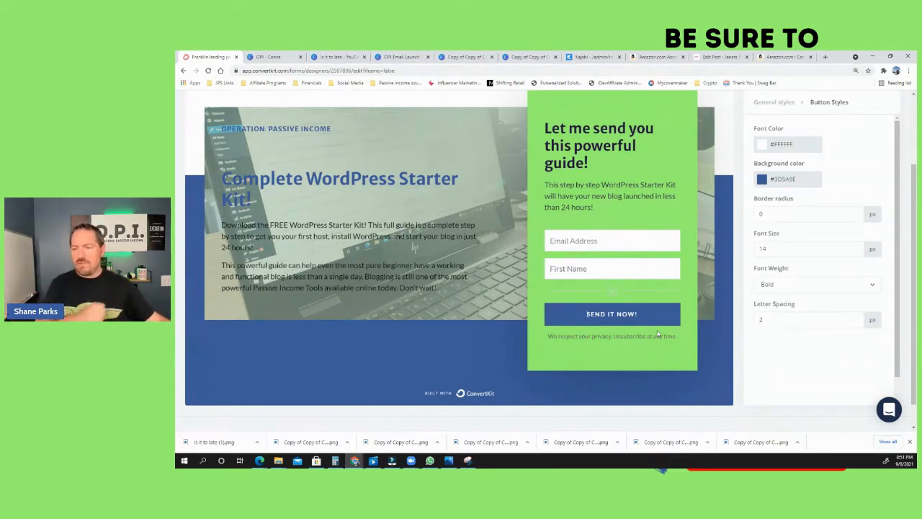
{"action": "scroll", "coordinate": [648, 328], "scroll_direction": "up", "scroll_amount": 1}
{"action": "scroll", "coordinate": [634, 324], "scroll_direction": "down", "scroll_amount": 1}
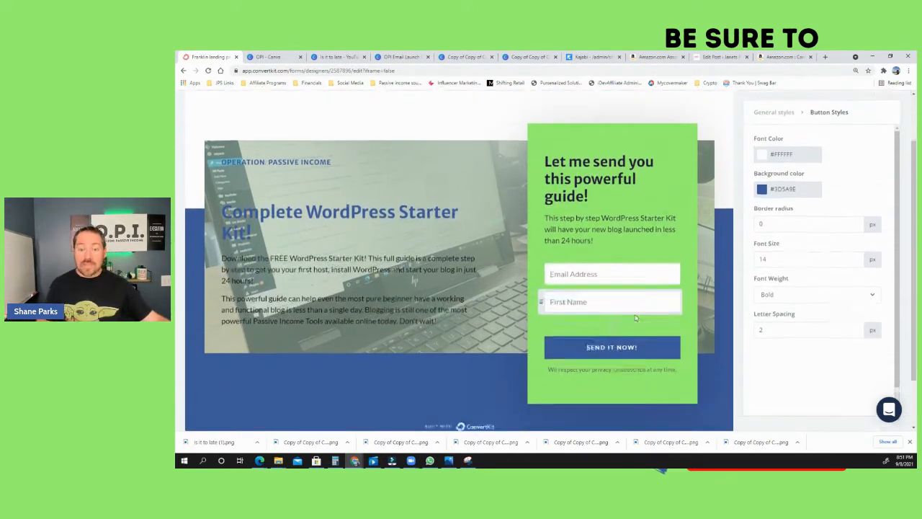
{"action": "scroll", "coordinate": [616, 328], "scroll_direction": "up", "scroll_amount": 2}
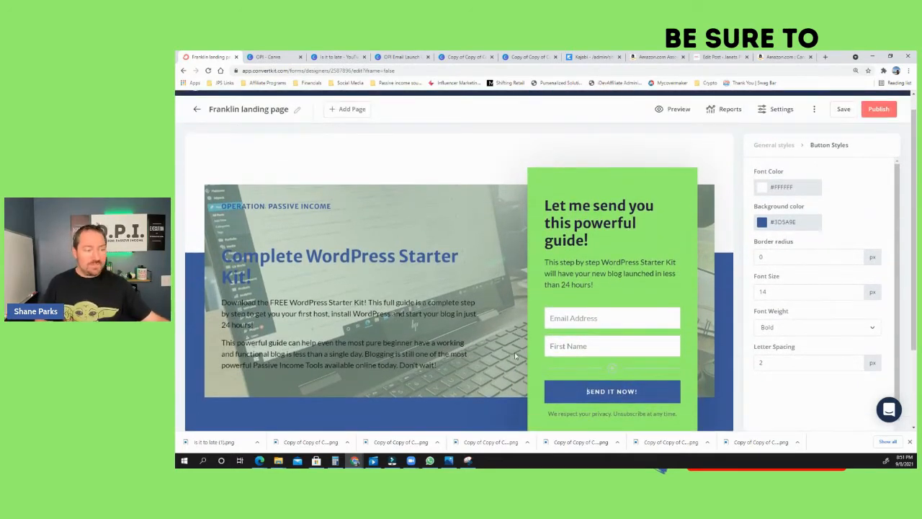
{"action": "scroll", "coordinate": [547, 328], "scroll_direction": "down", "scroll_amount": 2}
{"action": "scroll", "coordinate": [647, 326], "scroll_direction": "up", "scroll_amount": 2}
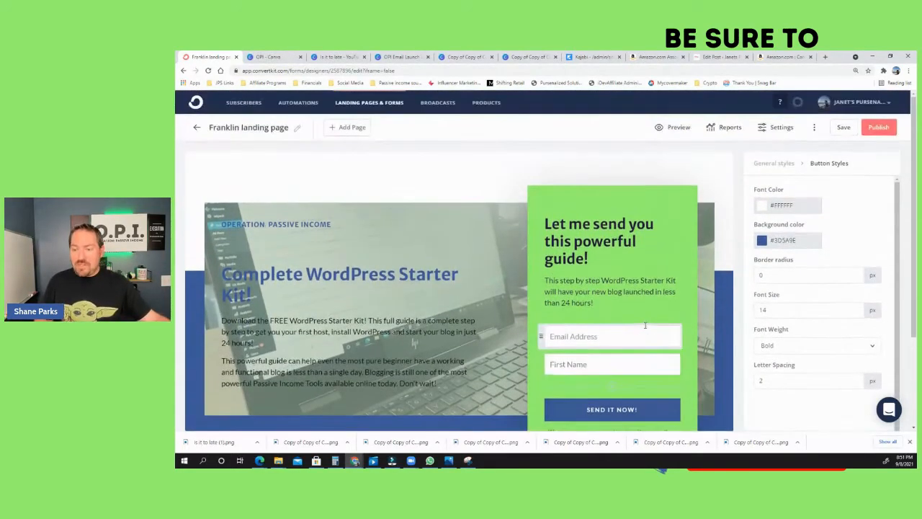
{"action": "scroll", "coordinate": [647, 324], "scroll_direction": "down", "scroll_amount": 1}
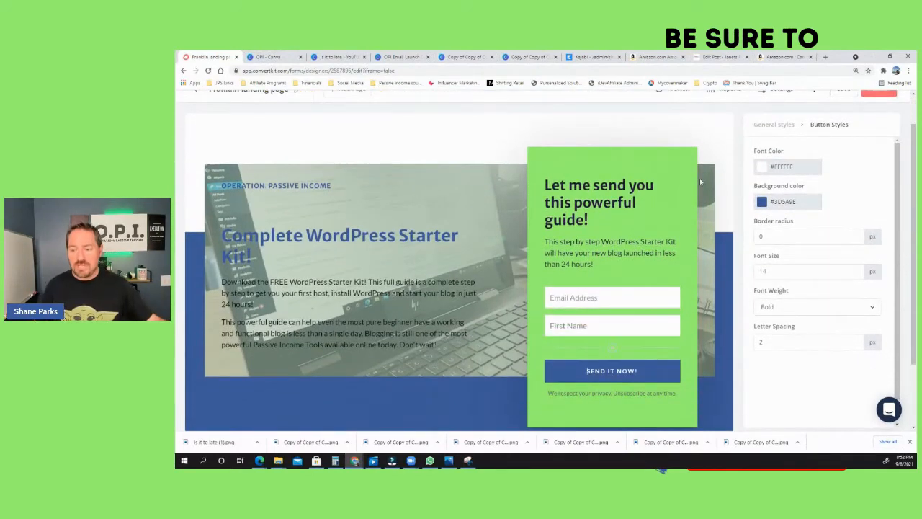
- Rename the landing page from its template name to "Wordpress Starter Kit"
{"action": "scroll", "coordinate": [724, 161], "scroll_direction": "up", "scroll_amount": 1}
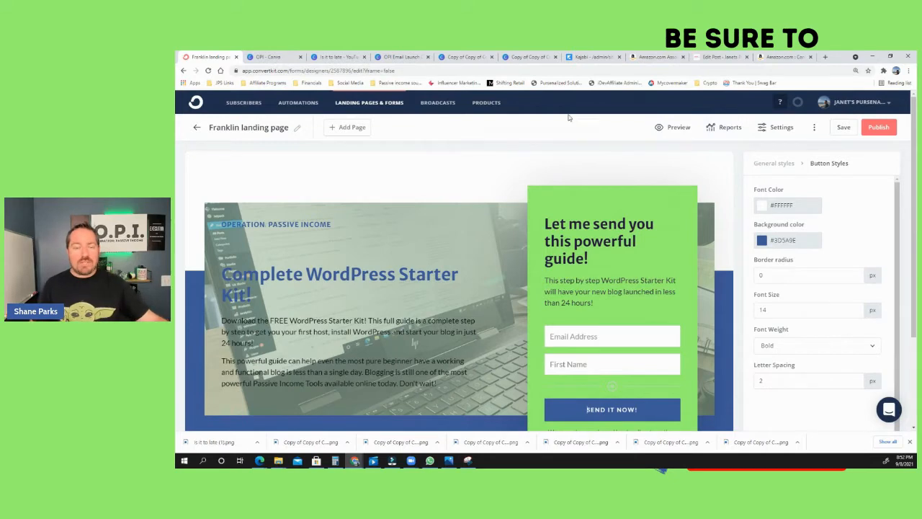
{"action": "left_click", "coordinate": [298, 128]}
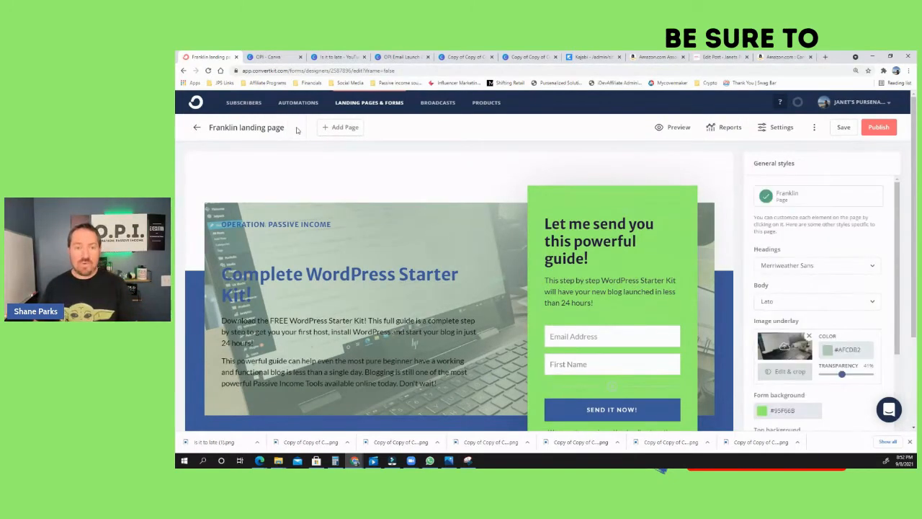
{"action": "key", "text": "ctrl+shift+Left"}
{"action": "key", "text": "ctrl+shift+Left"}
{"action": "key", "text": "ctrl+shift+Left"}
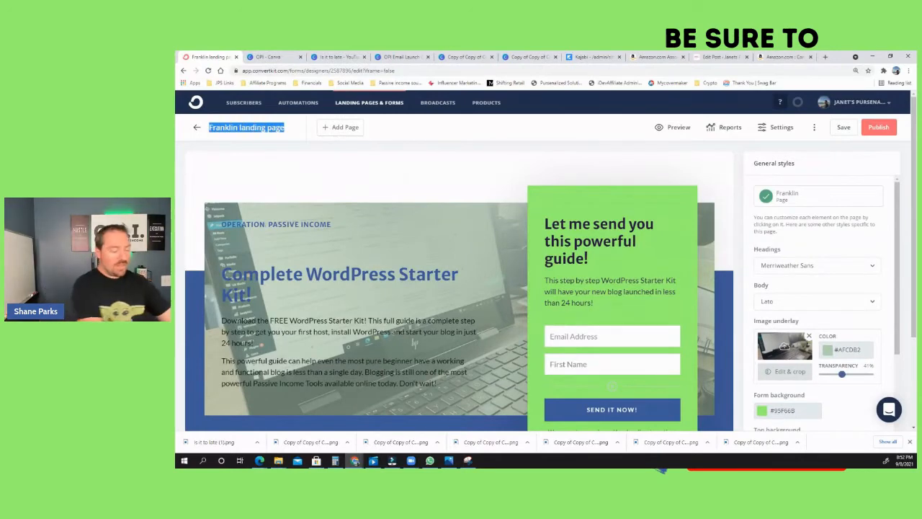
{"action": "type", "text": "Wordpress"}
{"action": "type", "text": "St"}
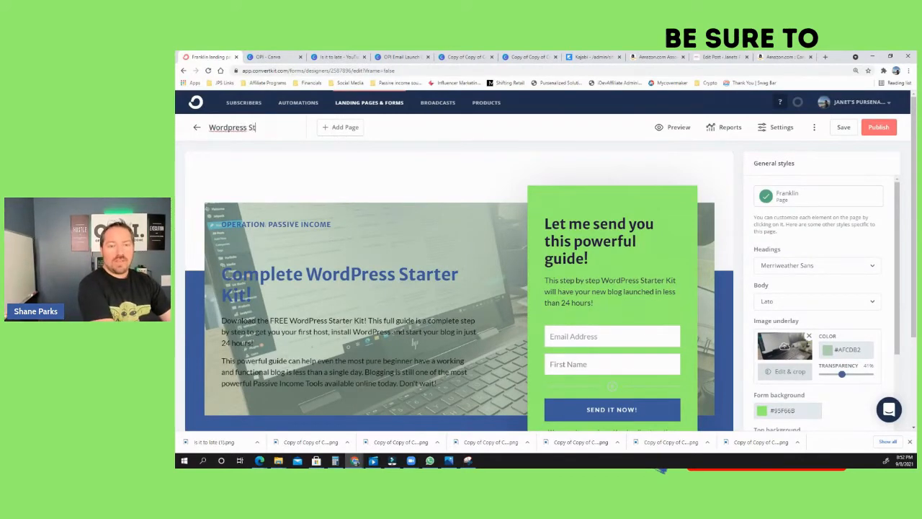
{"action": "type", "text": "arter Kit"}
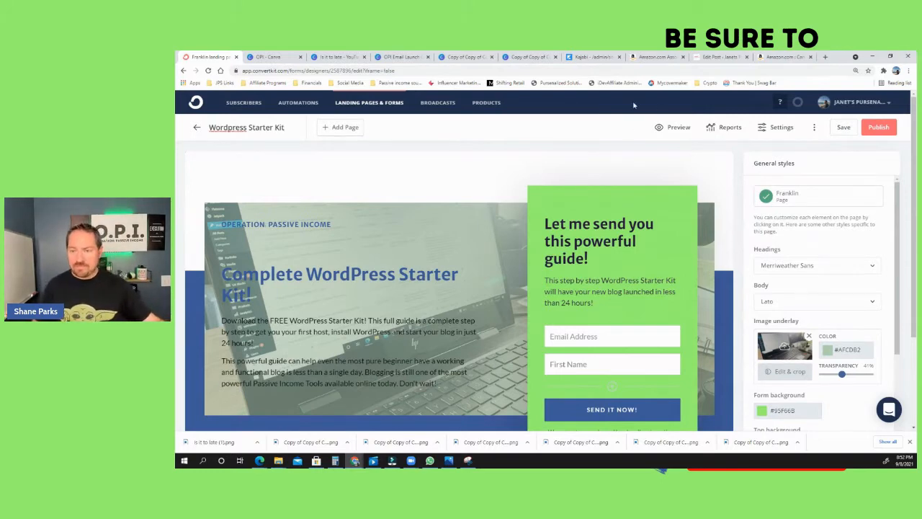
{"action": "left_click", "coordinate": [555, 128]}
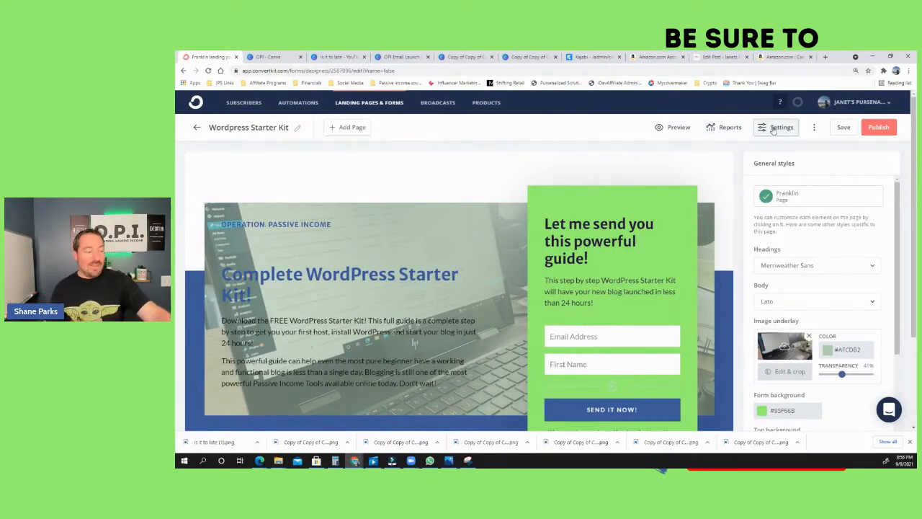
- Open the landing page's settings and review the success message shown when a visitor subscribes
{"action": "scroll", "coordinate": [716, 160], "scroll_direction": "down", "scroll_amount": 3}
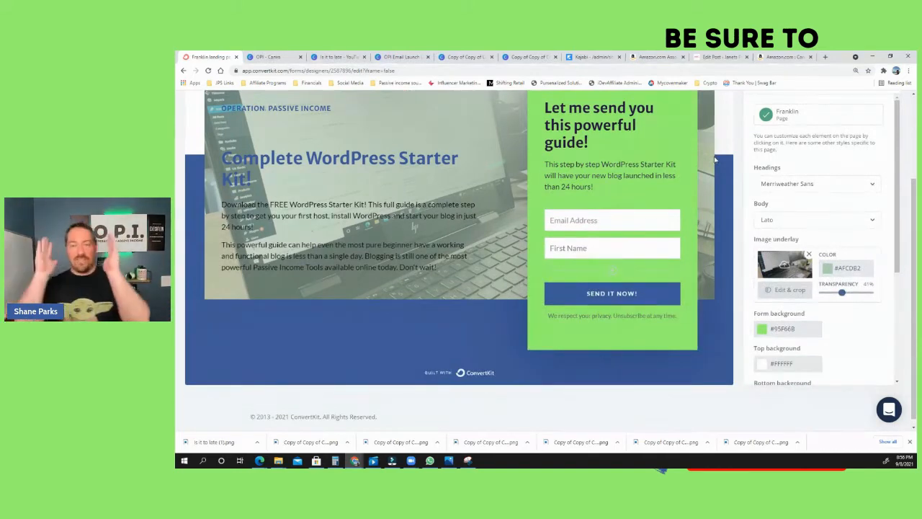
{"action": "scroll", "coordinate": [669, 303], "scroll_direction": "up", "scroll_amount": 3}
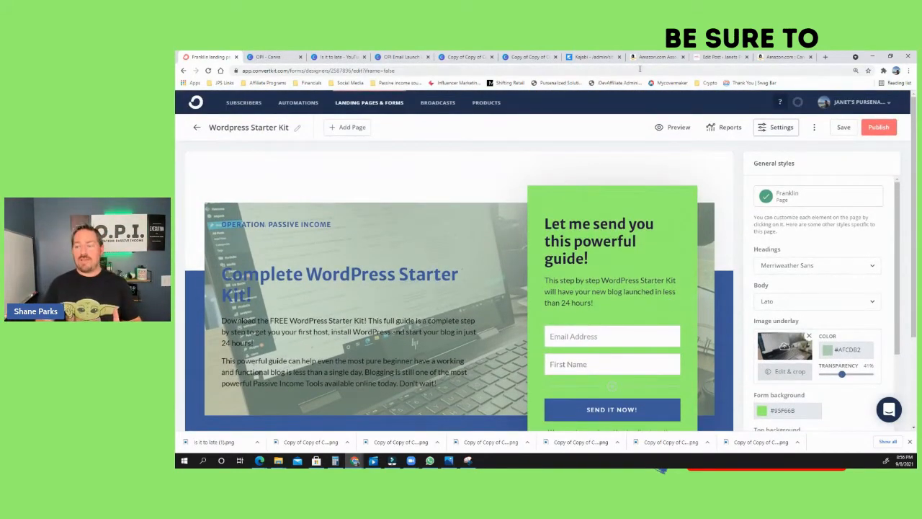
{"action": "left_click", "coordinate": [778, 129]}
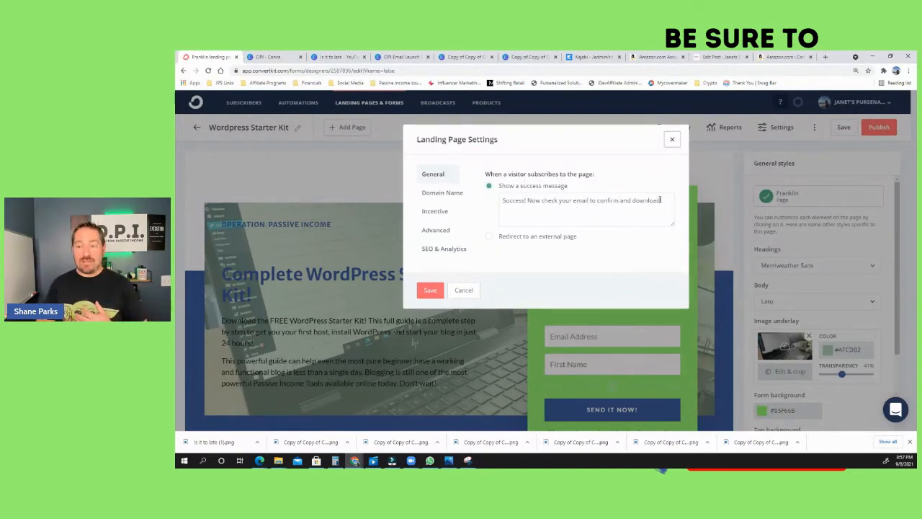
{"action": "mouse_move", "coordinate": [663, 203]}
{"action": "left_mouse_down"}
{"action": "mouse_move", "coordinate": [569, 203]}
{"action": "mouse_move", "coordinate": [647, 204]}
{"action": "left_mouse_up"}
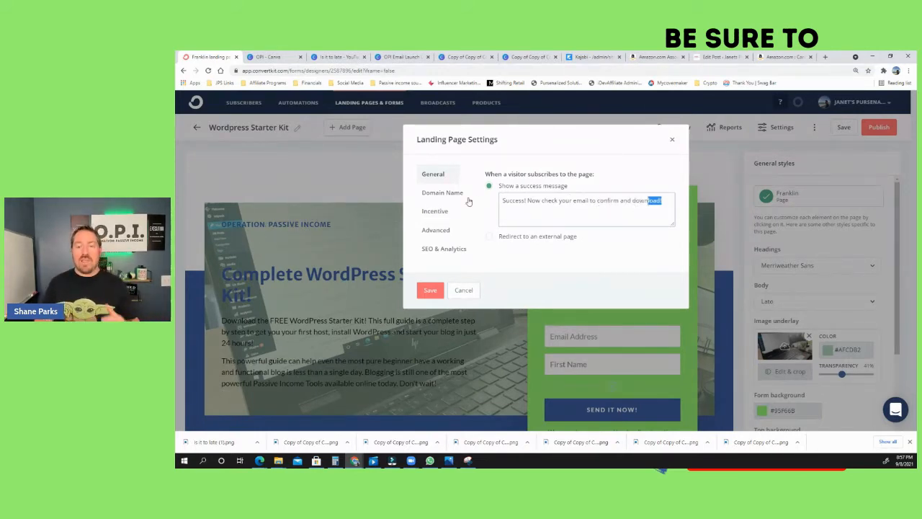
- Choose witty-composer-4003.ck.page as the landing page's custom domain, leaving the page URL empty
{"action": "left_click", "coordinate": [437, 196]}
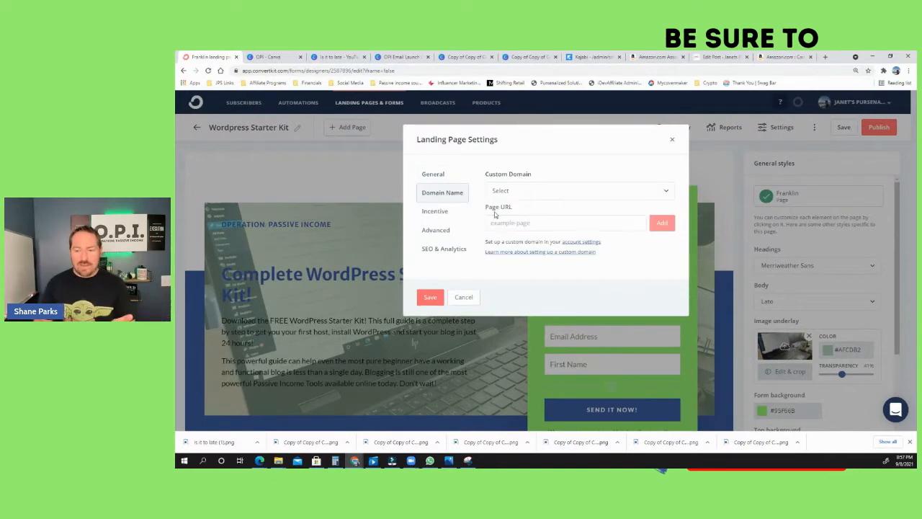
{"action": "left_click", "coordinate": [540, 193]}
{"action": "left_click", "coordinate": [530, 214]}
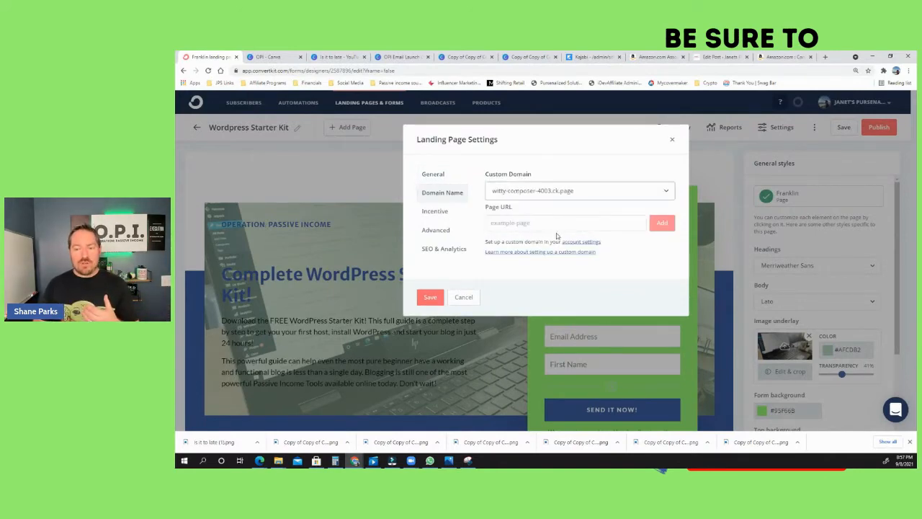
{"action": "left_click", "coordinate": [559, 221]}
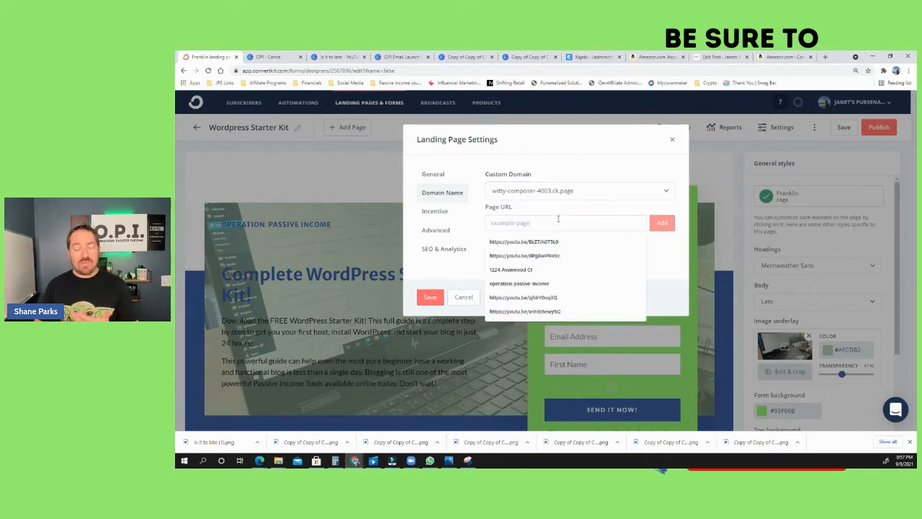
{"action": "left_click", "coordinate": [667, 266]}
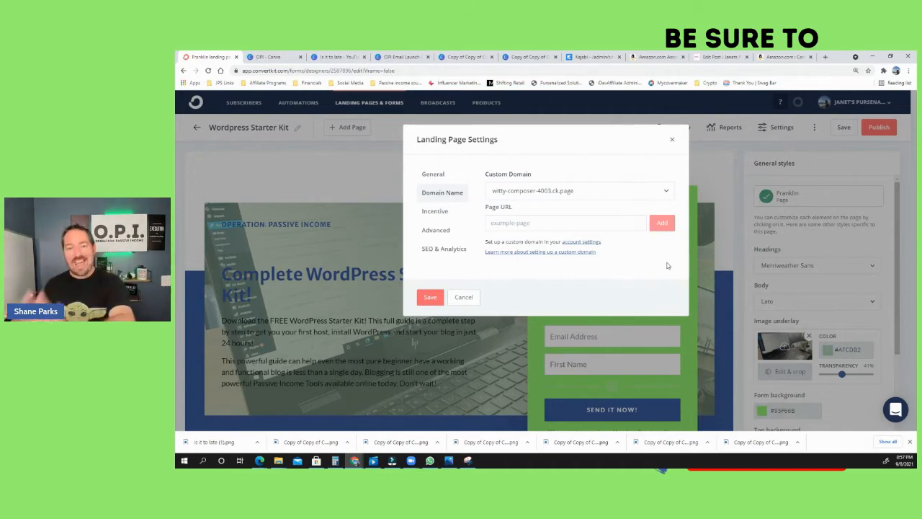
- Open the incentive email's contents for editing and set its subject to "Yay! Your Wordpress Starter Kit Is HERE!"
{"action": "left_click", "coordinate": [441, 211]}
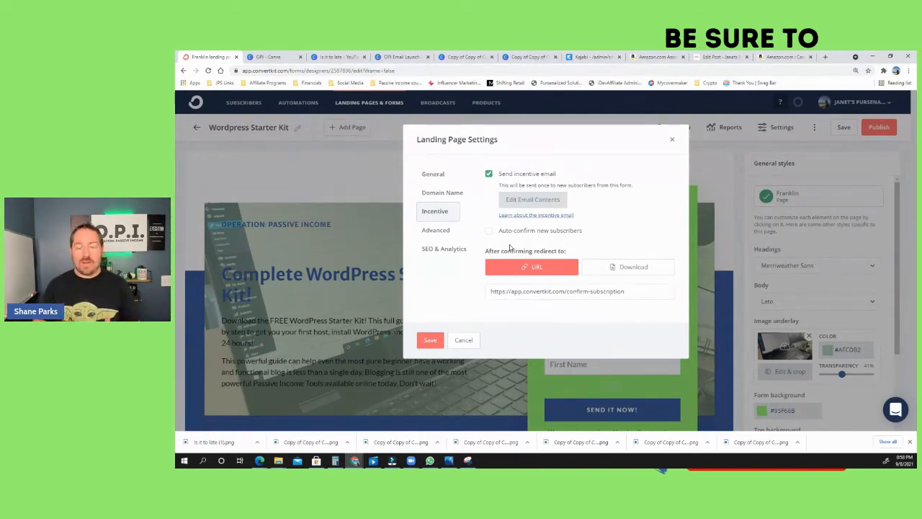
{"action": "left_click", "coordinate": [527, 201]}
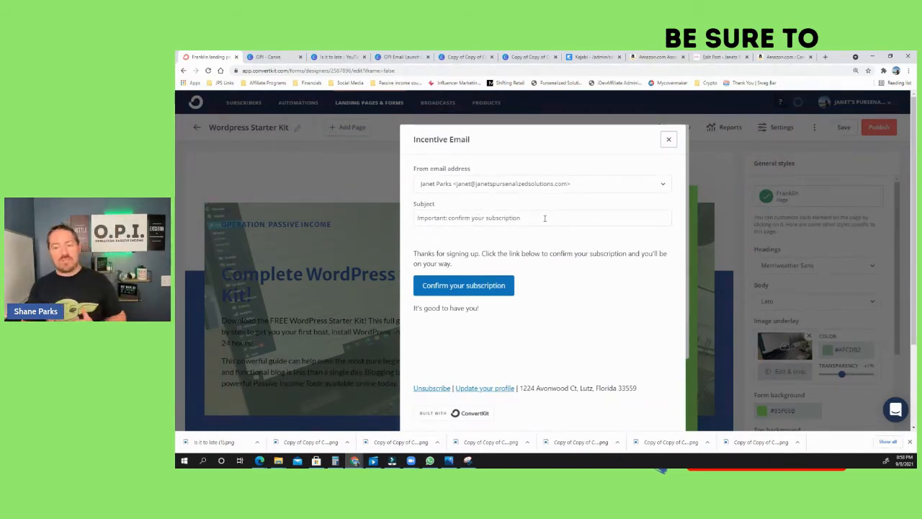
{"action": "left_click_drag", "start_coordinate": [541, 216], "coordinate": [385, 205]}
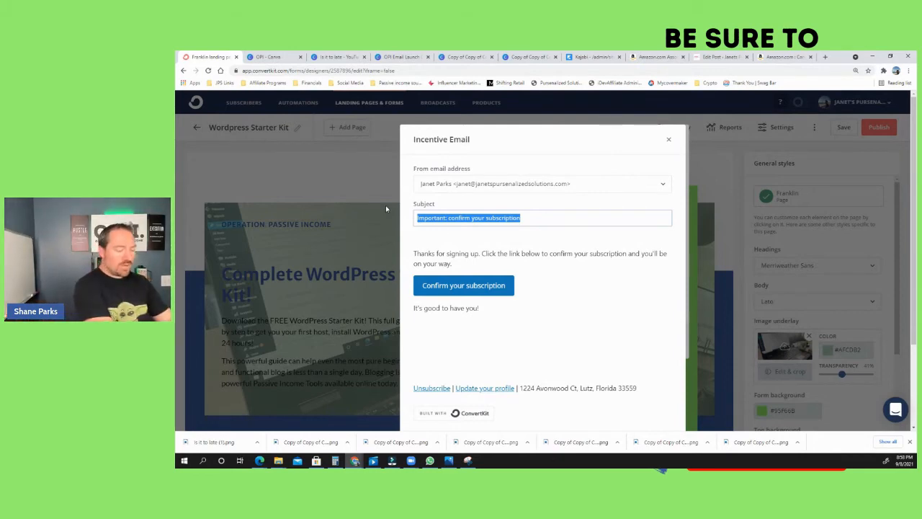
{"action": "type", "text": "YAy!"}
{"action": "key", "text": "BackSpace"}
{"action": "key", "text": "BackSpace"}
{"action": "key", "text": "BackSpace"}
{"action": "type", "text": "a"}
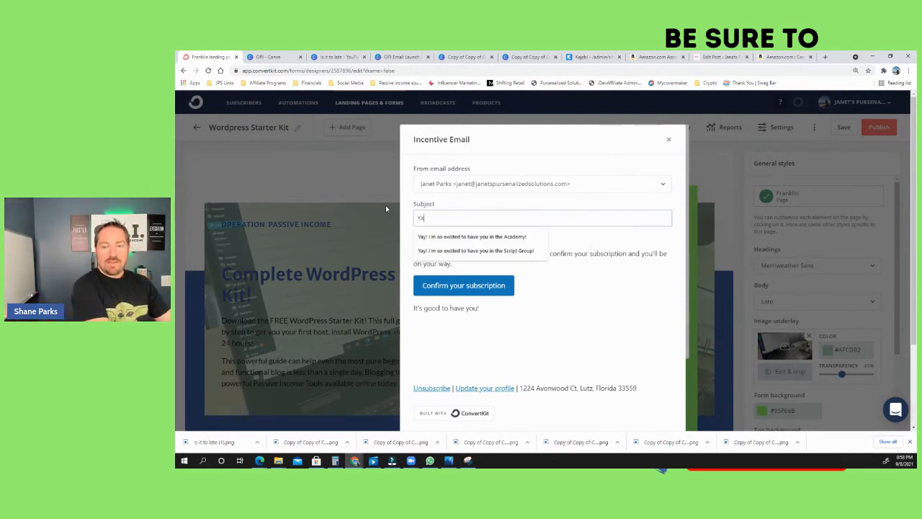
{"action": "type", "text": "y! Your Wor"}
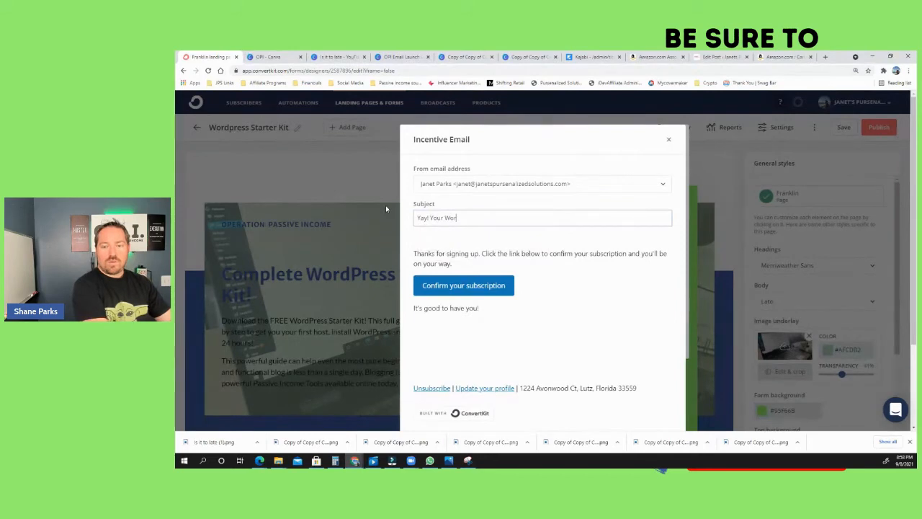
{"action": "type", "text": "dpress Starter "}
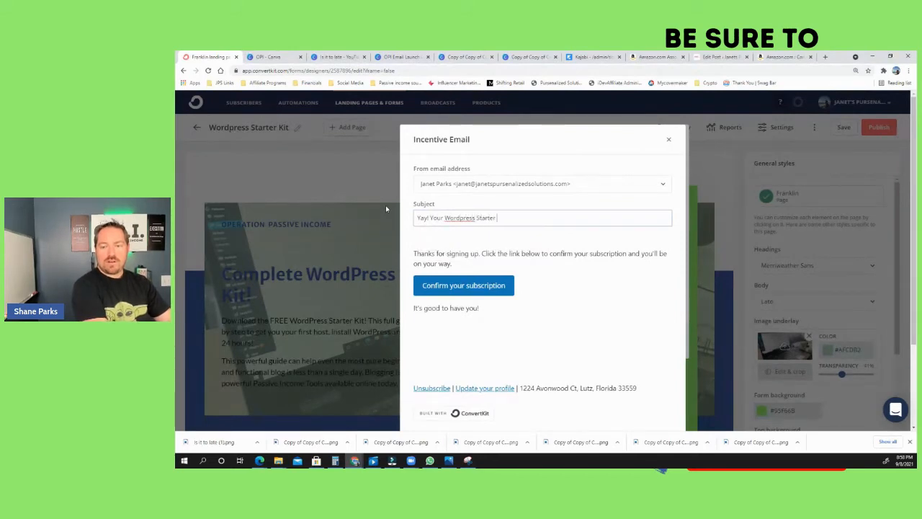
{"action": "type", "text": "Kit Is HERE!"}
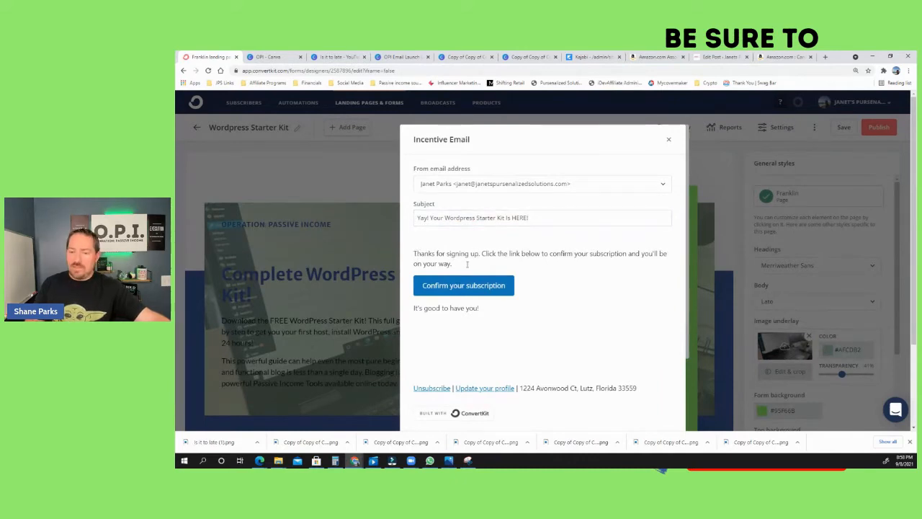
- Replace the email's opening text with "Hey Friend!" and a second paragraph, "So excited that you decided to pick up this incredible starter kit."
{"action": "left_click_drag", "start_coordinate": [451, 263], "coordinate": [412, 247]}
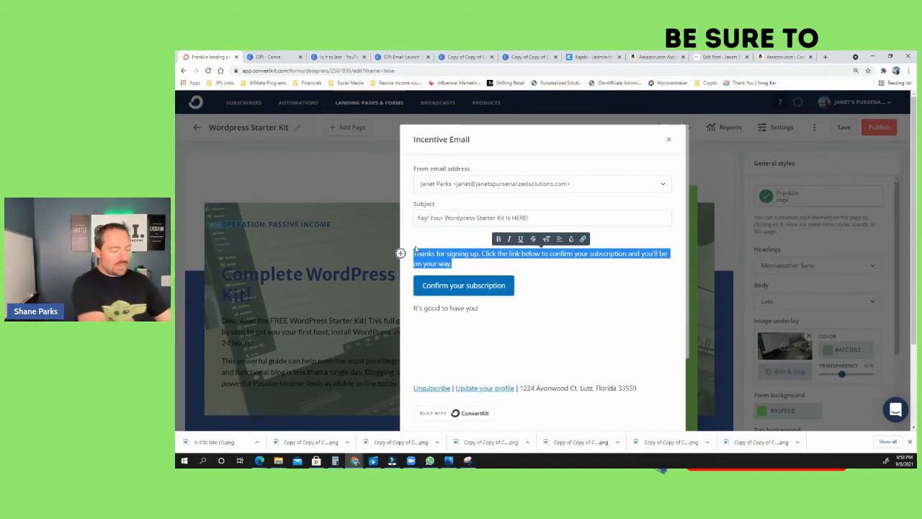
{"action": "type", "text": "Hey F"}
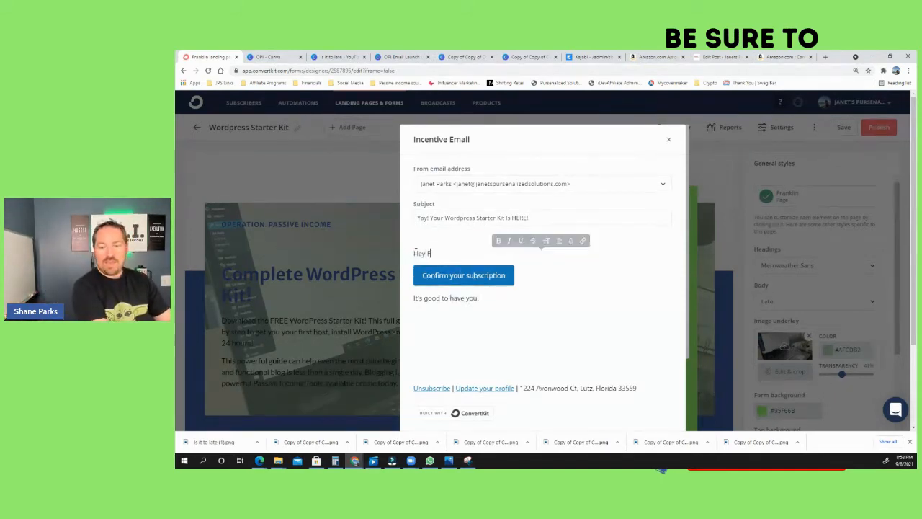
{"action": "type", "text": "riend!"}
{"action": "key", "text": "Return"}
{"action": "type", "text": "S"}
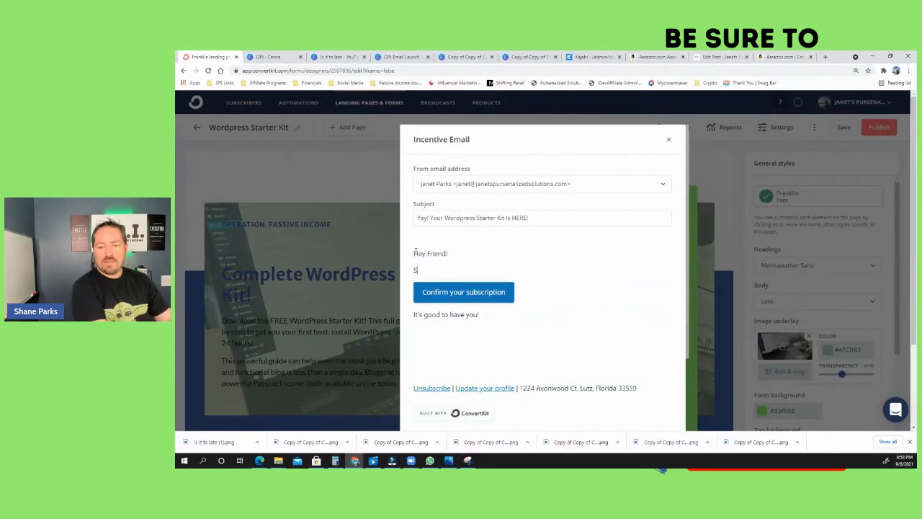
{"action": "type", "text": "o excited that you "}
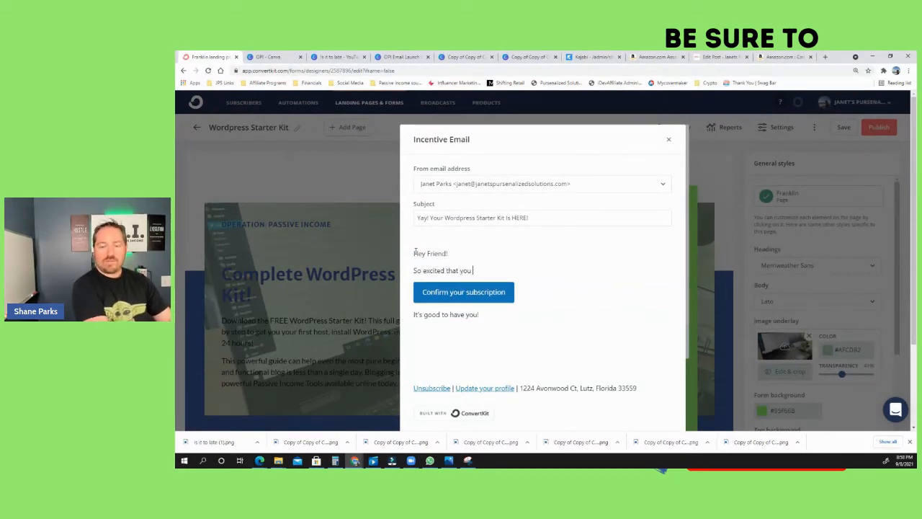
{"action": "type", "text": "decided to pic"}
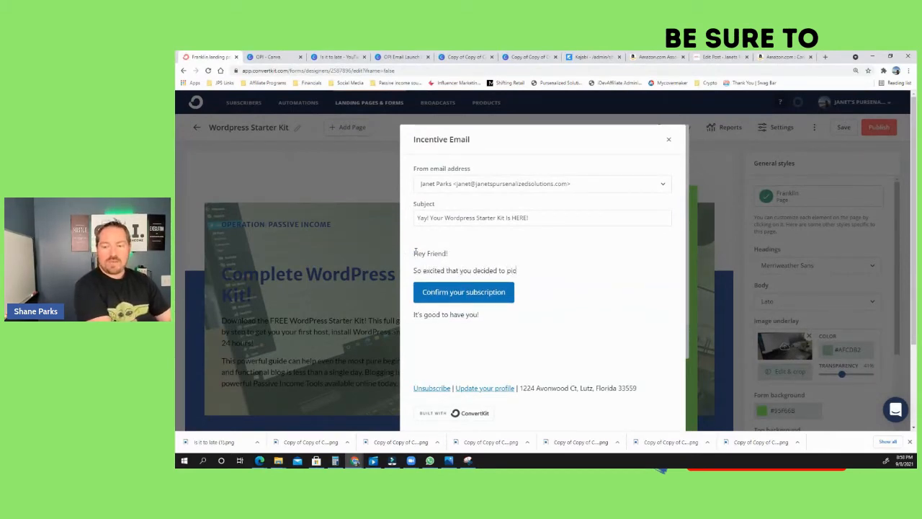
{"action": "type", "text": "k up thes in"}
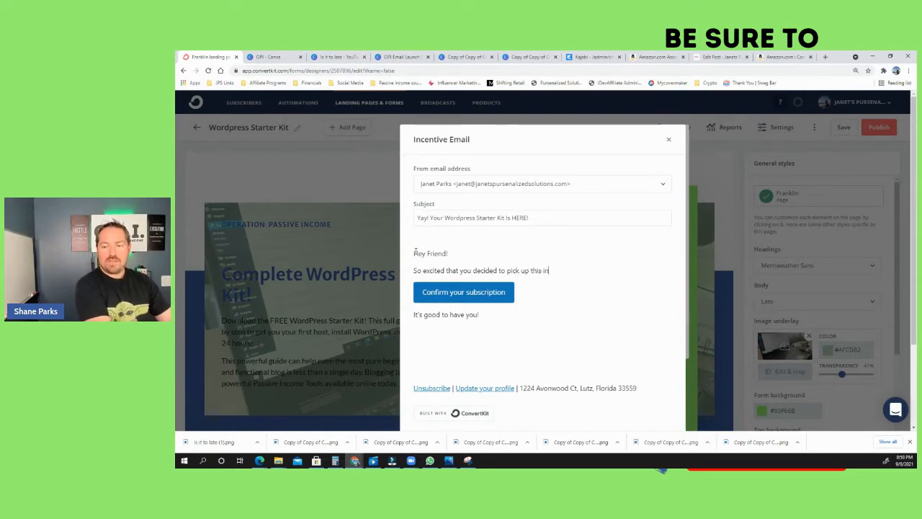
{"action": "type", "text": "credible starter kit."}
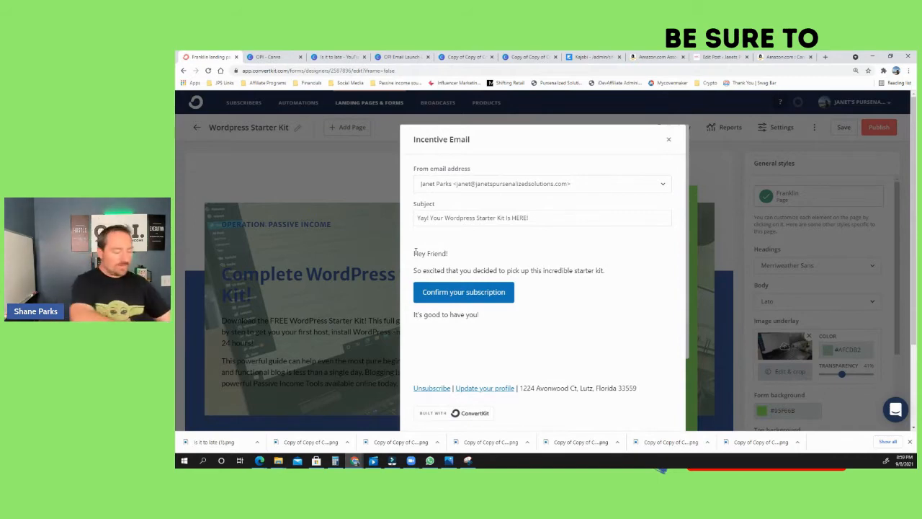
- Continue the email's second paragraph with "This has every thing I wished I had when I first started my blog."
{"action": "type", "text": "This has"}
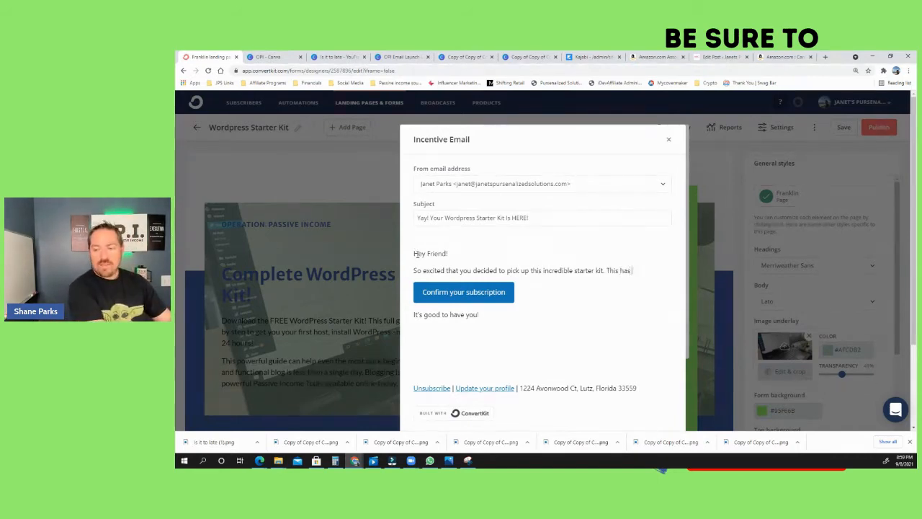
{"action": "type", "text": " every thing I"}
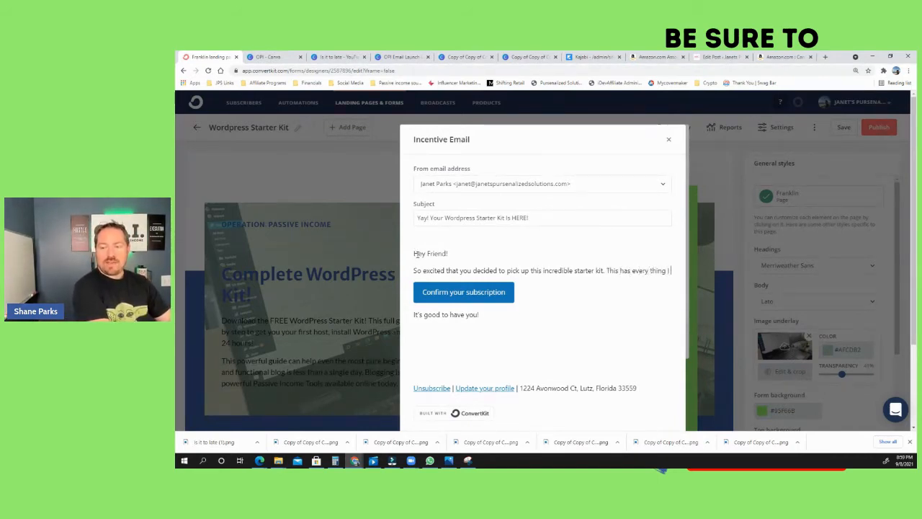
{"action": "type", "text": " wished I had w"}
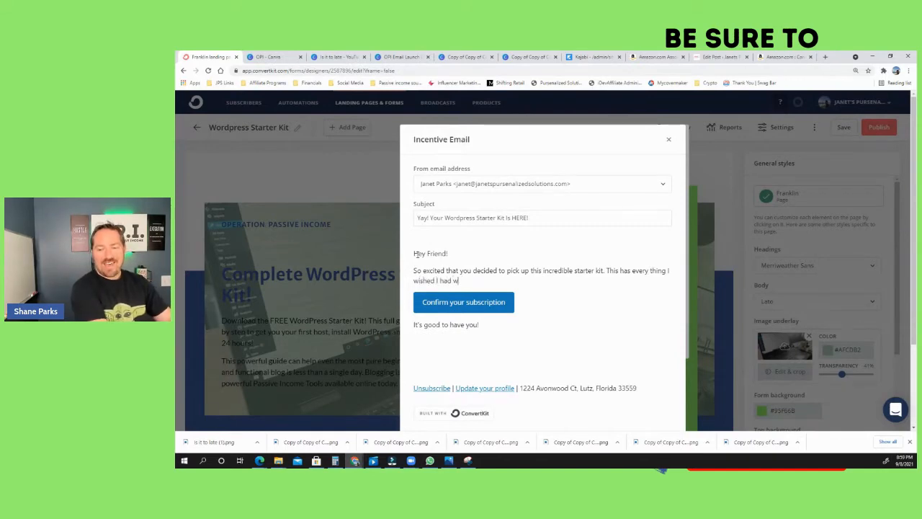
{"action": "type", "text": "hen I first start"}
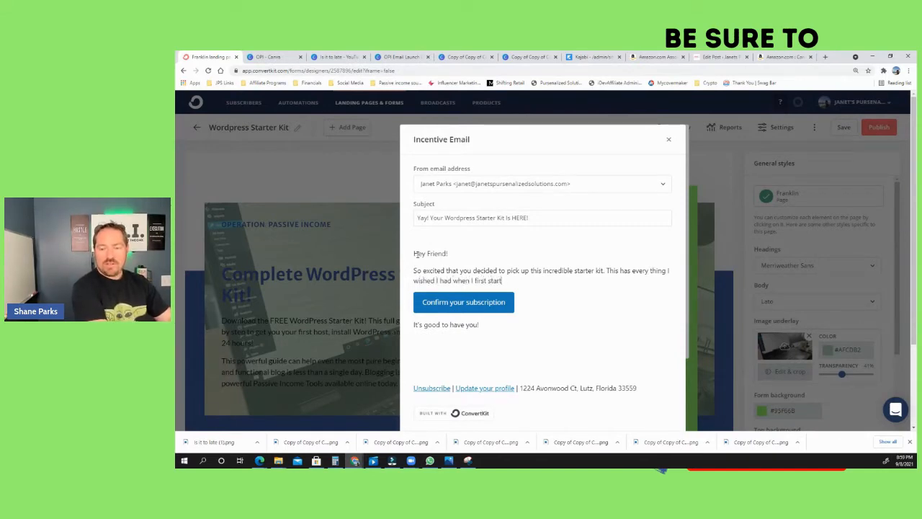
{"action": "type", "text": "ed my b"}
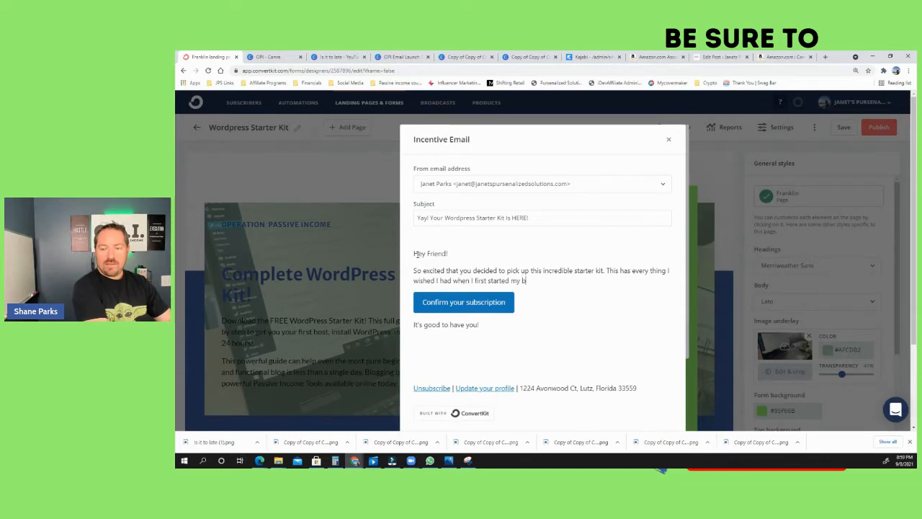
{"action": "type", "text": "log."}
{"action": "key", "text": "Return"}
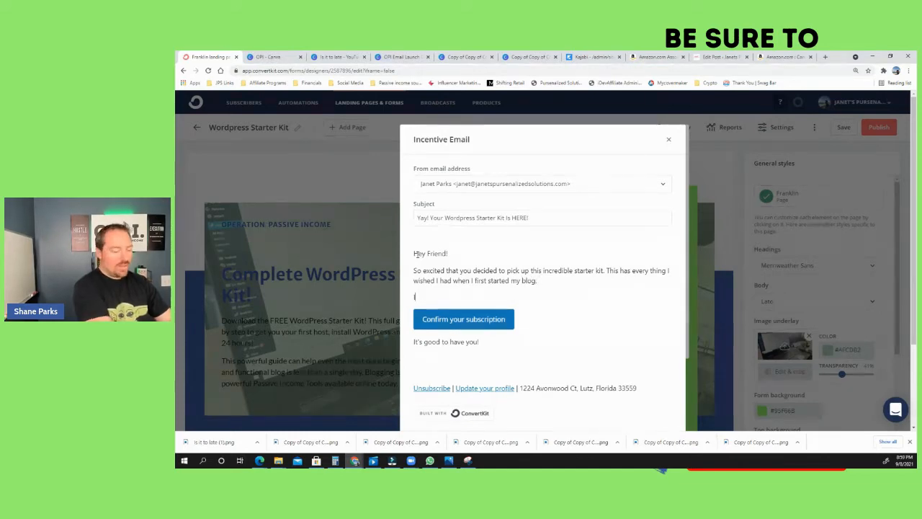
- Start the third paragraph with "I've taken the time to think through all the steps you'll need to have your"
{"action": "type", "text": "I've taken the ti"}
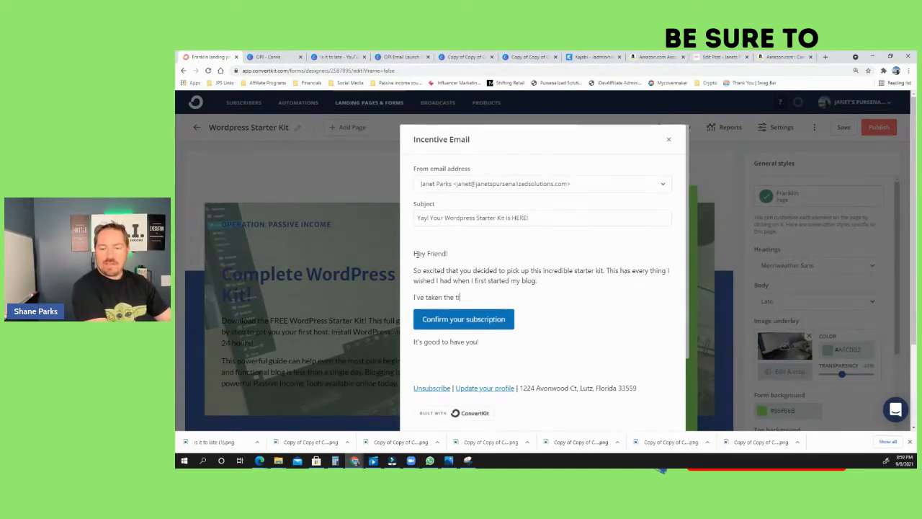
{"action": "type", "text": "me to think through a"}
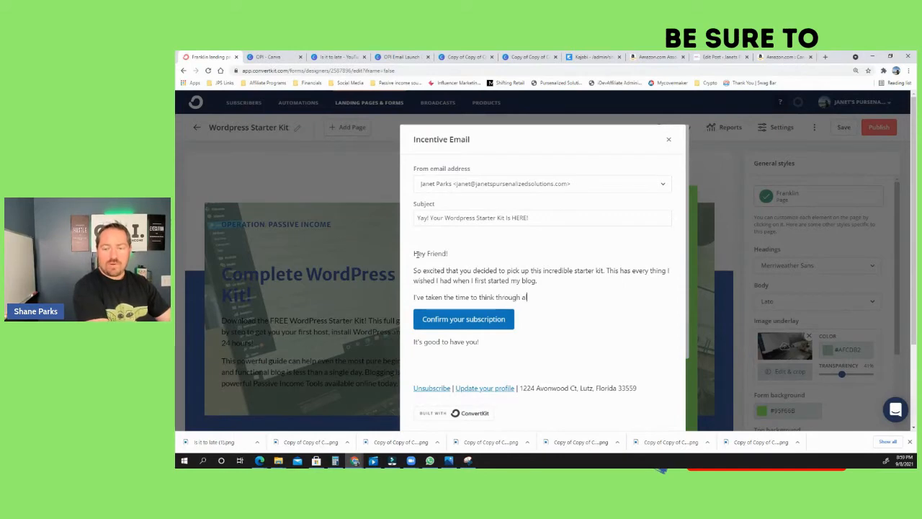
{"action": "type", "text": "ll the steps you'l"}
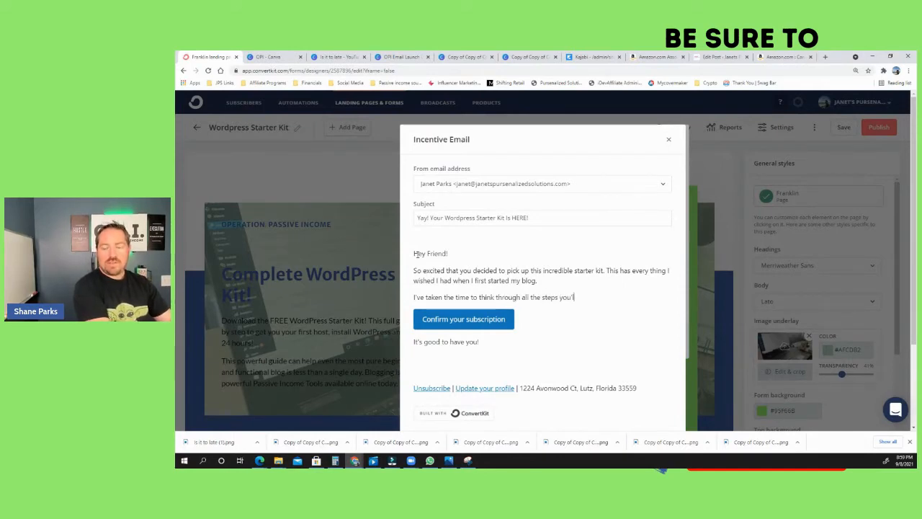
{"action": "type", "text": "l need to have your bl"}
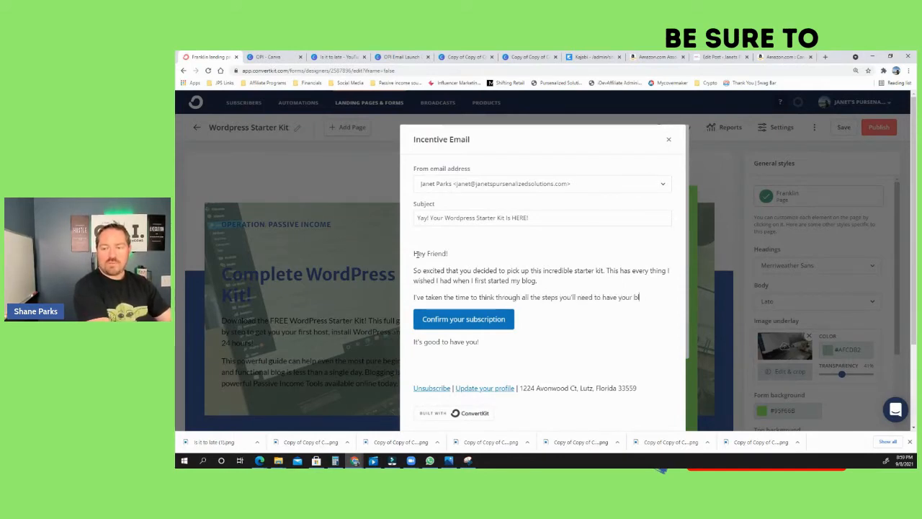
- Finish the third paragraph with "blog up and running within the next 24 hours if you follow it all the way through."
{"action": "type", "text": "og up and running "}
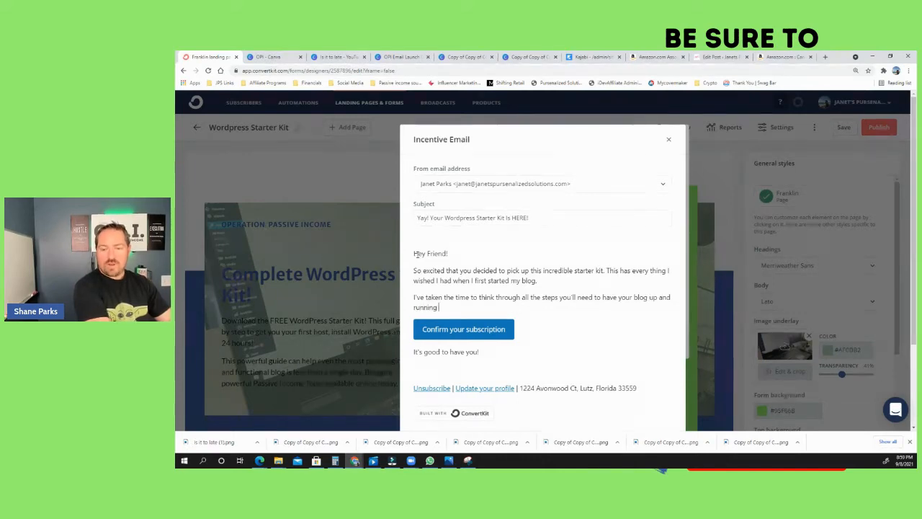
{"action": "type", "text": "within the next 24"}
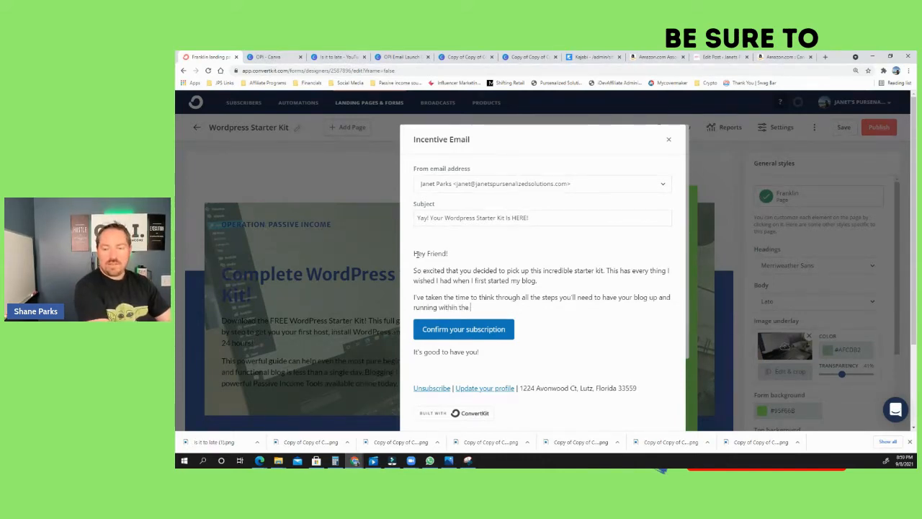
{"action": "type", "text": "urs"}
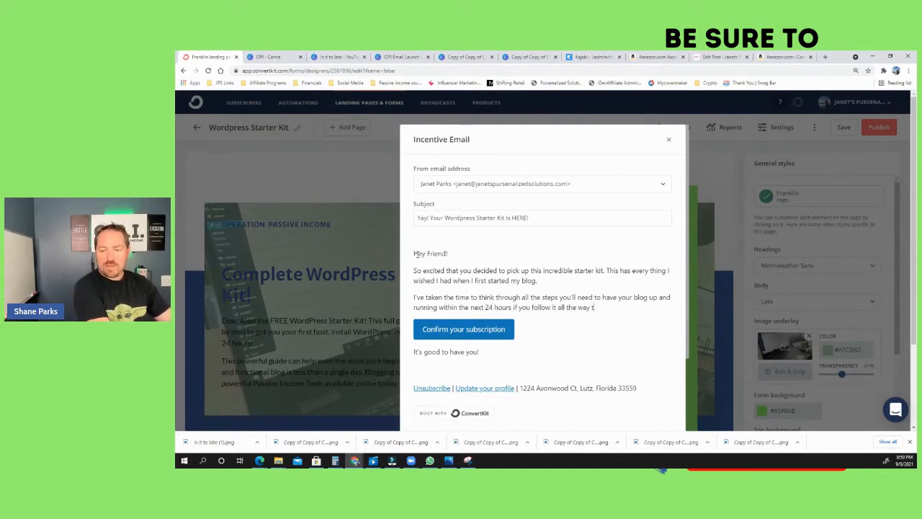
{"action": "key", "text": "Return"}
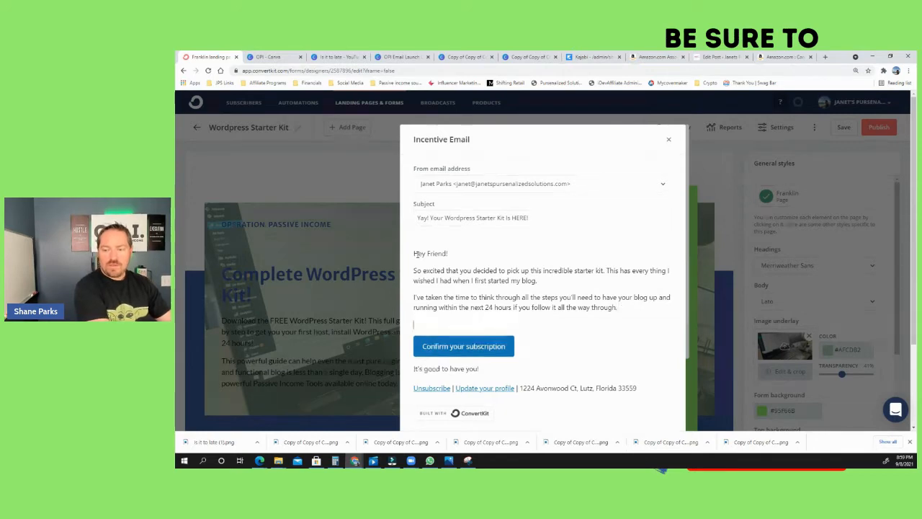
- Add a paragraph above the confirmation button reading "I hope it's helpful, just click to confirm and download."
{"action": "type", "text": "I hope it's h"}
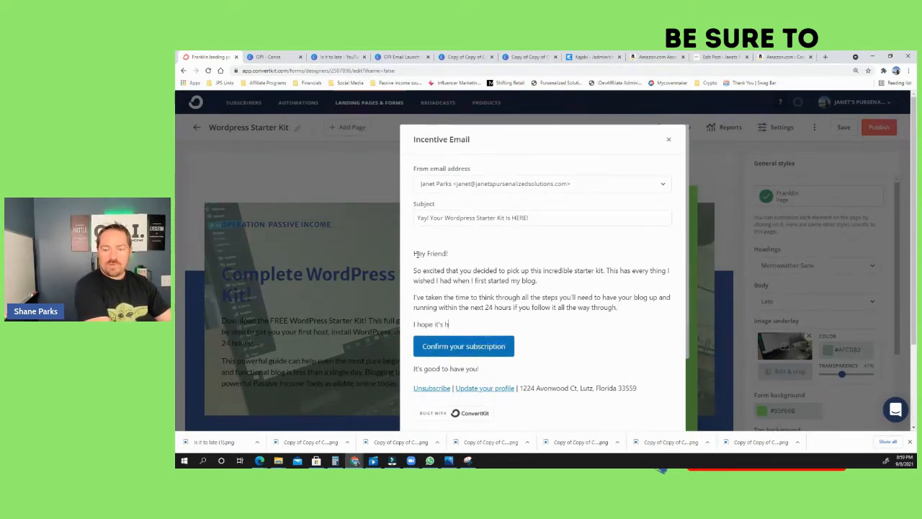
{"action": "type", "text": "elpful, just "}
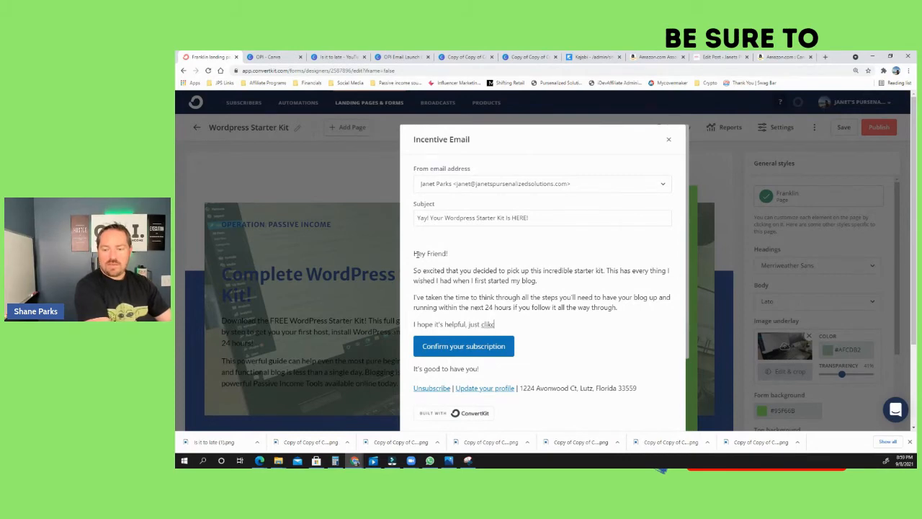
{"action": "type", "text": "click to confirm a"}
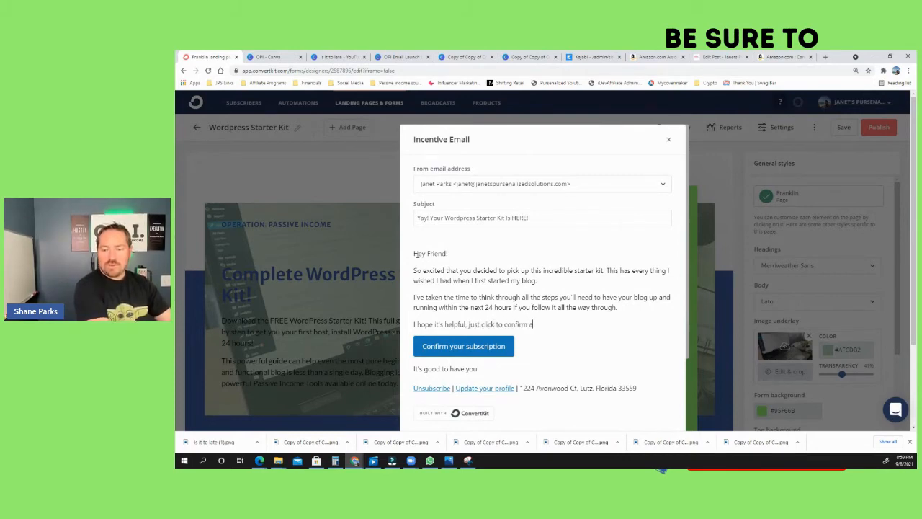
{"action": "type", "text": "nd download."}
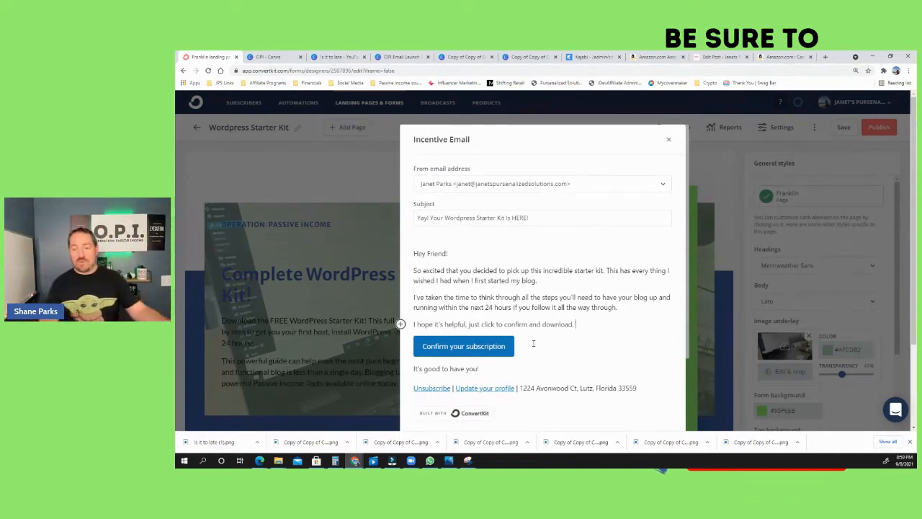
- Change the email's confirmation button label to "Confirm and Download"
{"action": "left_click", "coordinate": [458, 348]}
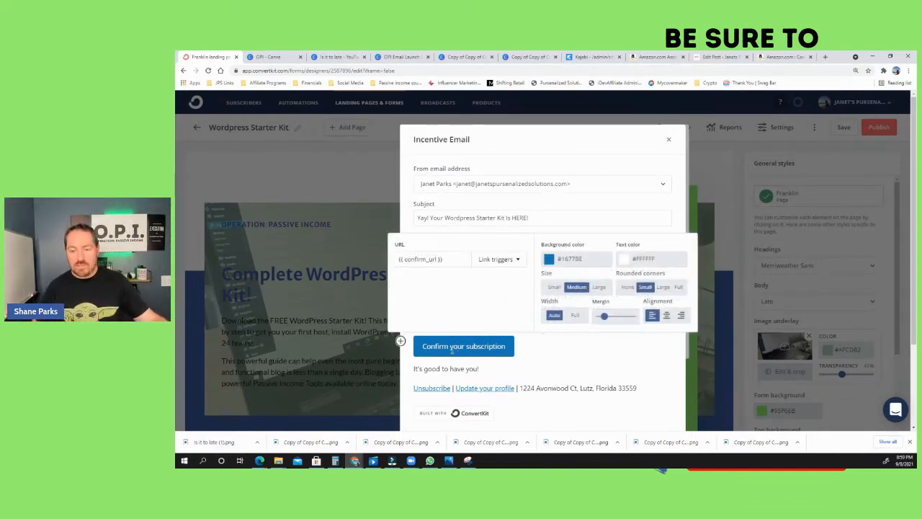
{"action": "left_click", "coordinate": [508, 350]}
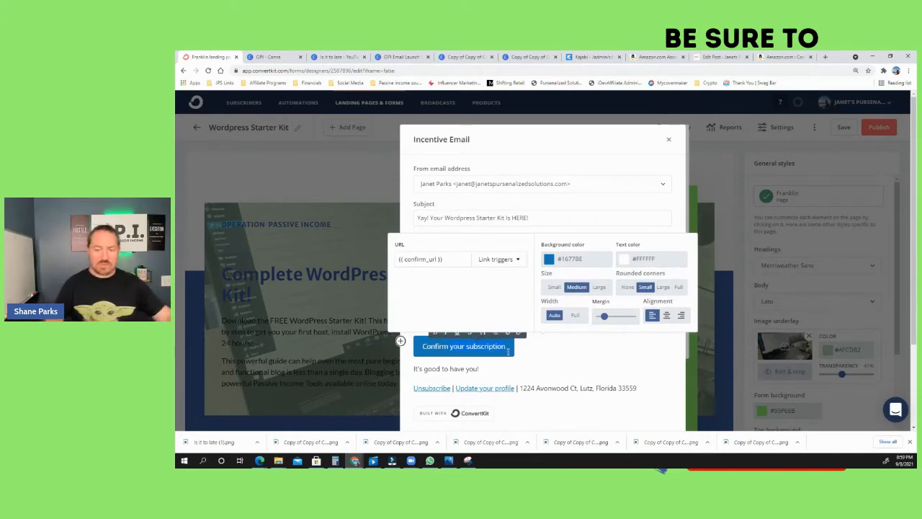
{"action": "type", "text": "ad"}
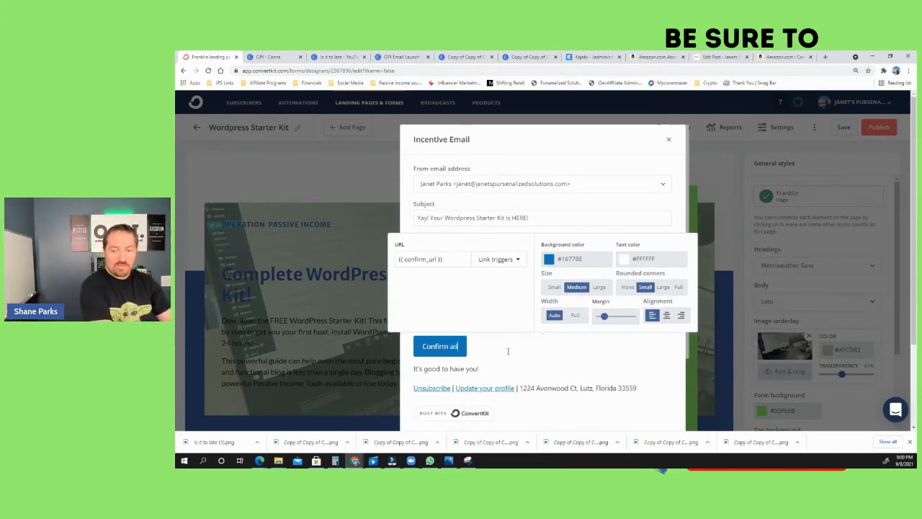
{"action": "key", "text": "BackSpace"}
{"action": "type", "text": "nd"}
{"action": "key", "text": "BackSpace"}
{"action": "key", "text": "BackSpace"}
{"action": "type", "text": "nd Download"}
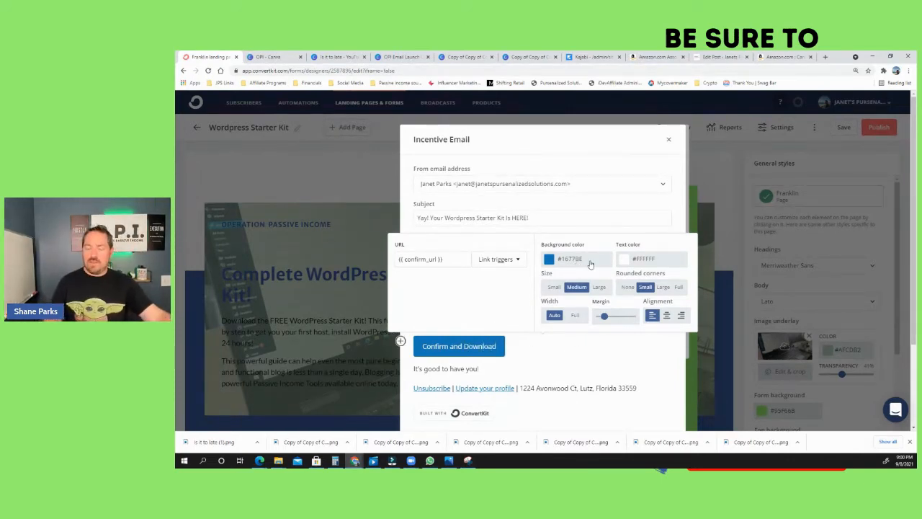
- Set the confirmation button's background color to #95F66B and its text color to near-black #040404
{"action": "left_click", "coordinate": [594, 259]}
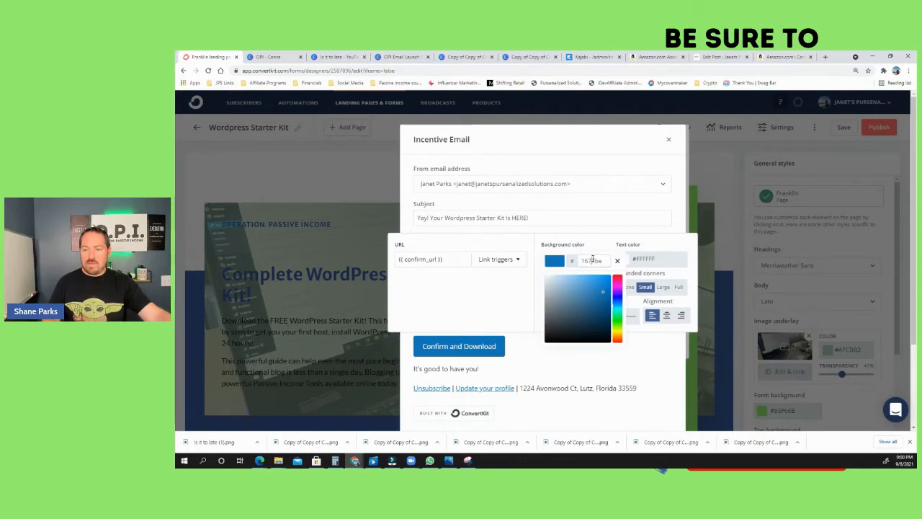
{"action": "double_click", "coordinate": [592, 260]}
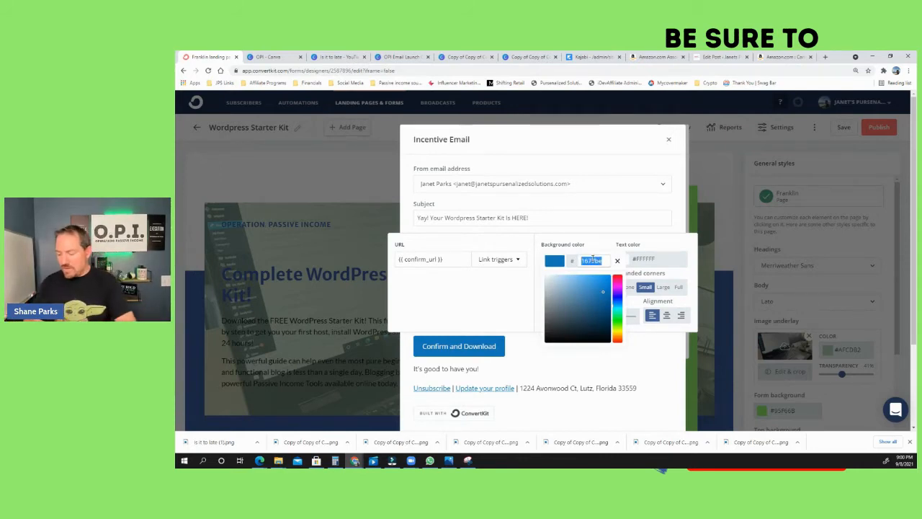
{"action": "type", "text": "95"}
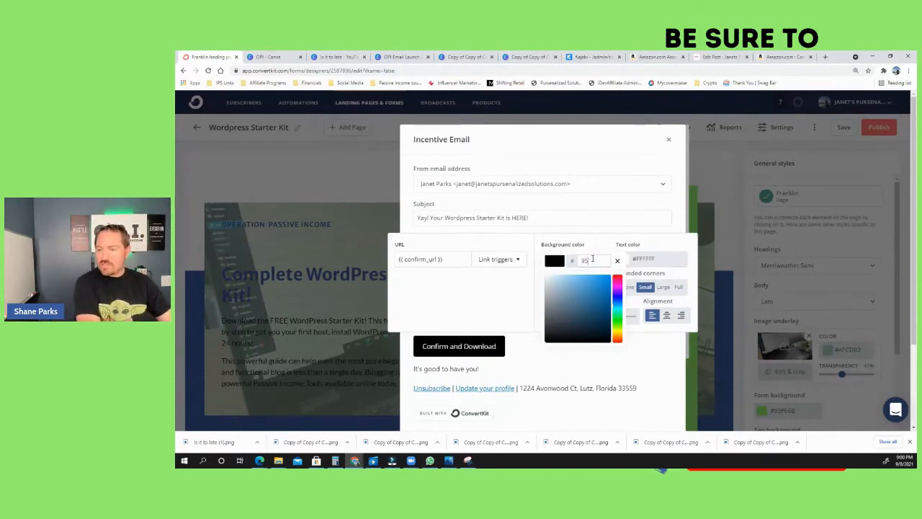
{"action": "type", "text": "f66b"}
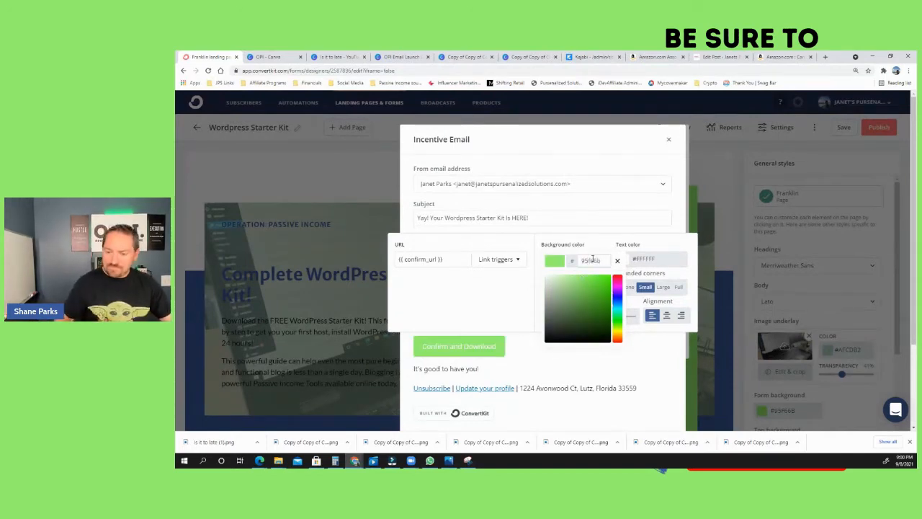
{"action": "left_click", "coordinate": [654, 258]}
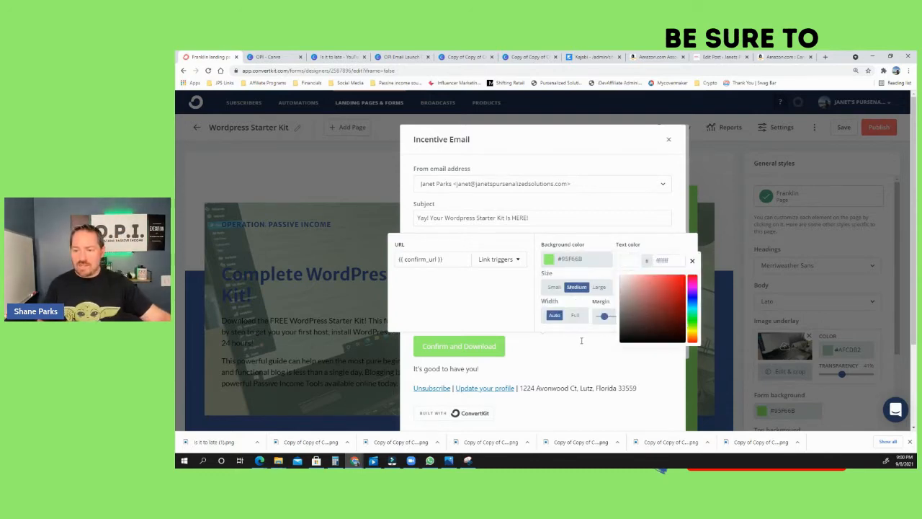
{"action": "left_click", "coordinate": [622, 343]}
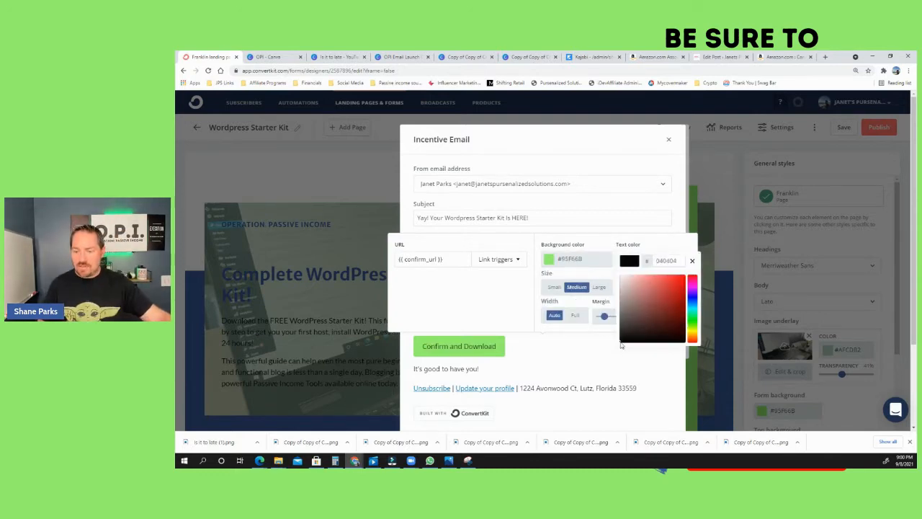
- Try the Large and Small sizes and full width on the button, returning it to Medium size and Auto width
{"action": "left_click", "coordinate": [601, 288]}
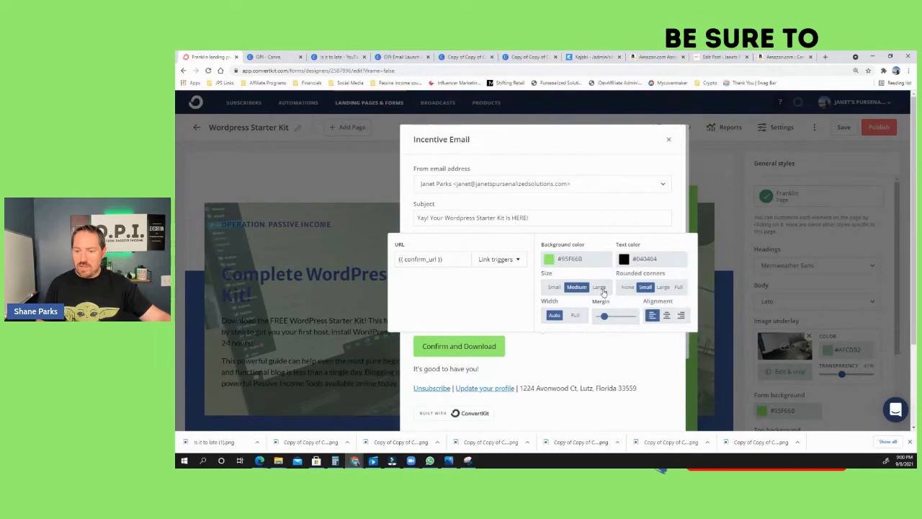
{"action": "left_click", "coordinate": [609, 339]}
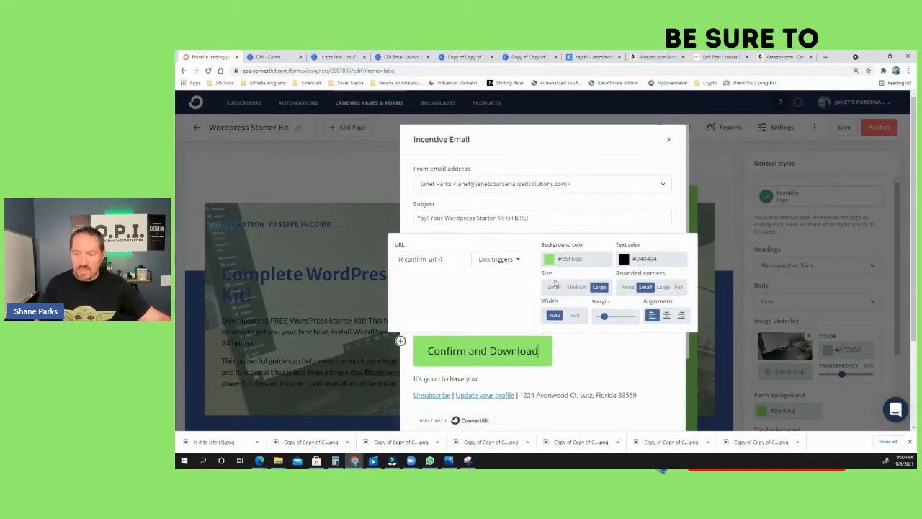
{"action": "left_click", "coordinate": [554, 286]}
{"action": "left_click", "coordinate": [568, 287]}
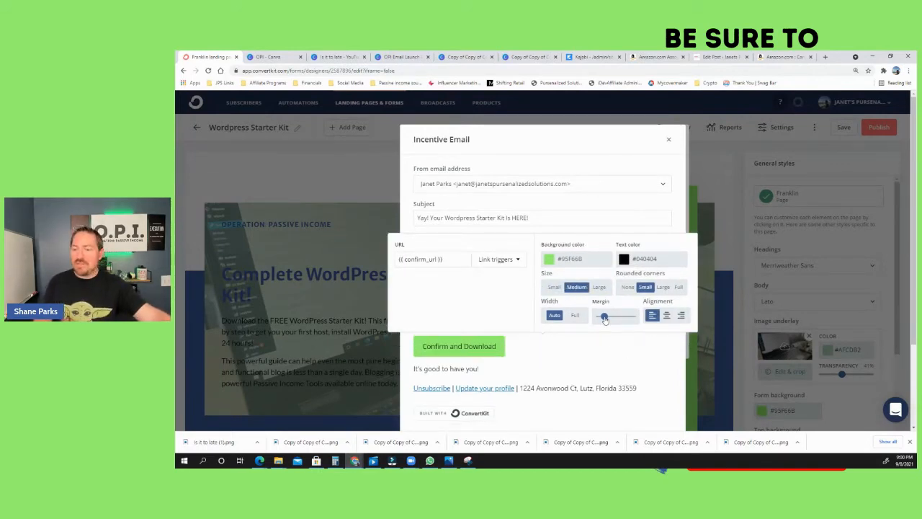
{"action": "left_click", "coordinate": [575, 315]}
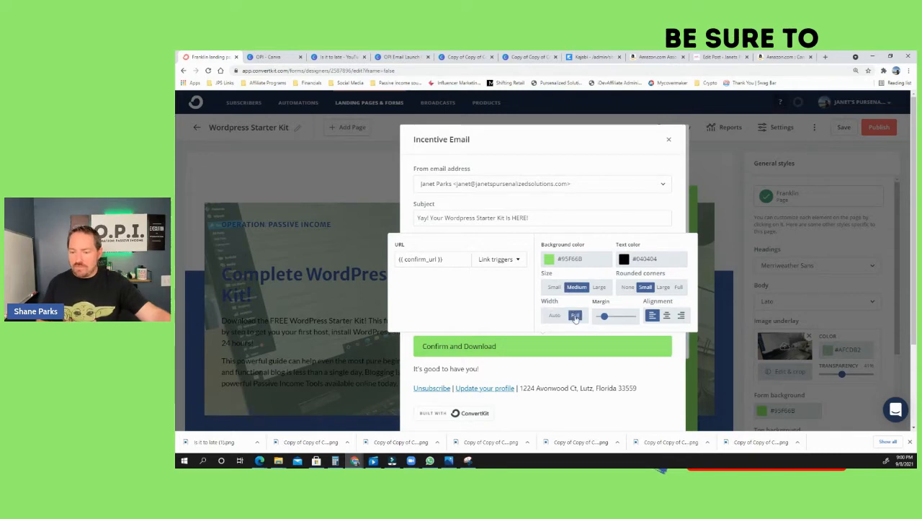
{"action": "left_click", "coordinate": [555, 316]}
{"action": "left_click", "coordinate": [589, 346]}
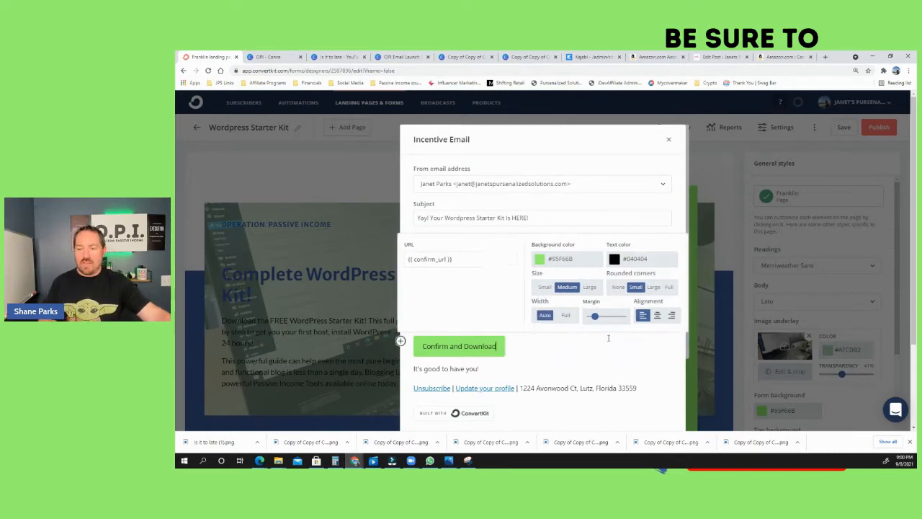
- Replace the line below the confirmation button with "Can't wait to see what you're building!"
{"action": "left_click", "coordinate": [510, 368]}
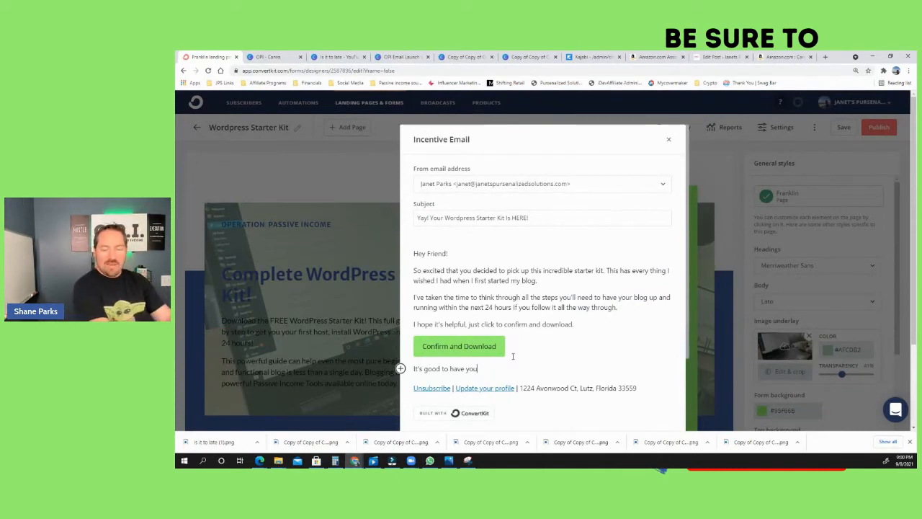
{"action": "key", "text": "BackSpace"}
{"action": "key", "text": "BackSpace"}
{"action": "key", "text": "BackSpace"}
{"action": "key", "text": "BackSpace"}
{"action": "key", "text": "BackSpace"}
{"action": "key", "text": "BackSpace"}
{"action": "key", "text": "BackSpace"}
{"action": "key", "text": "BackSpace"}
{"action": "key", "text": "BackSpace"}
{"action": "key", "text": "BackSpace"}
{"action": "key", "text": "BackSpace"}
{"action": "key", "text": "BackSpace"}
{"action": "key", "text": "BackSpace"}
{"action": "key", "text": "BackSpace"}
{"action": "key", "text": "BackSpace"}
{"action": "key", "text": "BackSpace"}
{"action": "key", "text": "BackSpace"}
{"action": "key", "text": "BackSpace"}
{"action": "key", "text": "BackSpace"}
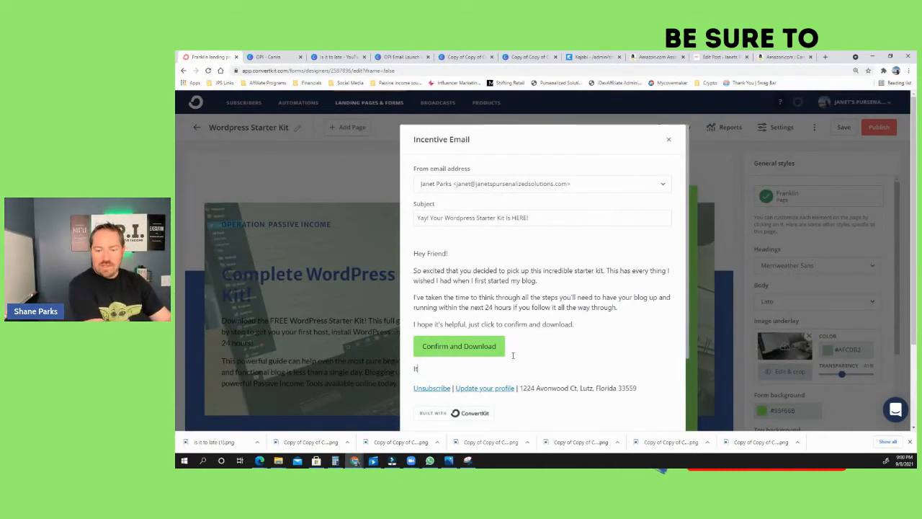
{"action": "type", "text": "Cam't"}
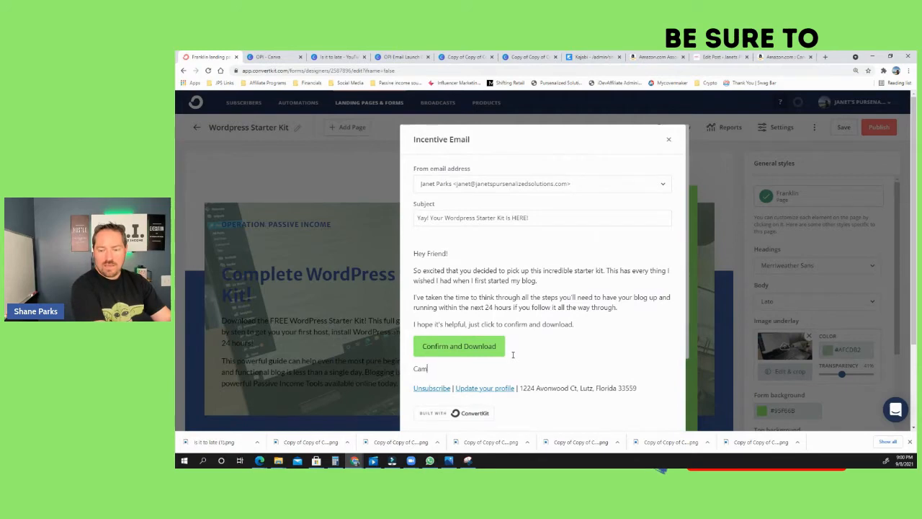
{"action": "key", "text": "BackSpace"}
{"action": "type", "text": "n't wait t"}
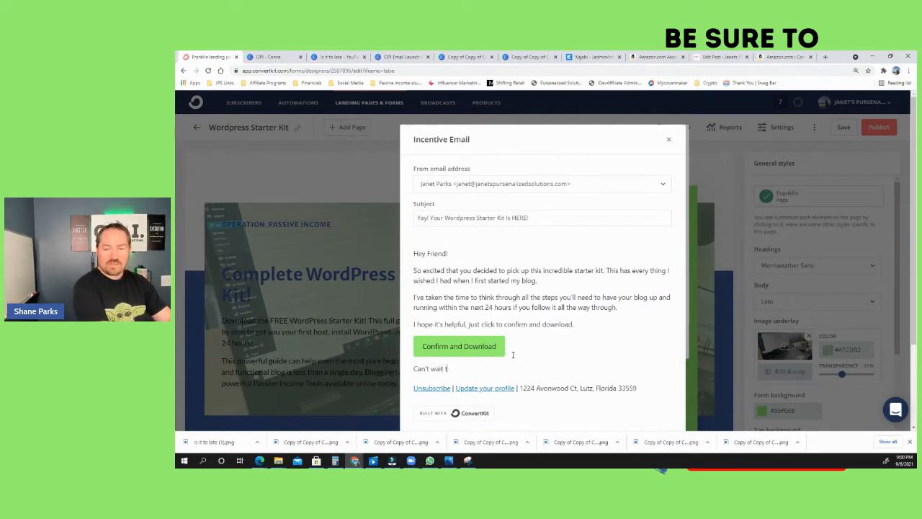
{"action": "type", "text": "o see what you're"}
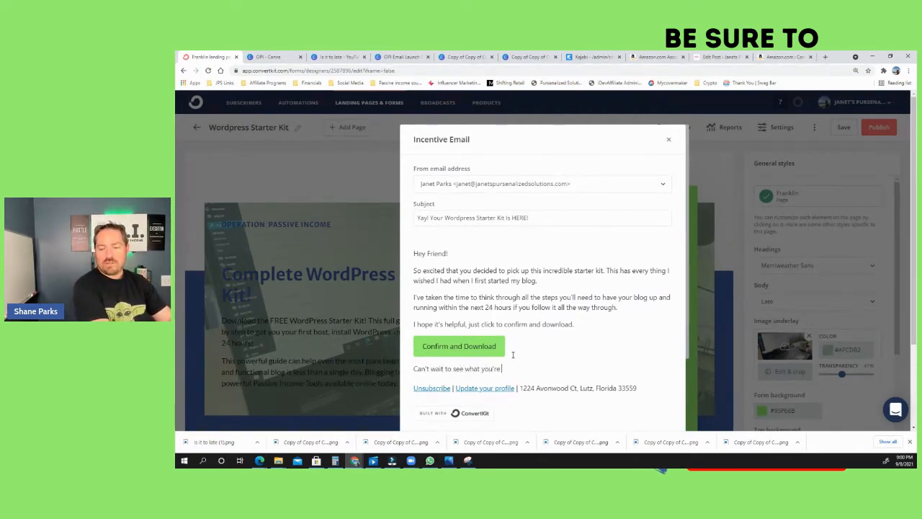
{"action": "type", "text": " building!"}
- Add the sign-off "Talk soon" and the sender's first name, remove the extra blank line, and save the incentive email
{"action": "key", "text": "Return"}
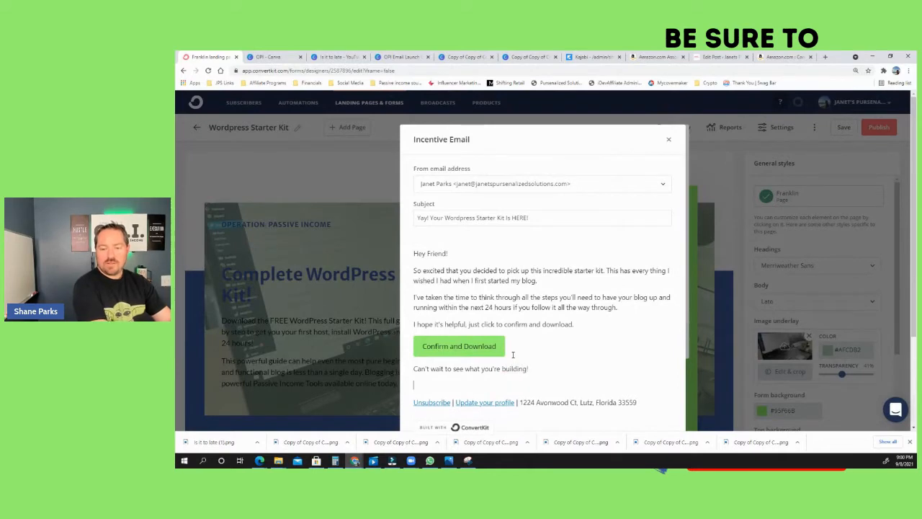
{"action": "type", "text": "Talk soon"}
{"action": "key", "text": "Return"}
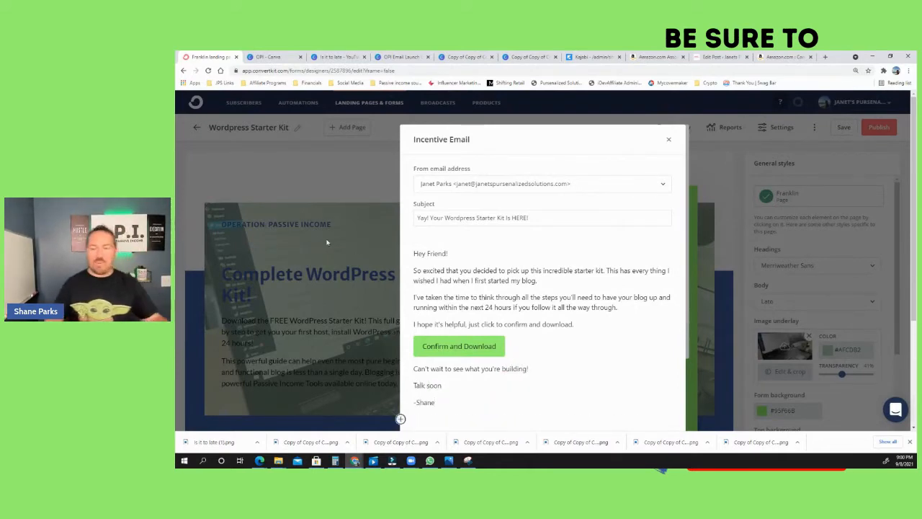
{"action": "scroll", "coordinate": [533, 220], "scroll_direction": "down", "scroll_amount": 3}
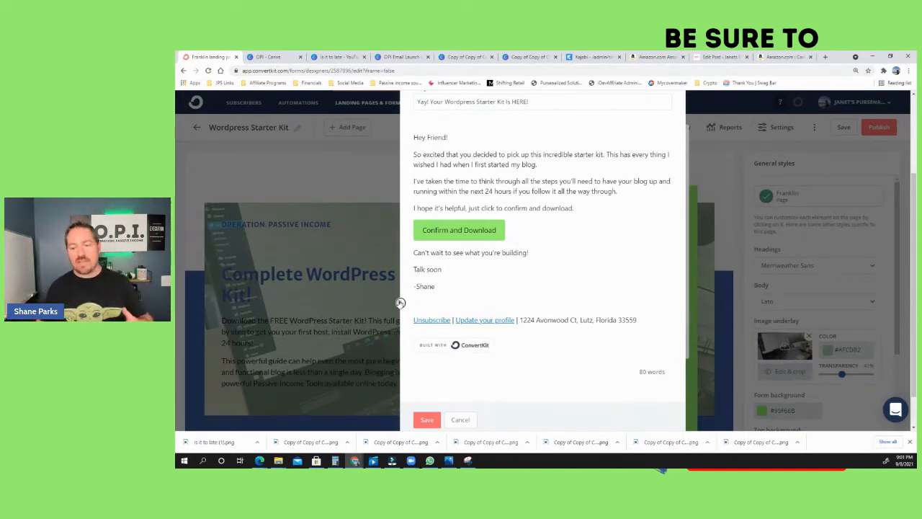
{"action": "key", "text": "BackSpace"}
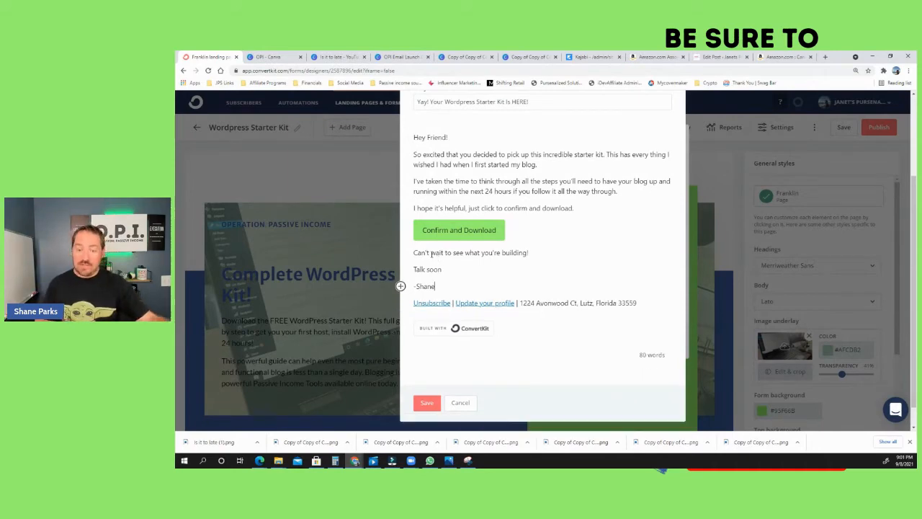
{"action": "left_click", "coordinate": [426, 404]}
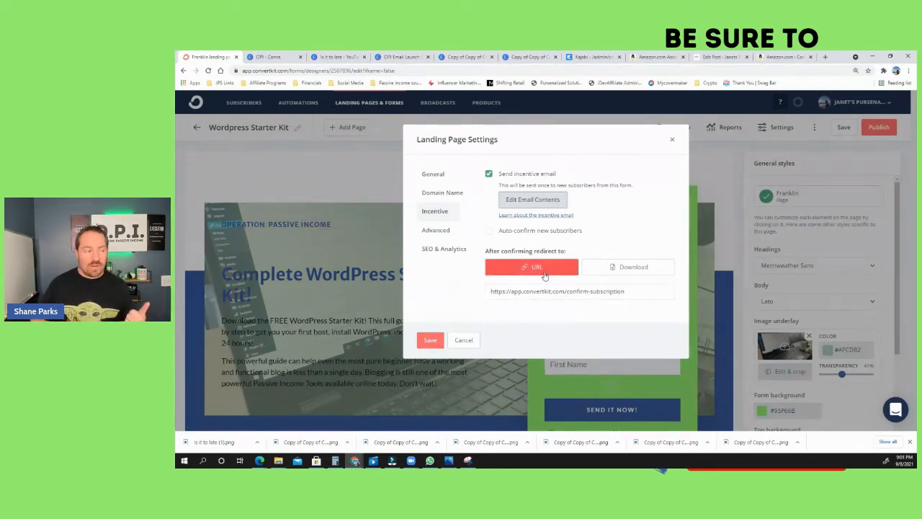
- Set the after-confirmation redirect to a download, using the _OPI Email Launch Checklist file from Desktop > OPI Assets > Freebies
{"action": "left_click", "coordinate": [617, 275]}
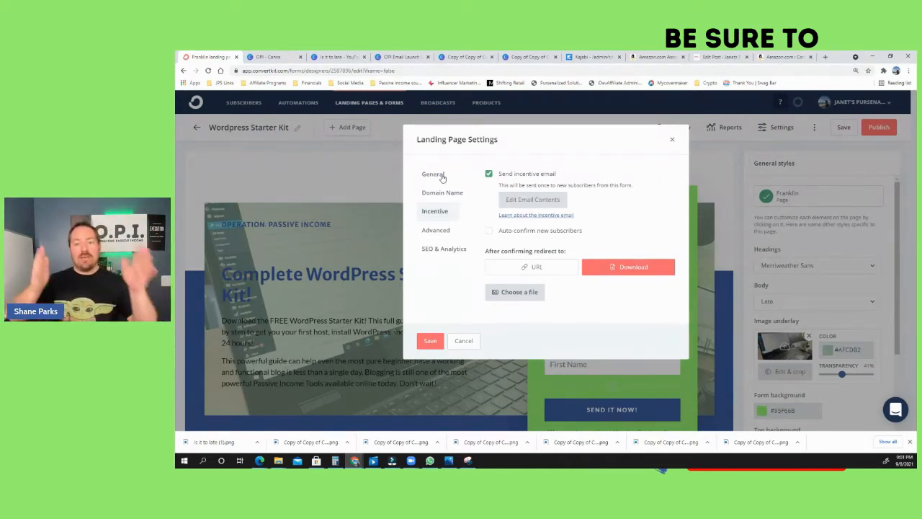
{"action": "left_click", "coordinate": [515, 294]}
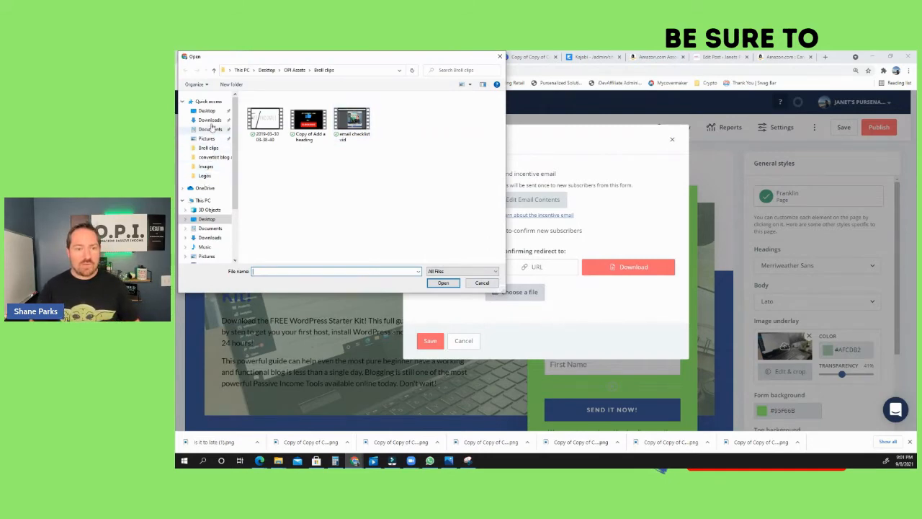
{"action": "left_click", "coordinate": [206, 110]}
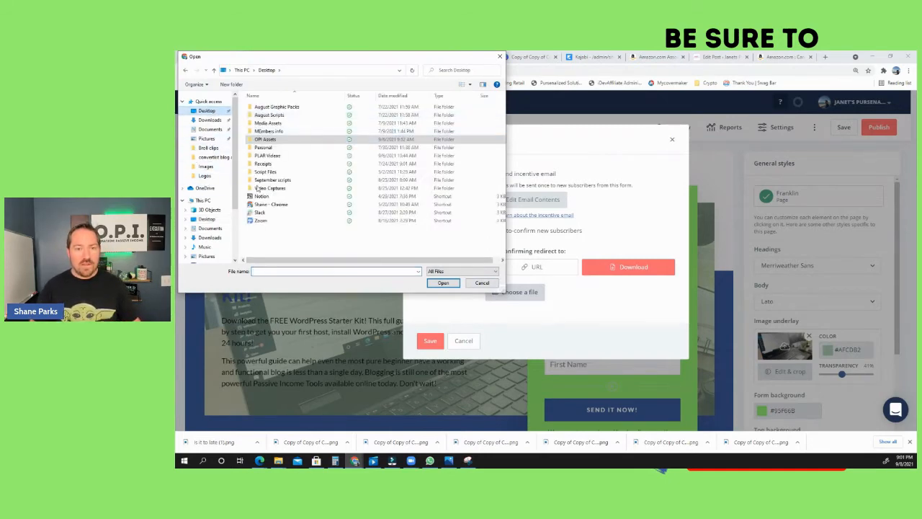
{"action": "double_click", "coordinate": [278, 139]}
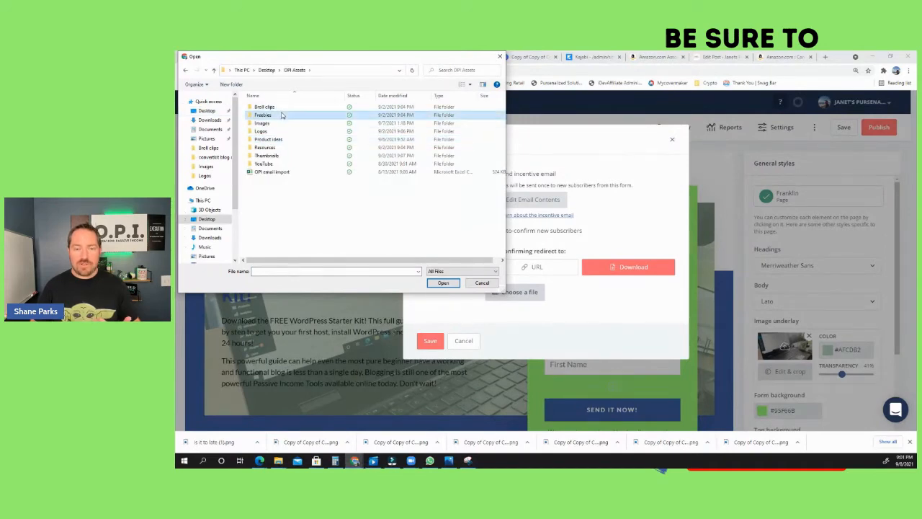
{"action": "double_click", "coordinate": [281, 115]}
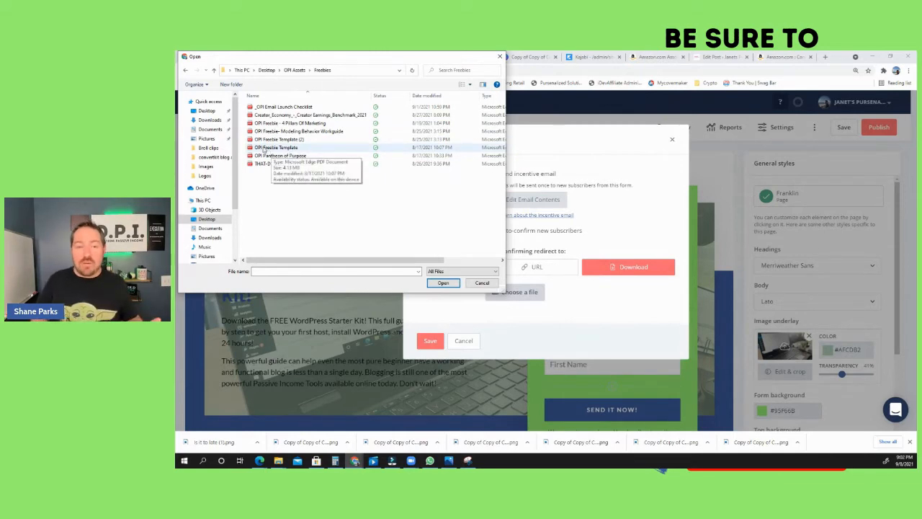
{"action": "double_click", "coordinate": [279, 108]}
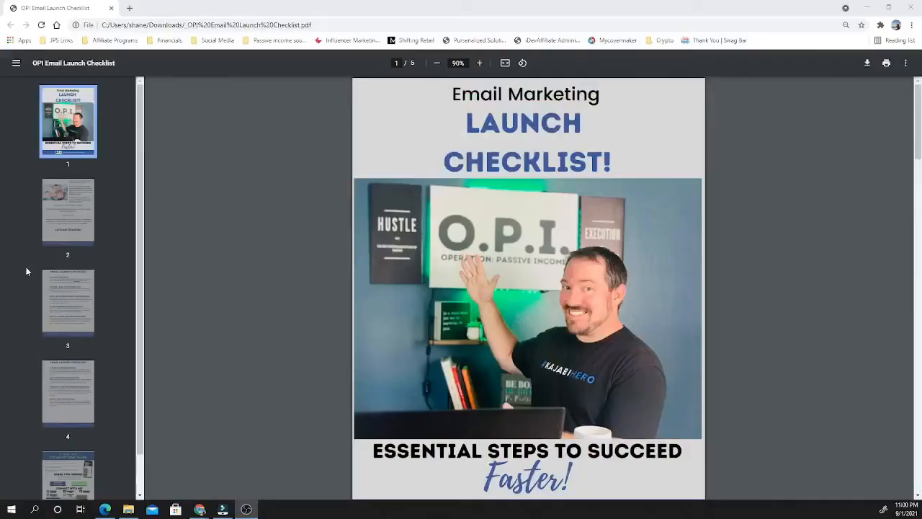
- Look through the pages of the OPI Email Launch Checklist PDF
{"action": "scroll", "coordinate": [129, 243], "scroll_direction": "down", "scroll_amount": 1}
{"action": "scroll", "coordinate": [170, 239], "scroll_direction": "down", "scroll_amount": 1}
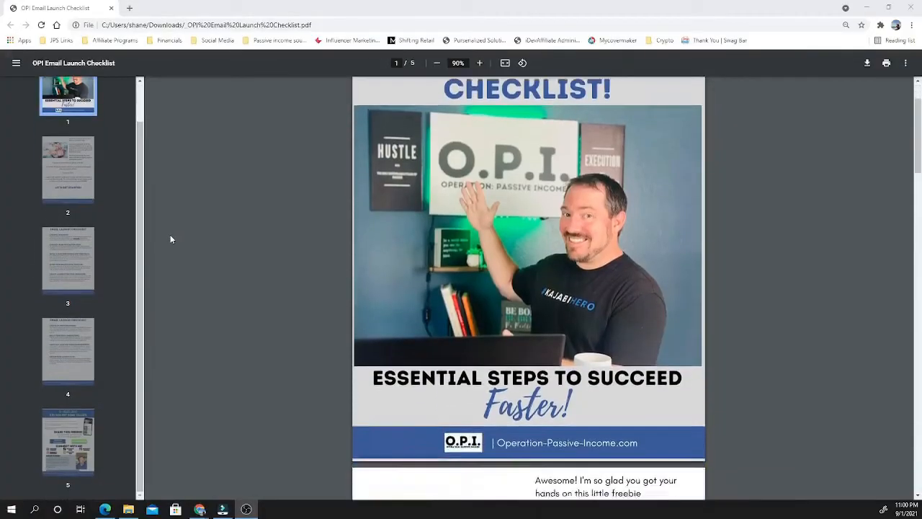
{"action": "scroll", "coordinate": [170, 239], "scroll_direction": "down", "scroll_amount": 12}
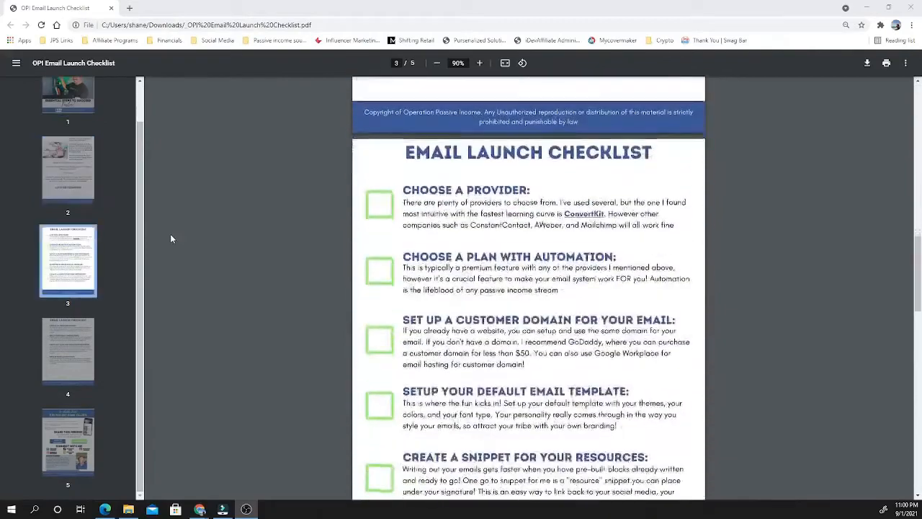
{"action": "scroll", "coordinate": [171, 239], "scroll_direction": "down", "scroll_amount": 10}
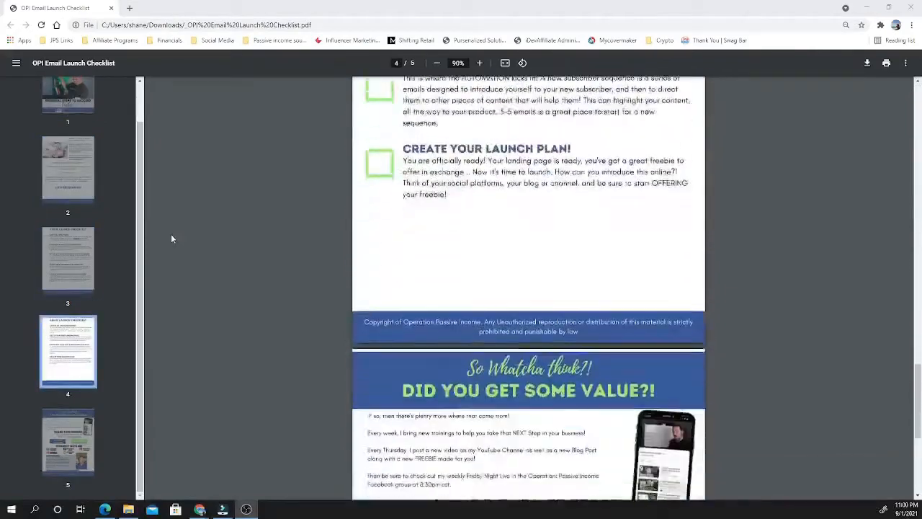
{"action": "scroll", "coordinate": [171, 239], "scroll_direction": "down", "scroll_amount": 4}
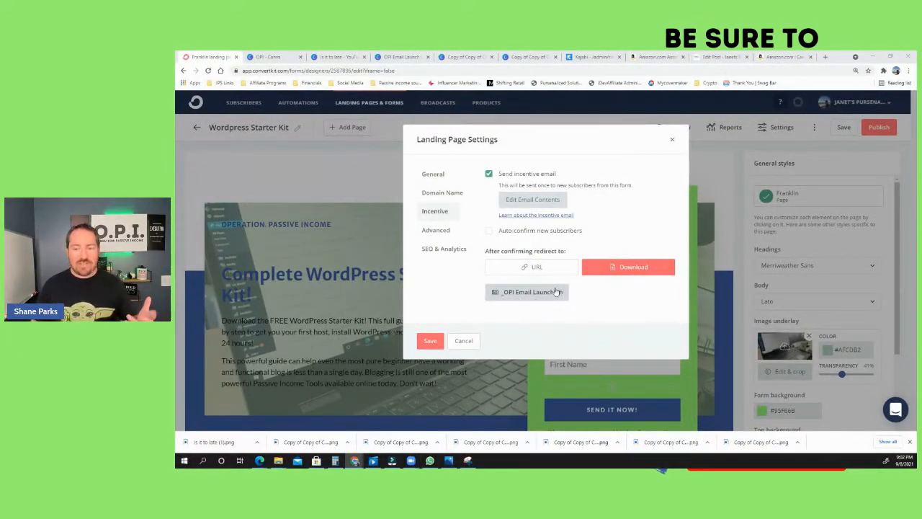
- Check the advanced settings, then copy the page headline "Complete WordPress Starter Kit!" into the SEO title
{"action": "left_click", "coordinate": [437, 231]}
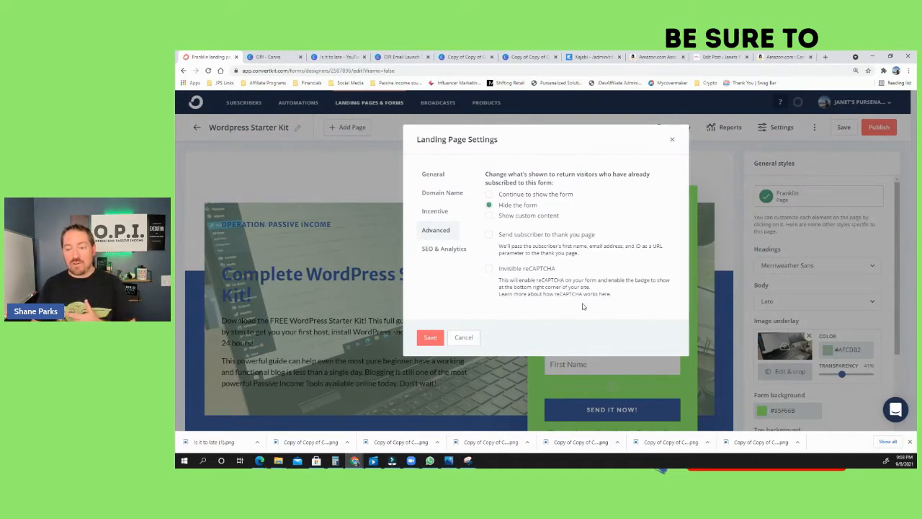
{"action": "left_click", "coordinate": [436, 250]}
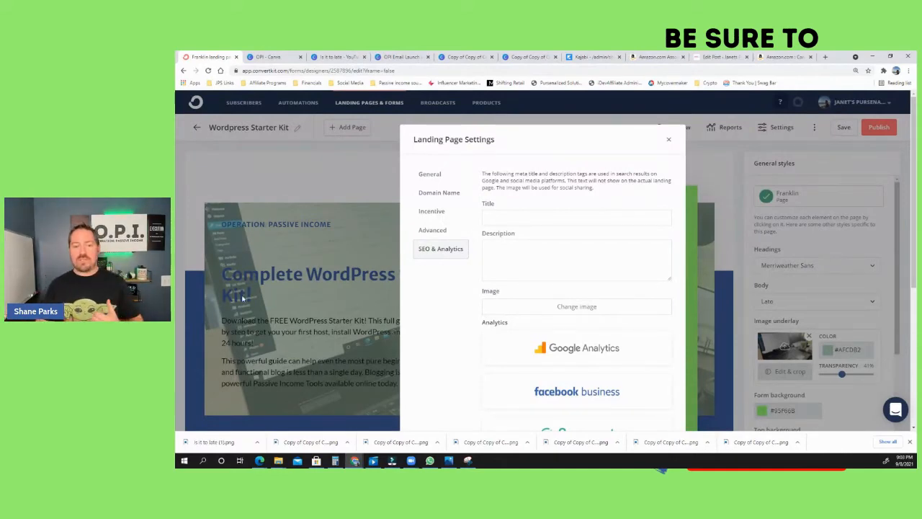
{"action": "left_click", "coordinate": [230, 270]}
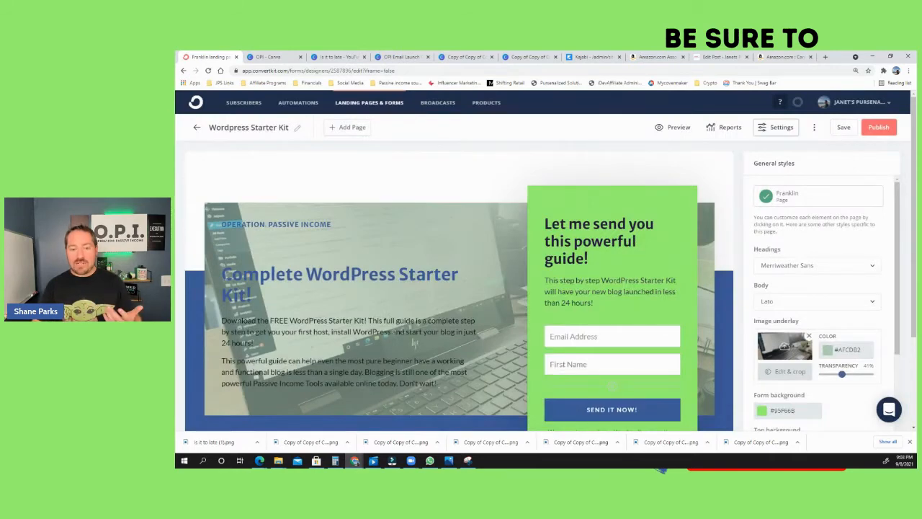
{"action": "triple_click", "coordinate": [249, 294]}
{"action": "key", "text": "ctrl+c"}
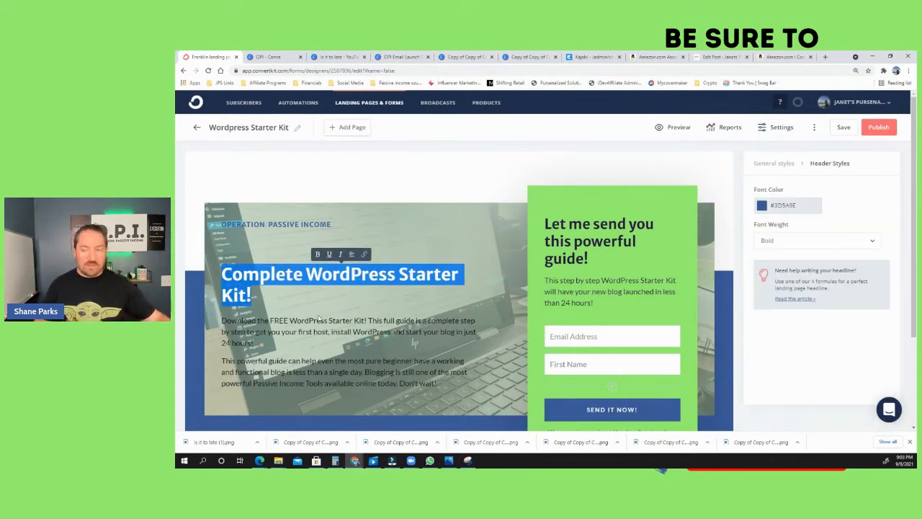
{"action": "left_click", "coordinate": [778, 128]}
{"action": "left_click", "coordinate": [502, 215]}
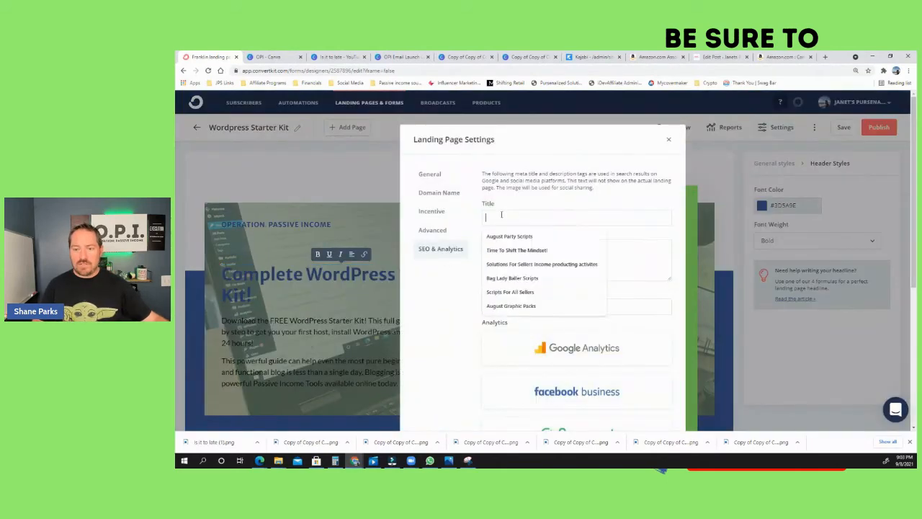
{"action": "key", "text": "ctrl+v"}
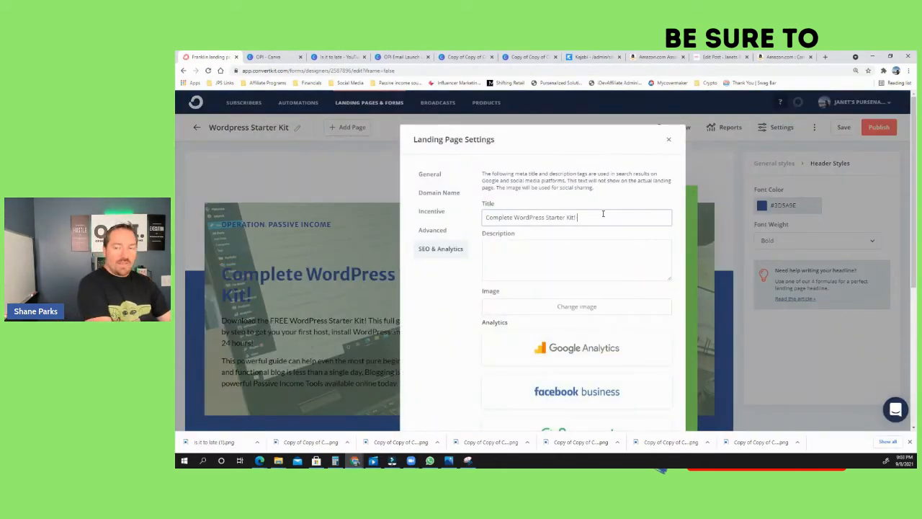
- Append "- Operation Passive Income" to the SEO title and save the landing page settings
{"action": "type", "text": "- Operation"}
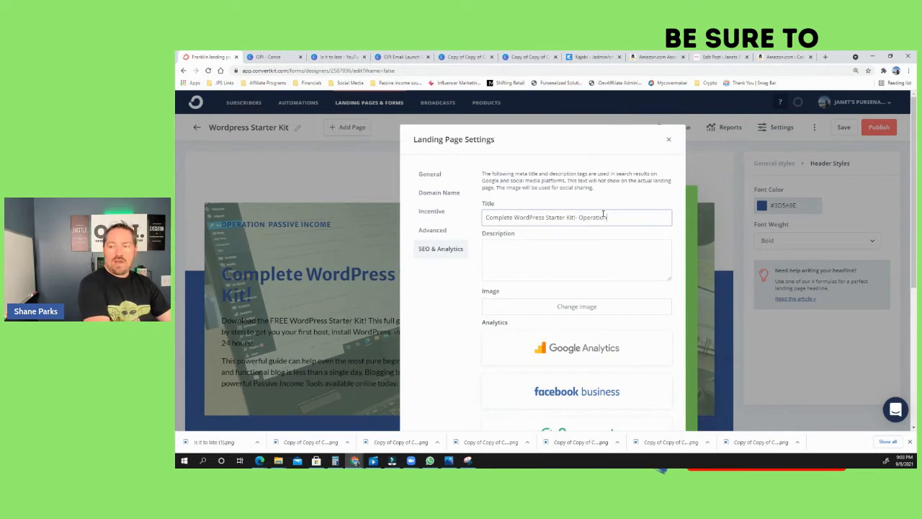
{"action": "type", "text": " Pas"}
{"action": "key", "text": "BackSpace"}
{"action": "type", "text": "Passive Income"}
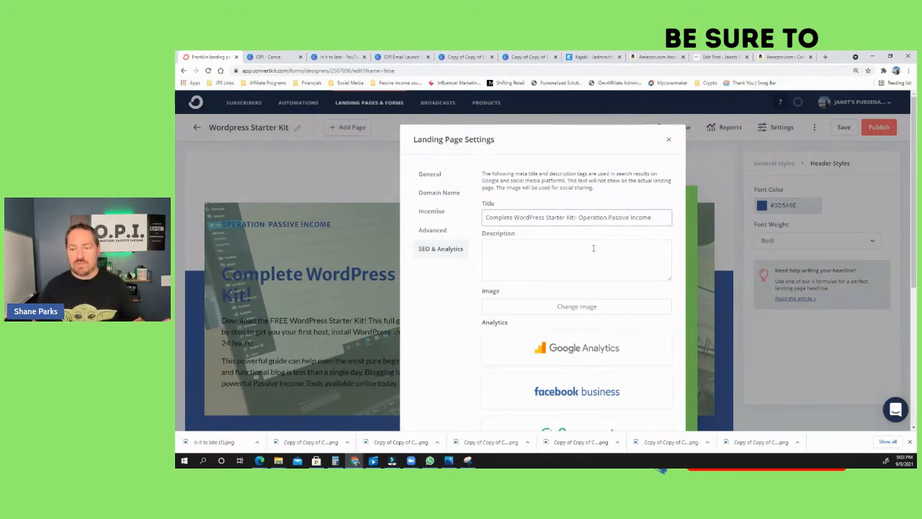
{"action": "scroll", "coordinate": [594, 247], "scroll_direction": "down", "scroll_amount": 4}
{"action": "left_click", "coordinate": [428, 377]}
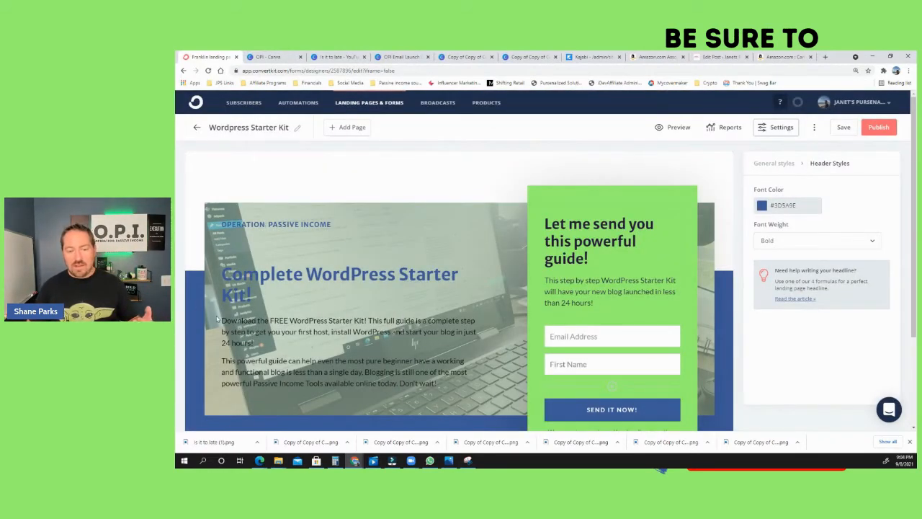
- Copy the page's first paragraph, beginning "Download the FREE WordPress Starter Kit!", into the SEO description
{"action": "left_click_drag", "start_coordinate": [222, 320], "coordinate": [257, 344]}
{"action": "key", "text": "ctrl+c"}
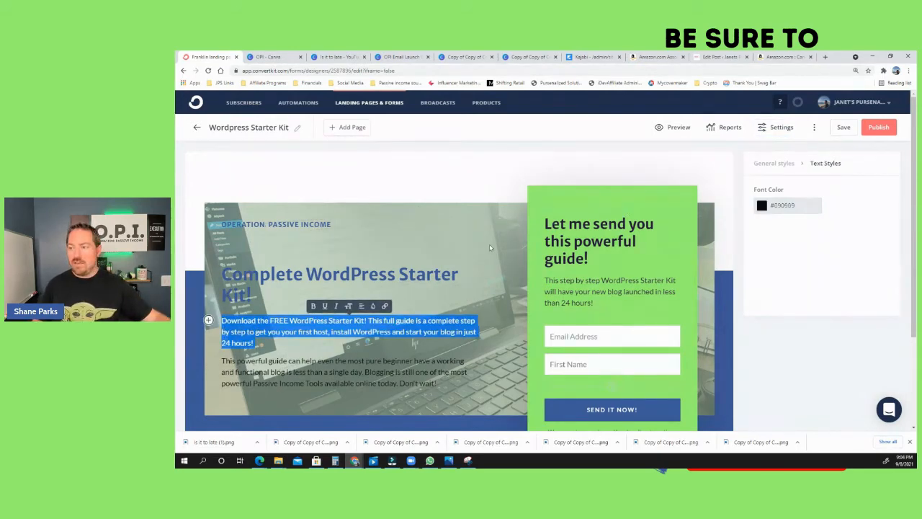
{"action": "left_click", "coordinate": [776, 127]}
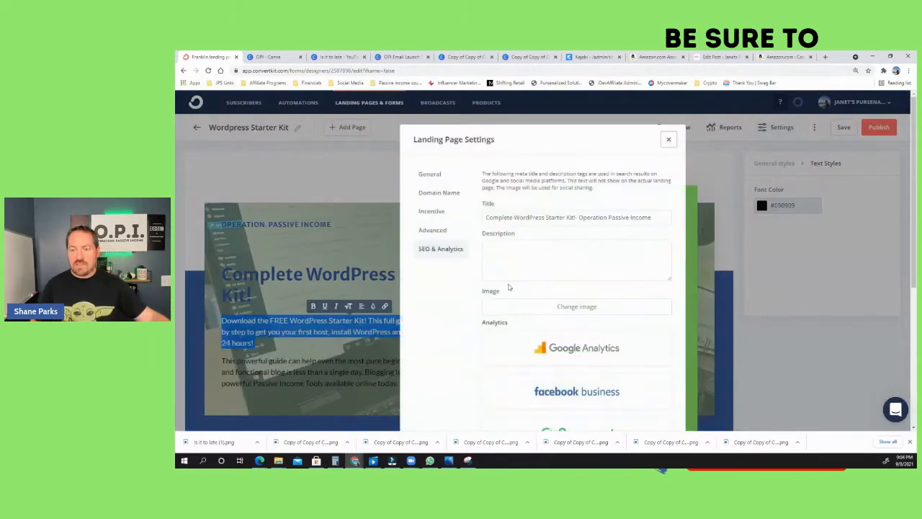
{"action": "left_click", "coordinate": [522, 255]}
{"action": "key", "text": "ctrl+v"}
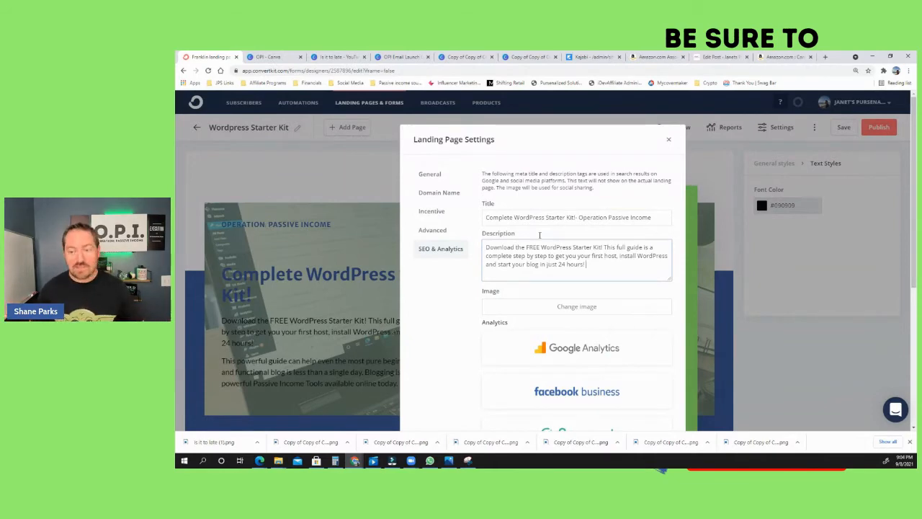
- Set the social sharing image to the laptop photo from the recent uploads
{"action": "left_click", "coordinate": [572, 307]}
{"action": "scroll", "coordinate": [362, 289], "scroll_direction": "down", "scroll_amount": 2}
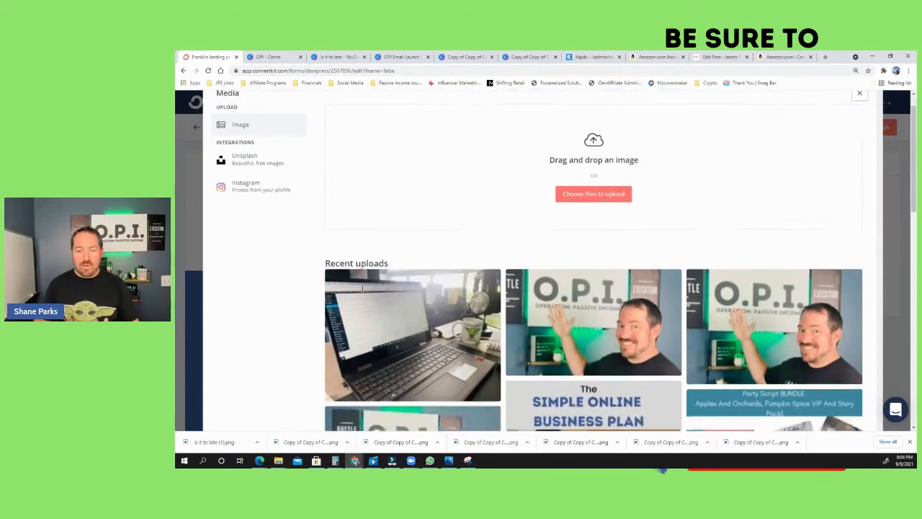
{"action": "scroll", "coordinate": [363, 289], "scroll_direction": "down", "scroll_amount": 1}
{"action": "left_click", "coordinate": [497, 345]}
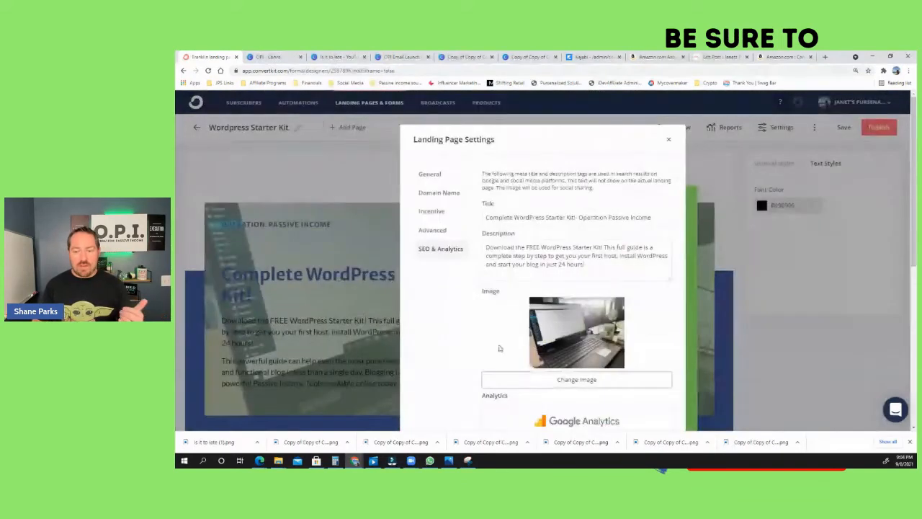
{"action": "scroll", "coordinate": [577, 326], "scroll_direction": "down", "scroll_amount": 1}
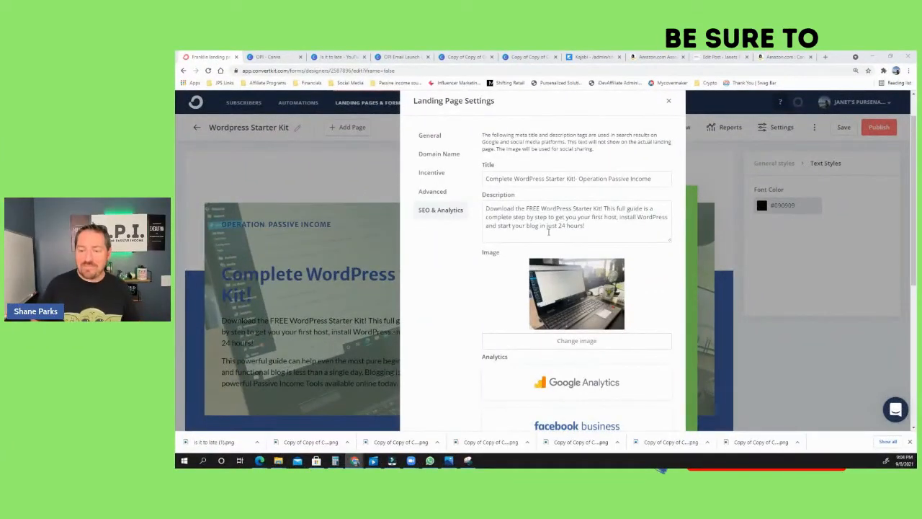
- Review the available analytics integrations, then save the landing page settings with the SEO details
{"action": "scroll", "coordinate": [644, 252], "scroll_direction": "down", "scroll_amount": 2}
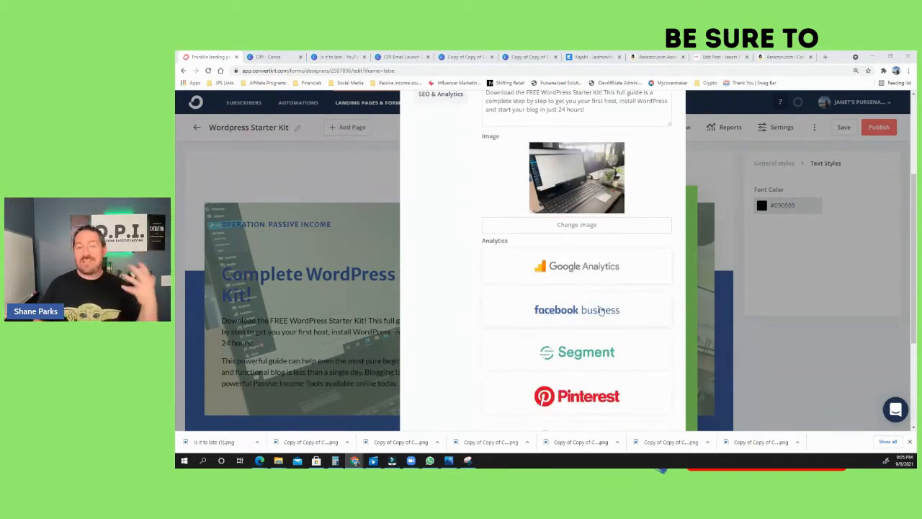
{"action": "scroll", "coordinate": [601, 311], "scroll_direction": "down", "scroll_amount": 2}
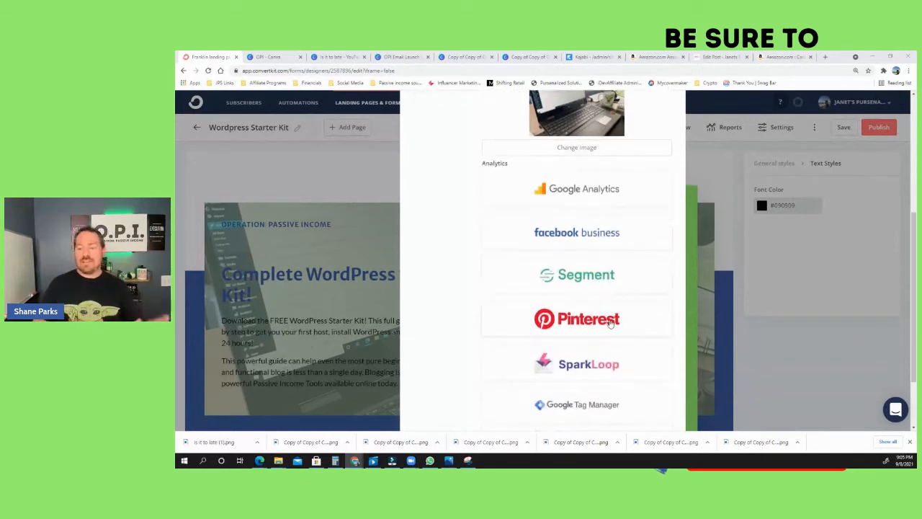
{"action": "scroll", "coordinate": [609, 325], "scroll_direction": "down", "scroll_amount": 1}
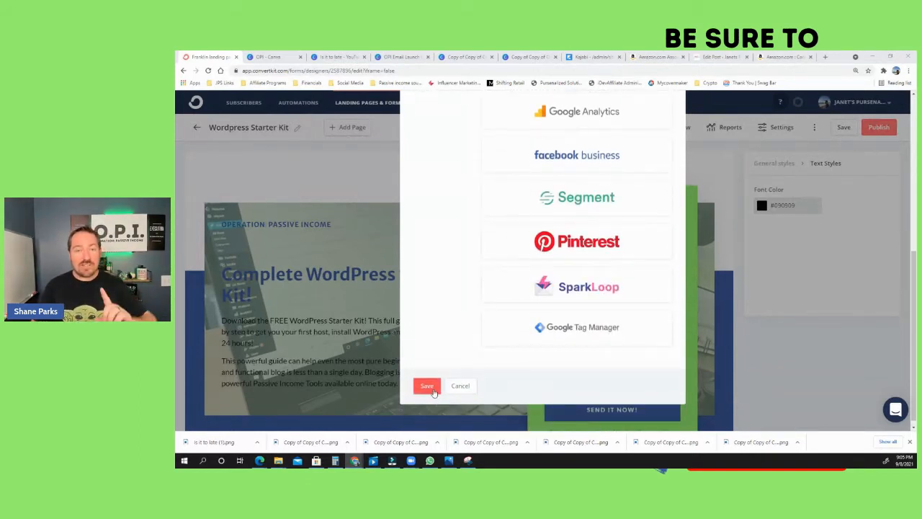
{"action": "left_click", "coordinate": [429, 388]}
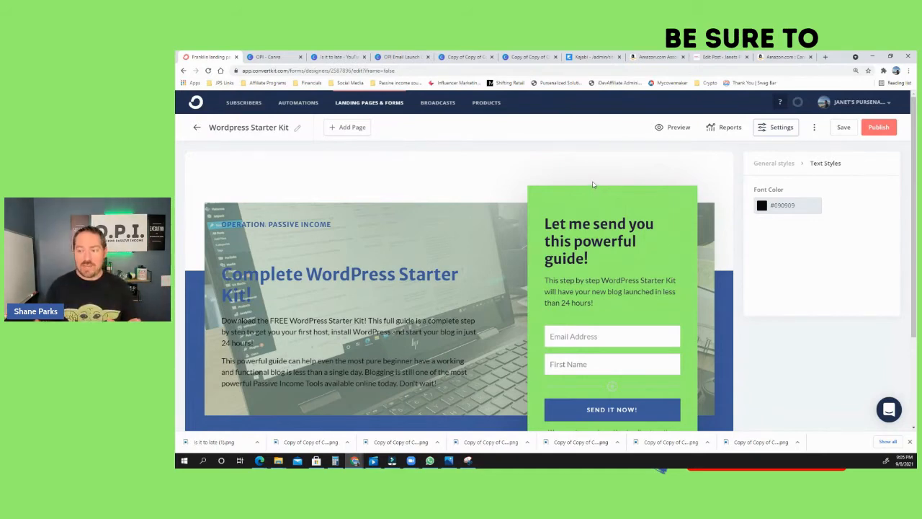
- Publish the landing page and open its copied share URL in a new browser tab
{"action": "scroll", "coordinate": [611, 209], "scroll_direction": "down", "scroll_amount": 2}
{"action": "scroll", "coordinate": [785, 141], "scroll_direction": "up", "scroll_amount": 2}
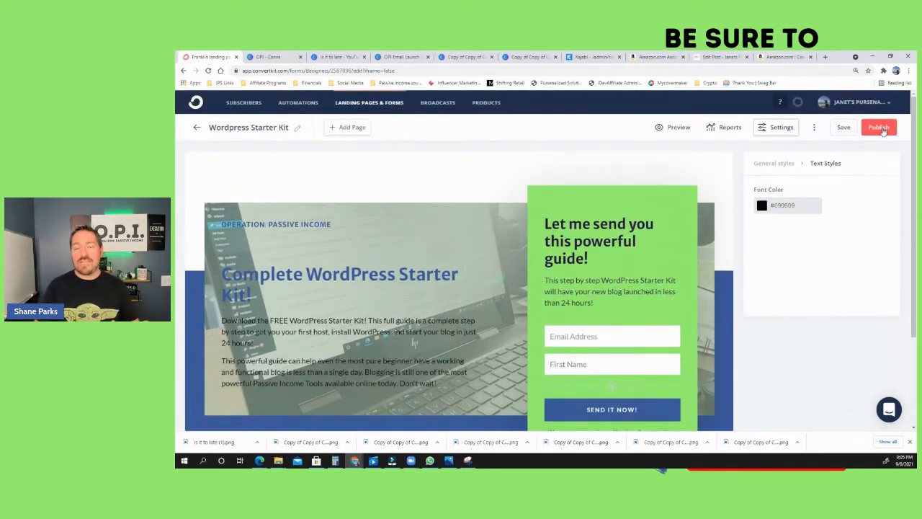
{"action": "left_click", "coordinate": [880, 128]}
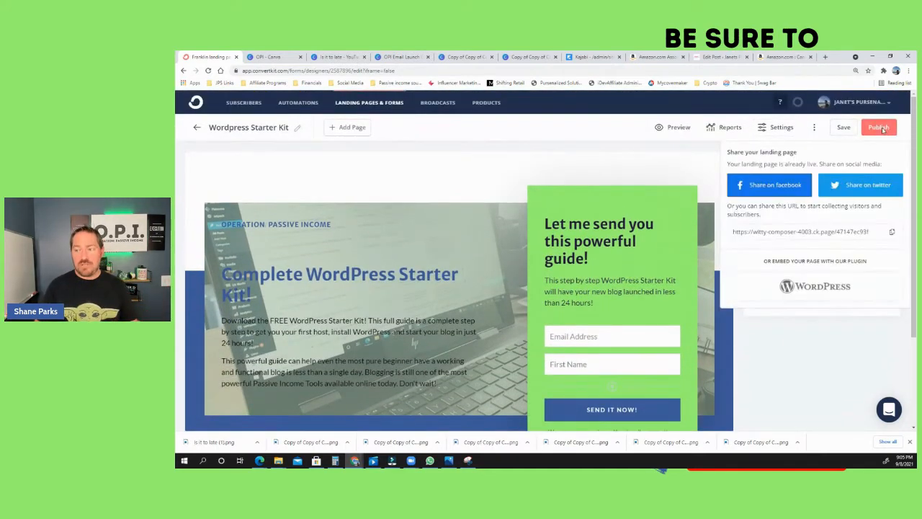
{"action": "left_click", "coordinate": [891, 234]}
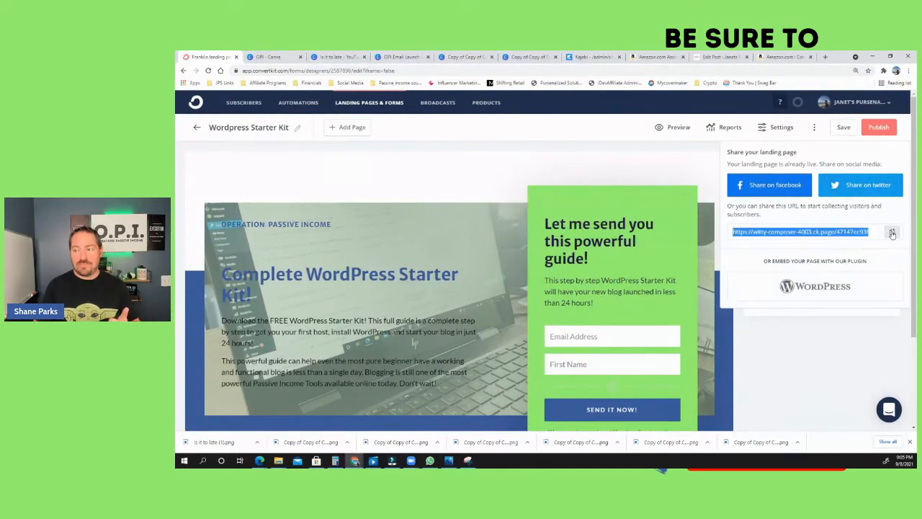
{"action": "left_click", "coordinate": [825, 56]}
{"action": "left_click", "coordinate": [817, 70]}
{"action": "key", "text": "ctrl+v"}
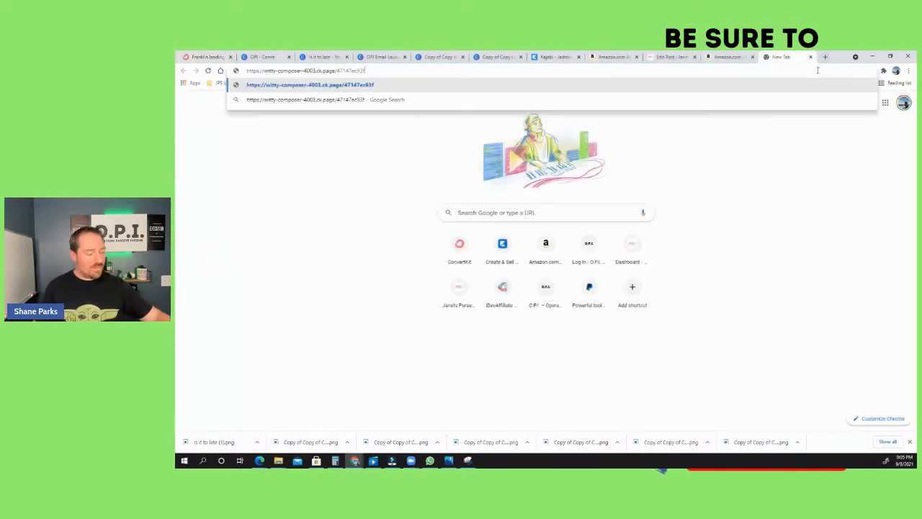
{"action": "key", "text": "Return"}
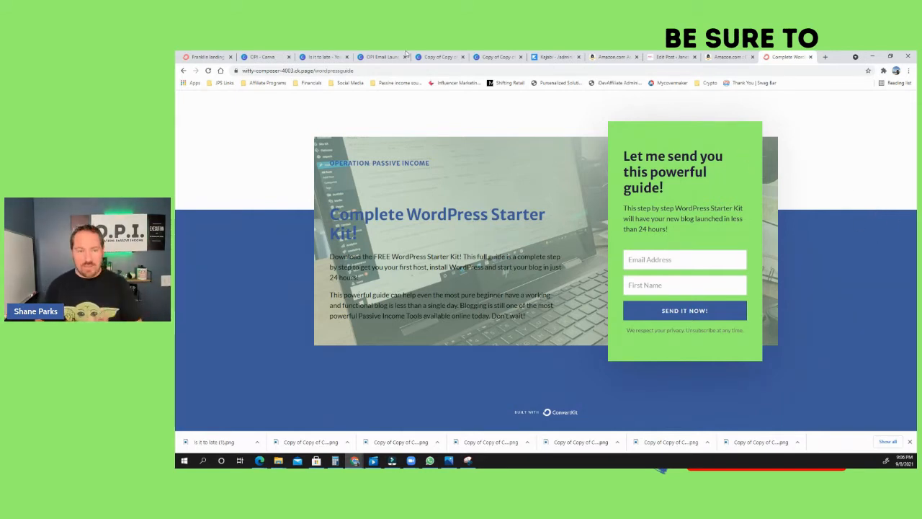
- Return to ConvertKit and look through the existing visual automations
{"action": "left_click", "coordinate": [207, 57]}
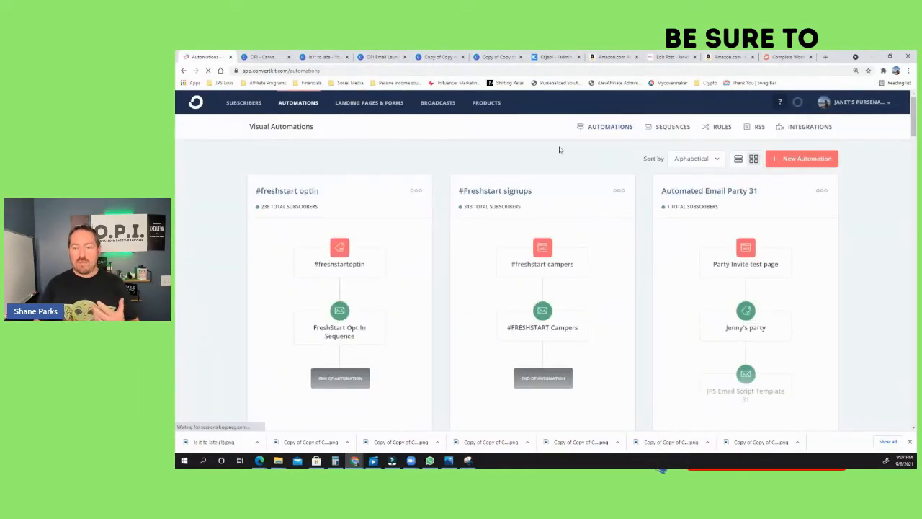
{"action": "scroll", "coordinate": [705, 250], "scroll_direction": "down", "scroll_amount": 2}
{"action": "scroll", "coordinate": [705, 250], "scroll_direction": "down", "scroll_amount": 10}
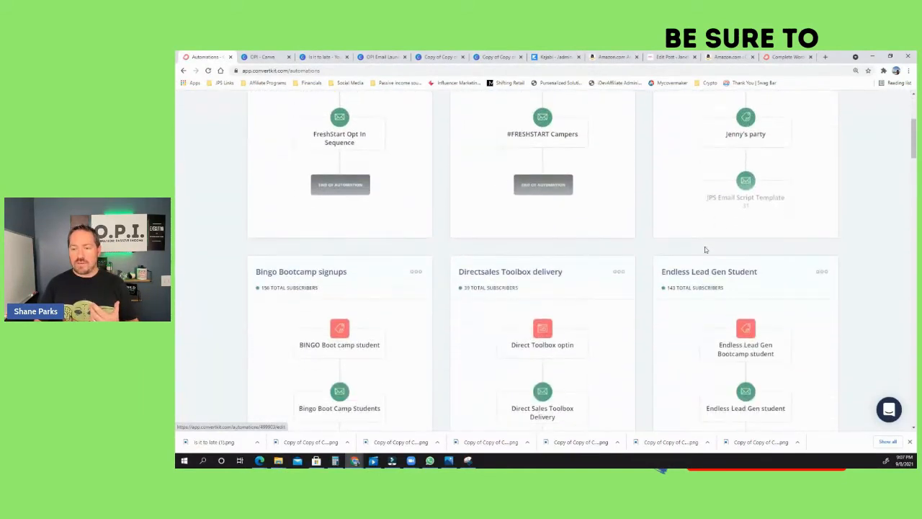
{"action": "scroll", "coordinate": [709, 252], "scroll_direction": "down", "scroll_amount": 5}
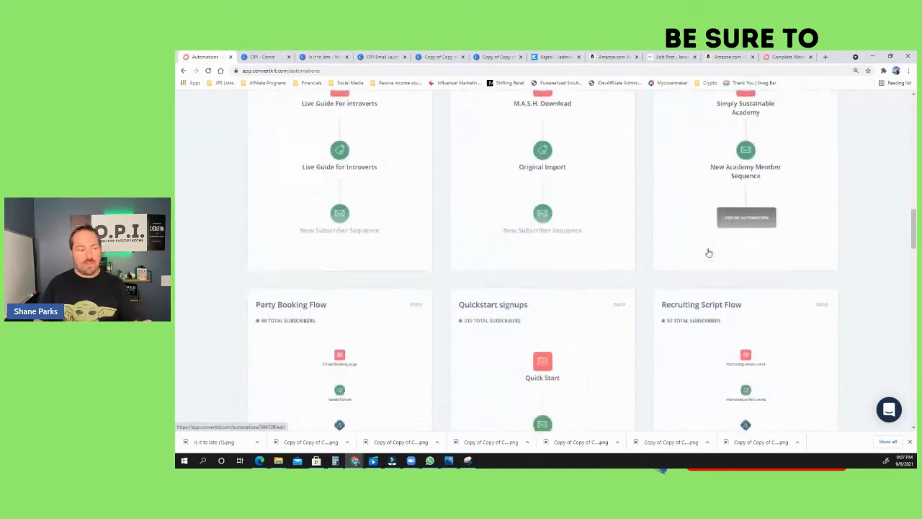
{"action": "scroll", "coordinate": [708, 252], "scroll_direction": "up", "scroll_amount": 6}
{"action": "scroll", "coordinate": [714, 216], "scroll_direction": "up", "scroll_amount": 10}
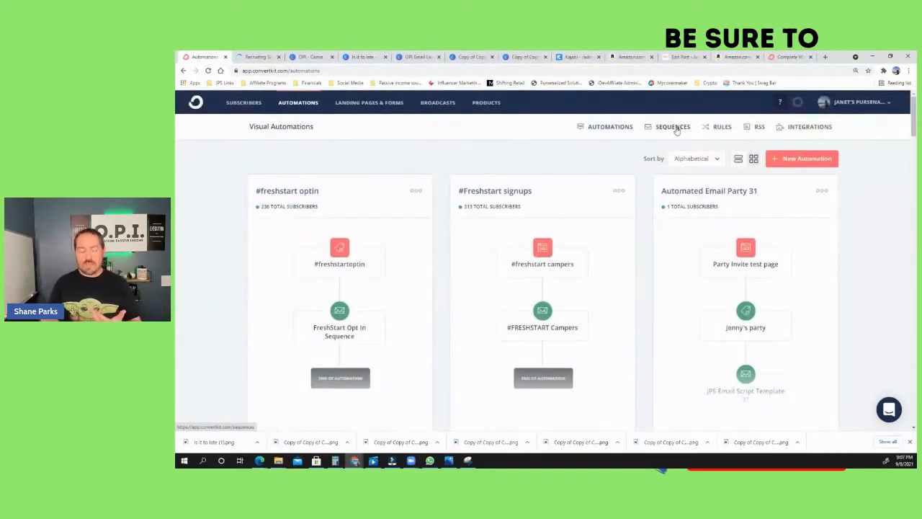
- Open the sequences list and examine the New Subscriber Sequence's length and its open and click rates
{"action": "left_click", "coordinate": [669, 128]}
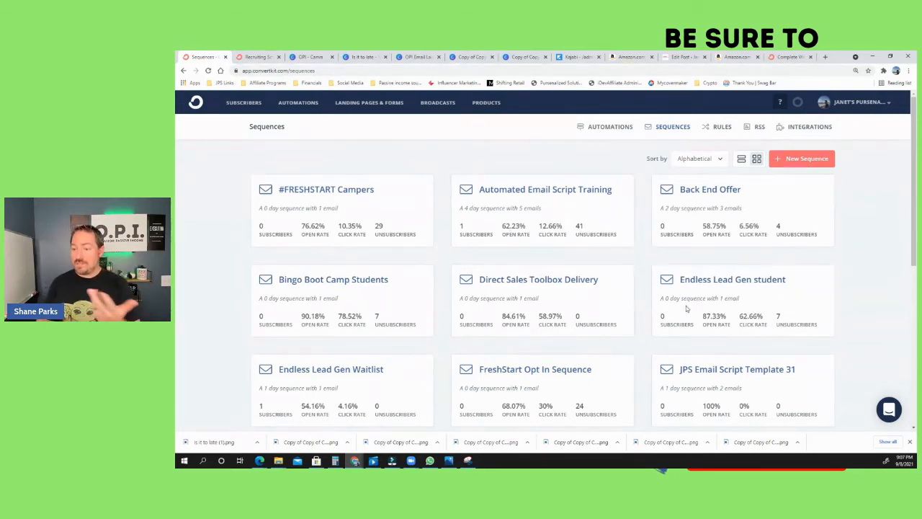
{"action": "scroll", "coordinate": [742, 300], "scroll_direction": "down", "scroll_amount": 4}
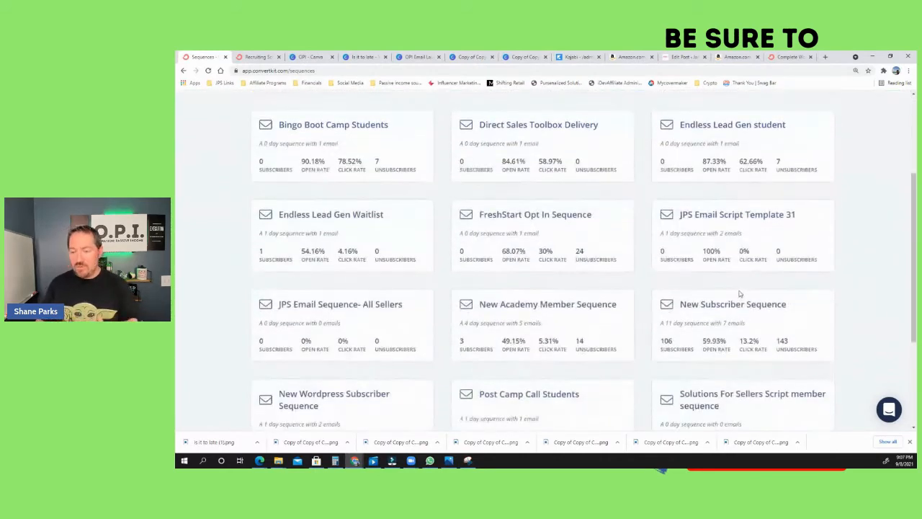
{"action": "scroll", "coordinate": [738, 294], "scroll_direction": "down", "scroll_amount": 1}
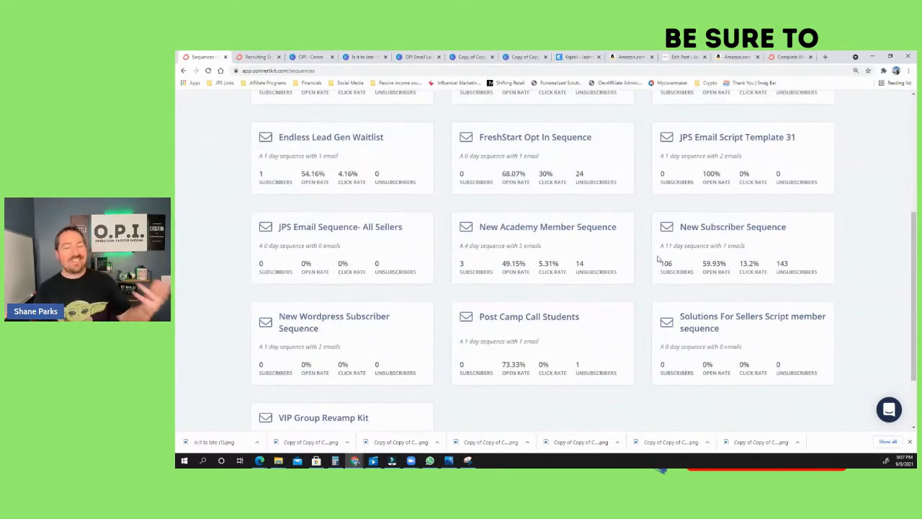
{"action": "left_click_drag", "start_coordinate": [660, 249], "coordinate": [756, 251]}
{"action": "left_click_drag", "start_coordinate": [703, 263], "coordinate": [768, 267]}
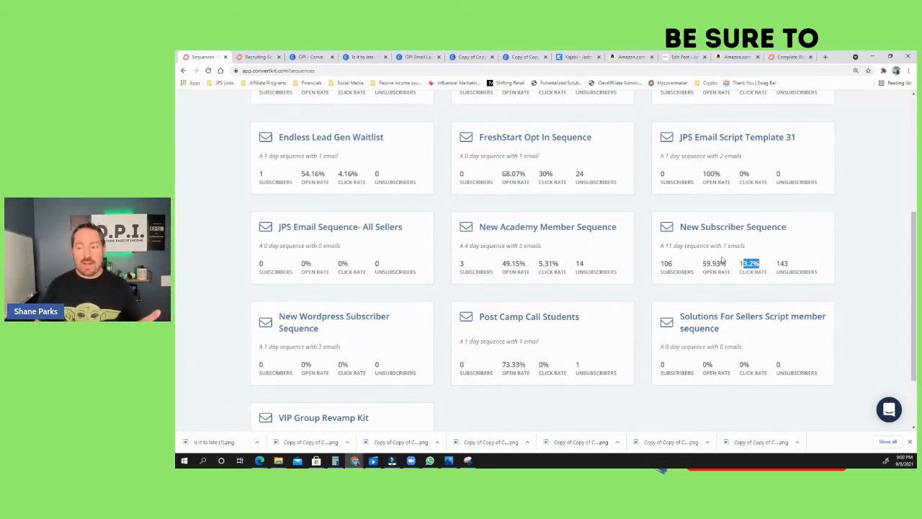
{"action": "scroll", "coordinate": [720, 266], "scroll_direction": "up", "scroll_amount": 2}
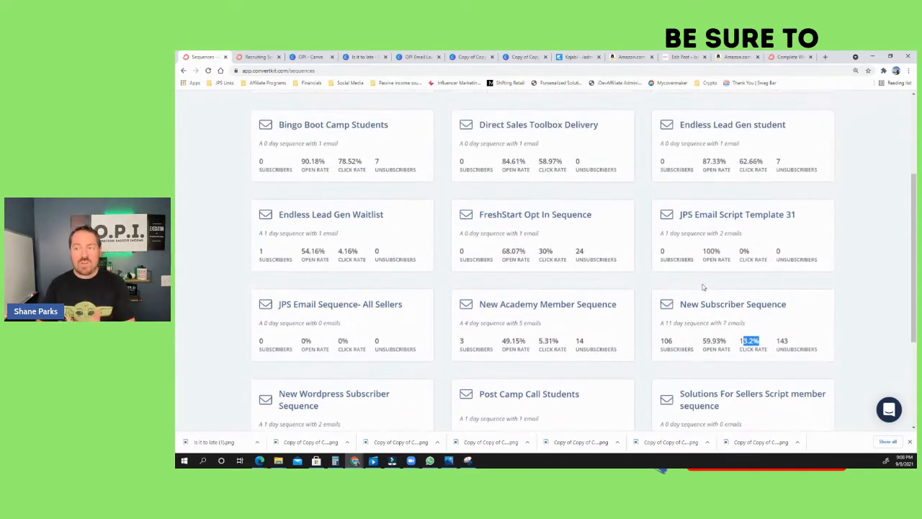
{"action": "scroll", "coordinate": [704, 287], "scroll_direction": "up", "scroll_amount": 4}
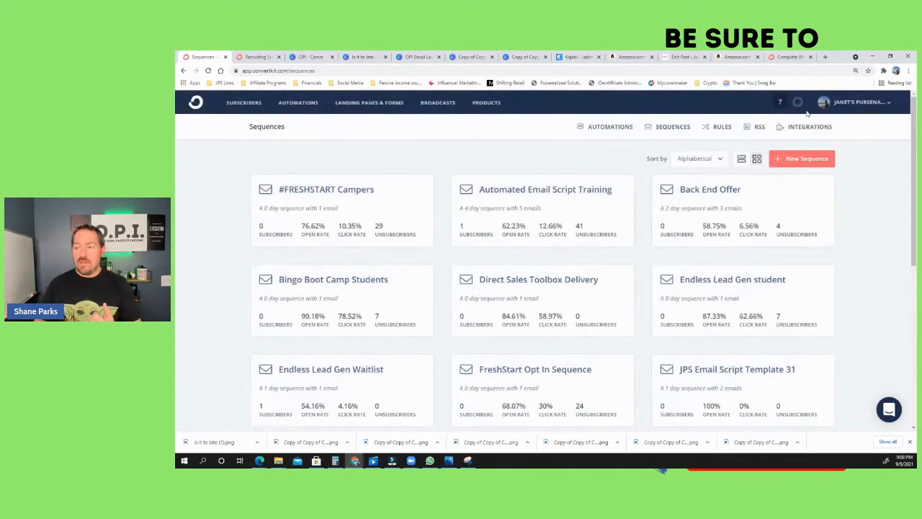
- Create a new email sequence named "Wordpress free guide sequnce"
{"action": "left_click", "coordinate": [806, 161]}
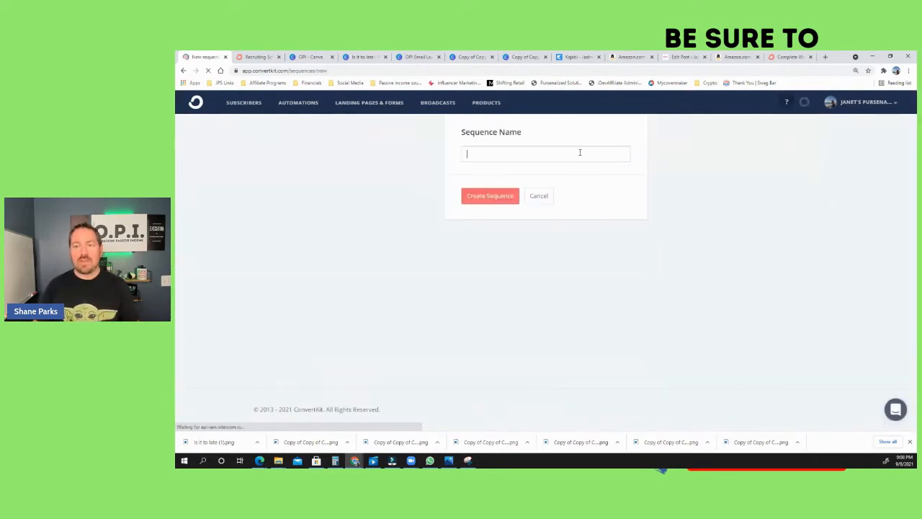
{"action": "left_click", "coordinate": [581, 152]}
{"action": "type", "text": "We"}
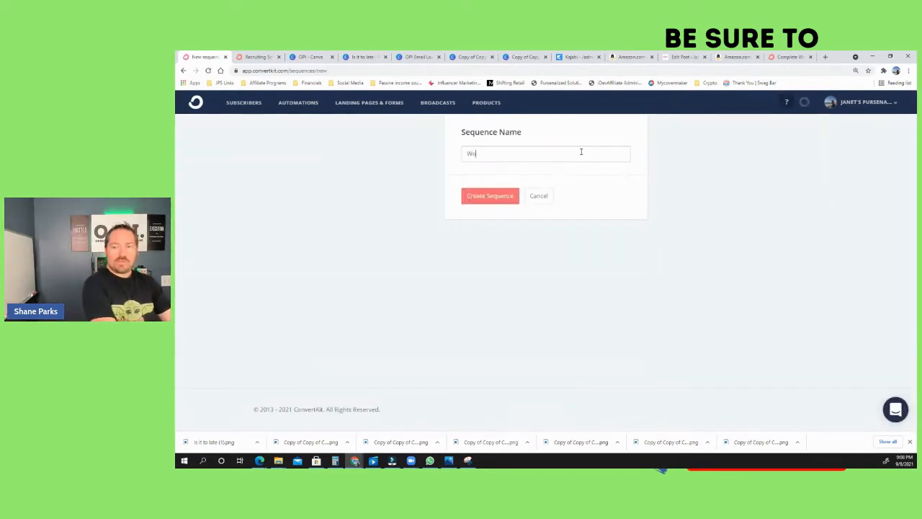
{"action": "type", "text": "rdpress"}
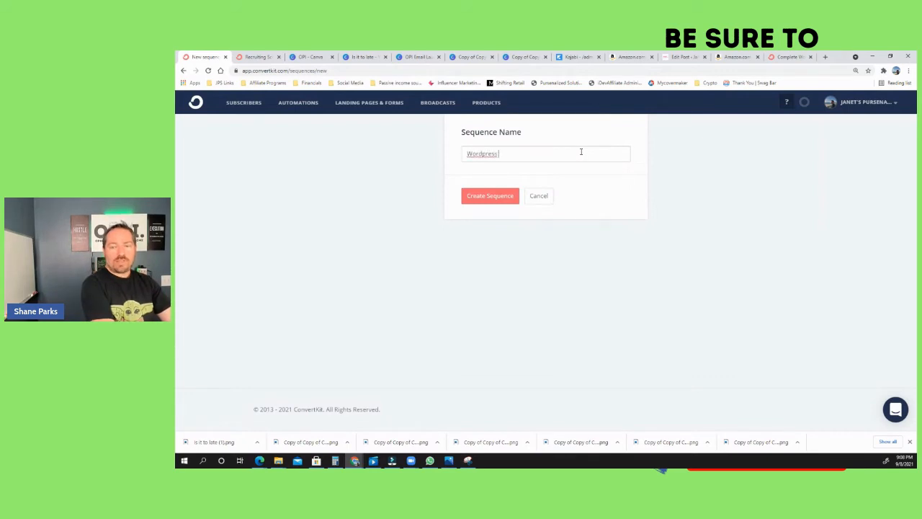
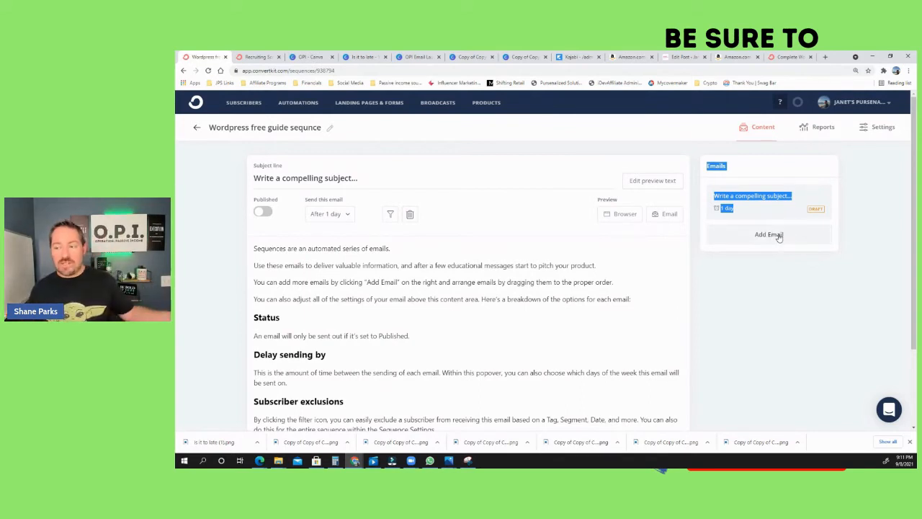
- Add four more draft emails to the new sequence
{"action": "left_click", "coordinate": [775, 235]}
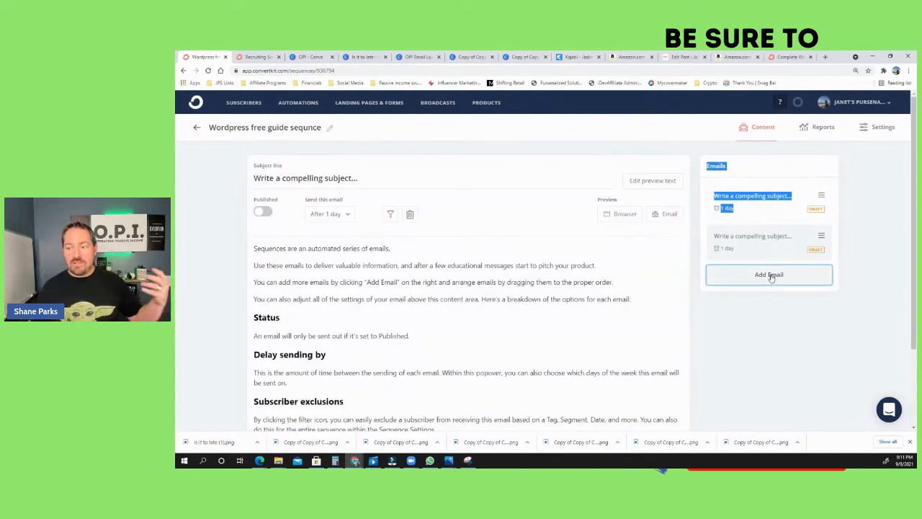
{"action": "left_click", "coordinate": [770, 276]}
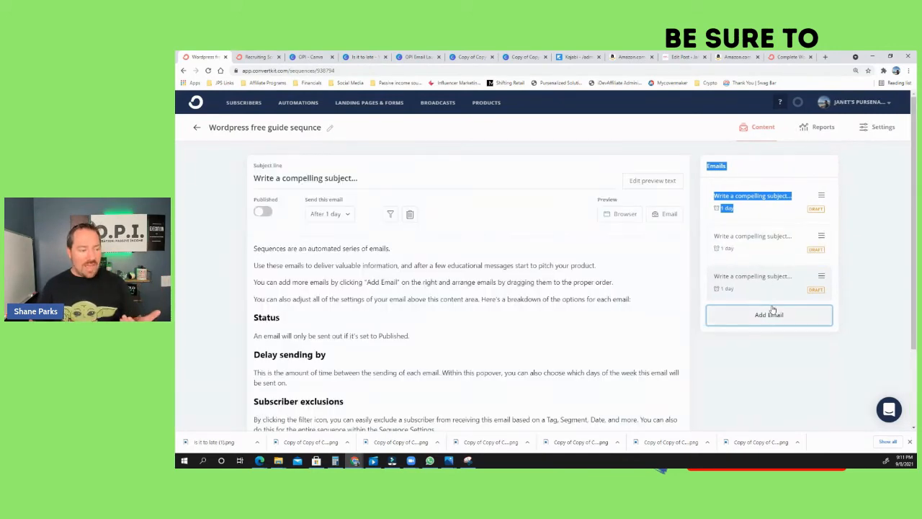
{"action": "left_click", "coordinate": [770, 313]}
{"action": "left_click", "coordinate": [766, 353]}
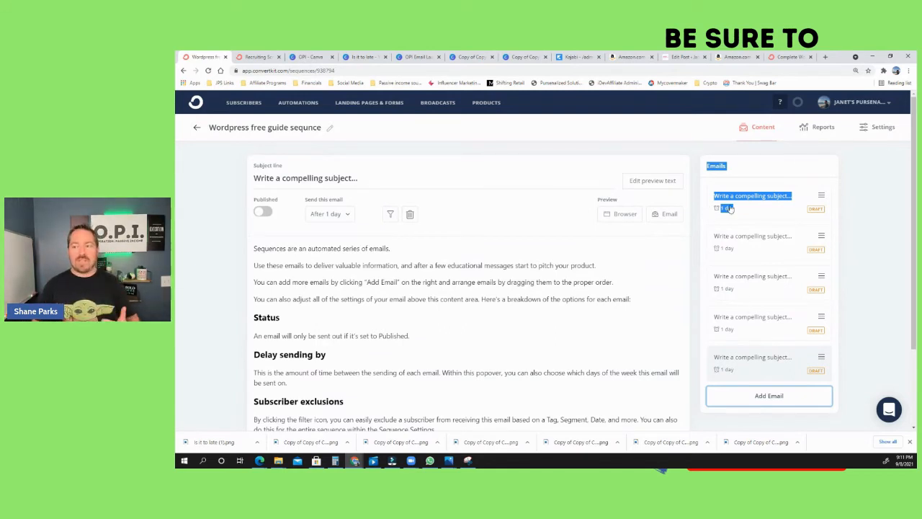
- Set the sequence's first email to send immediately by changing its delay to 0 days
{"action": "left_click", "coordinate": [740, 208]}
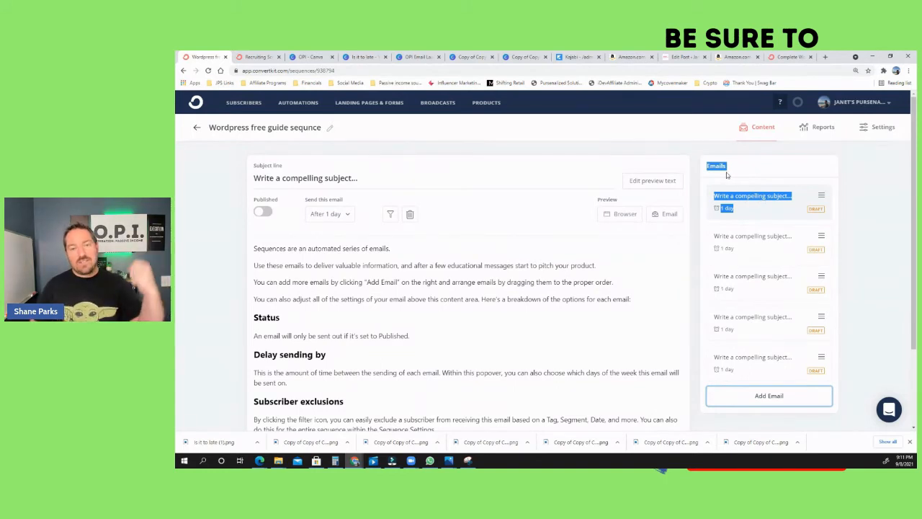
{"action": "left_click", "coordinate": [327, 216]}
{"action": "left_click", "coordinate": [312, 248]}
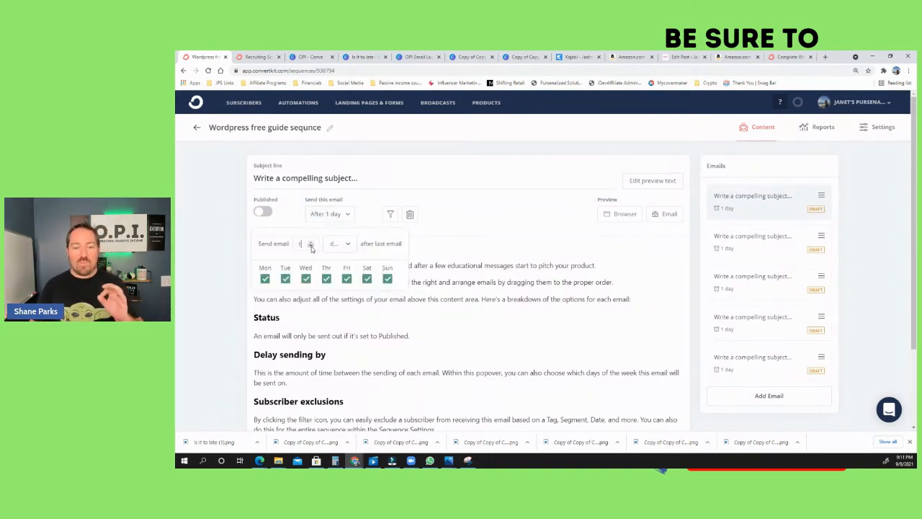
{"action": "left_click", "coordinate": [312, 248]}
{"action": "right_click", "coordinate": [311, 247]}
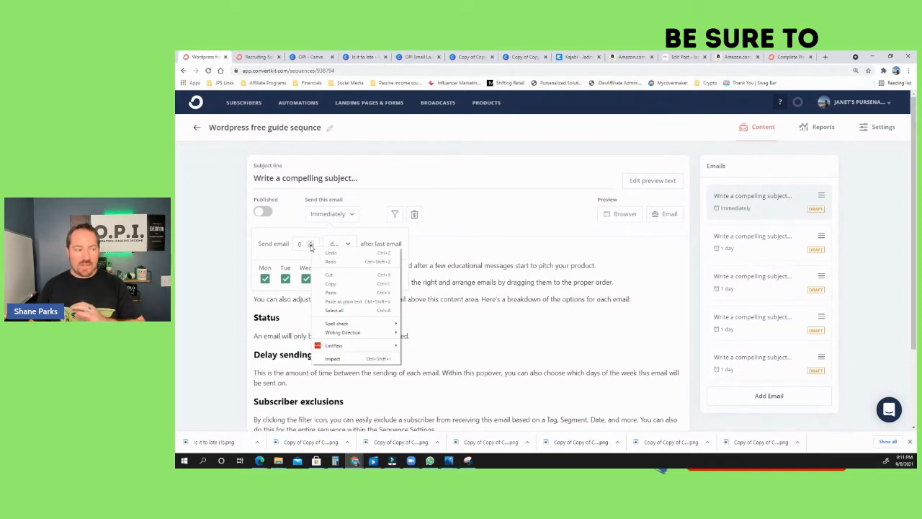
{"action": "left_click", "coordinate": [312, 244]}
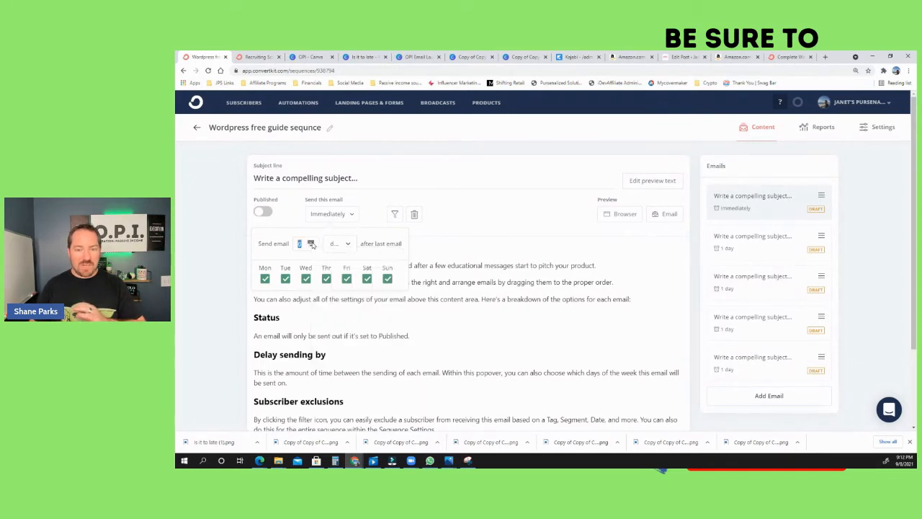
{"action": "left_click", "coordinate": [311, 244]}
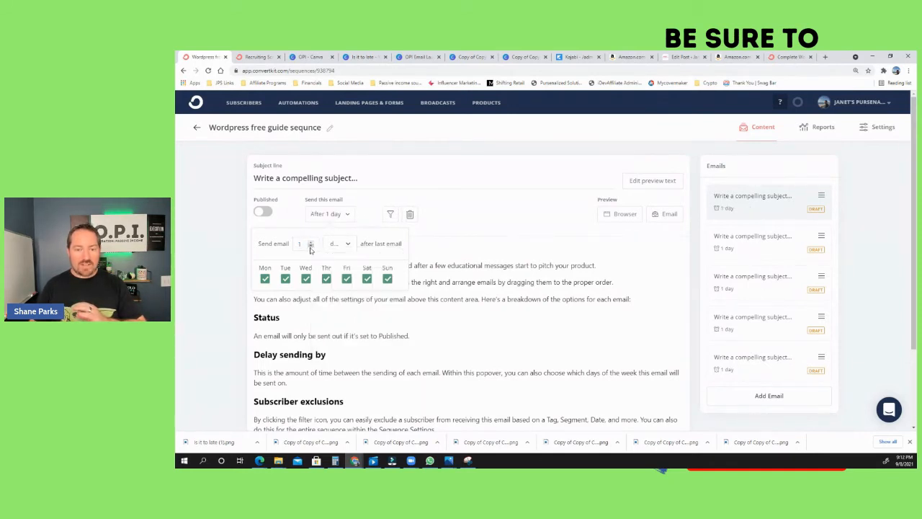
{"action": "left_click", "coordinate": [310, 249]}
{"action": "left_click", "coordinate": [311, 243]}
{"action": "left_click", "coordinate": [312, 248]}
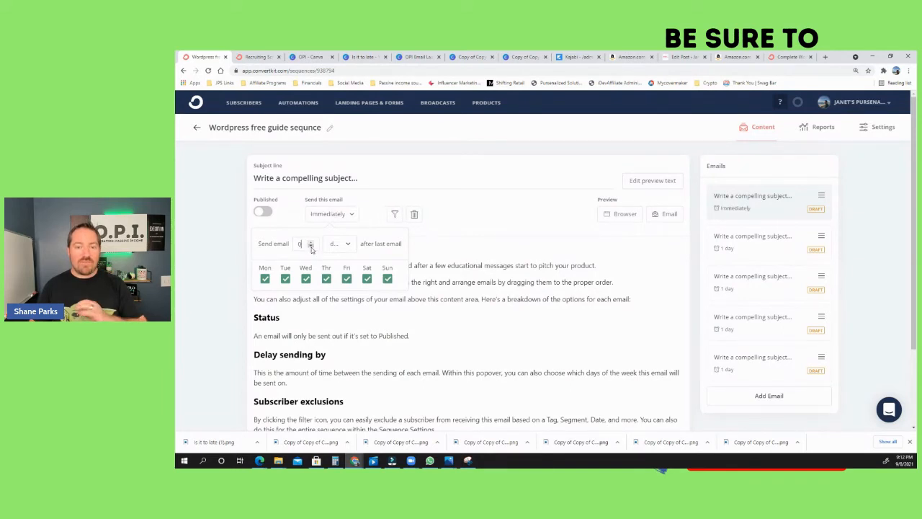
{"action": "left_click", "coordinate": [489, 195]}
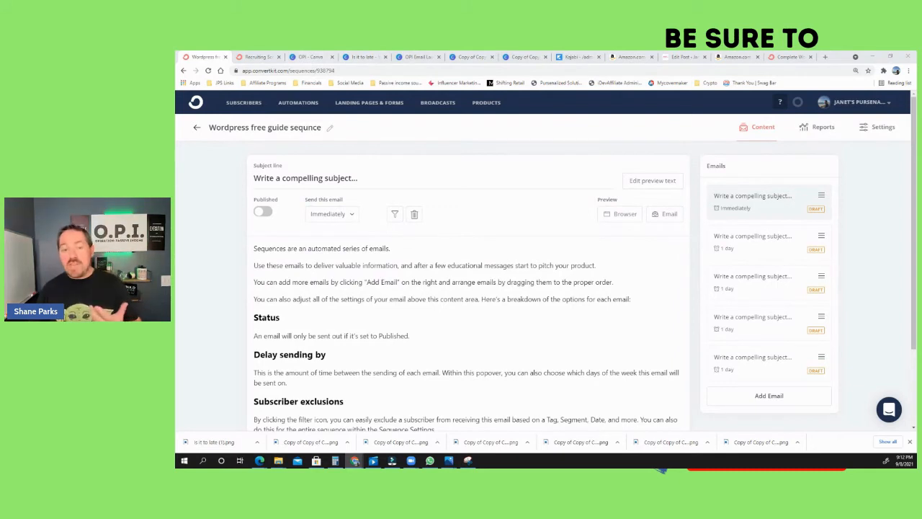
- Set the first email's subject line to "Here's a fun story no one would ever expect about me."
{"action": "left_click_drag", "start_coordinate": [368, 178], "coordinate": [245, 176]}
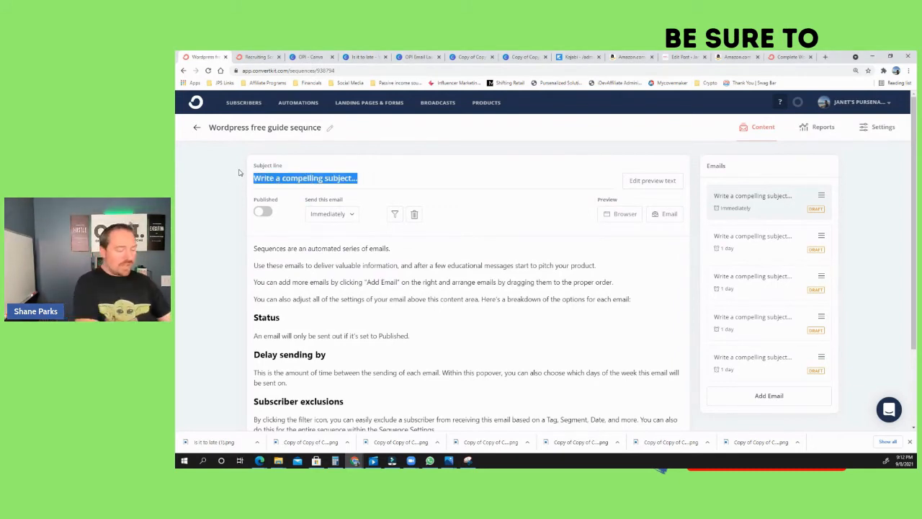
{"action": "type", "text": "H"}
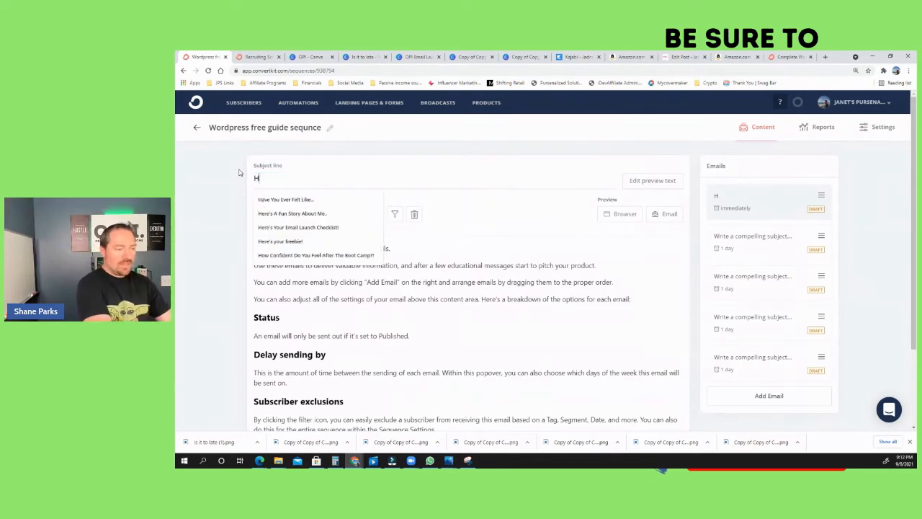
{"action": "type", "text": "ere's a fun stotry"}
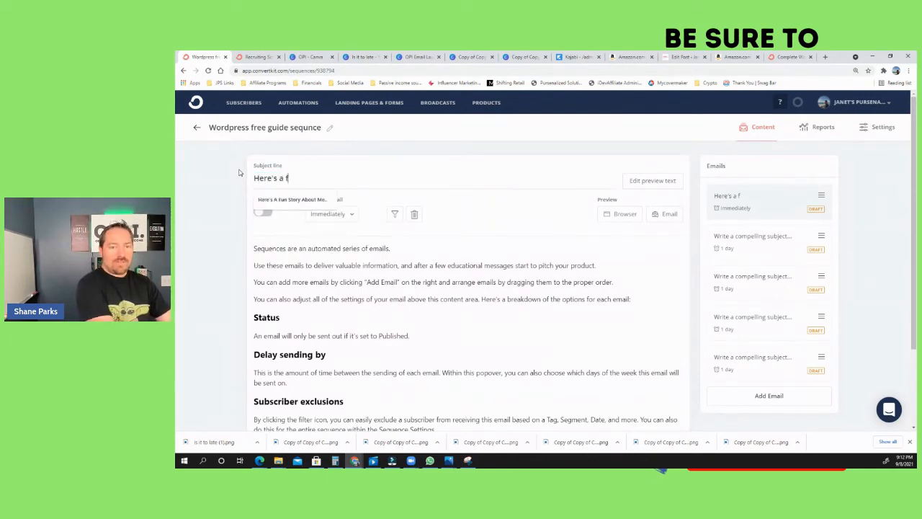
{"action": "key", "text": "BackSpace"}
{"action": "key", "text": "BackSpace"}
{"action": "key", "text": "BackSpace"}
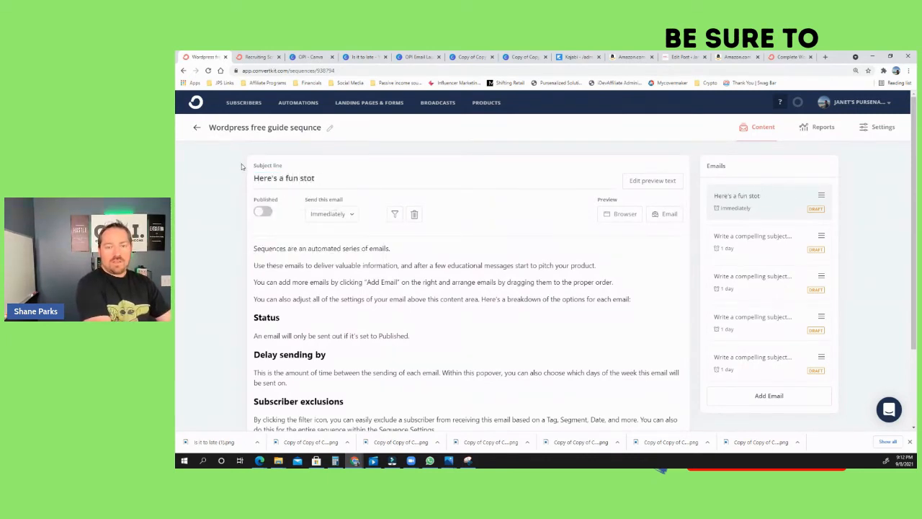
{"action": "type", "text": "ry no one wou"}
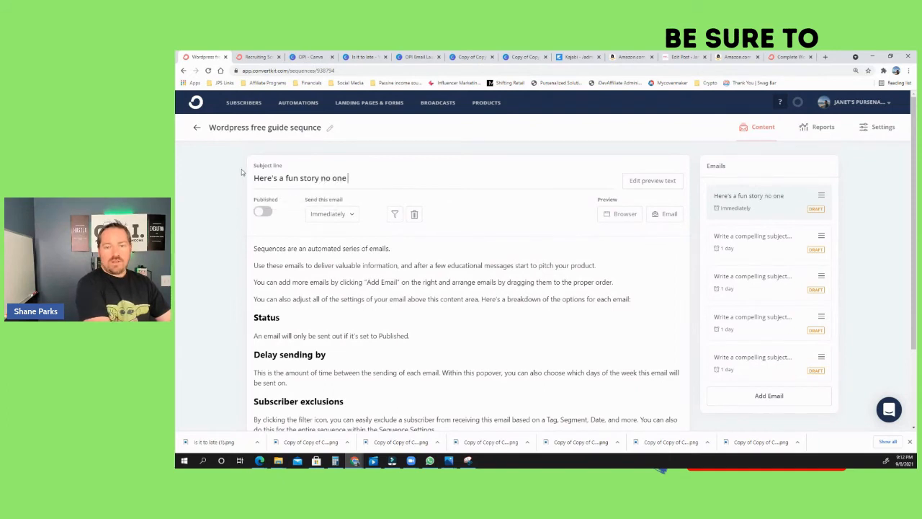
{"action": "key", "text": "BackSpace"}
{"action": "key", "text": "BackSpace"}
{"action": "type", "text": "ould ever"}
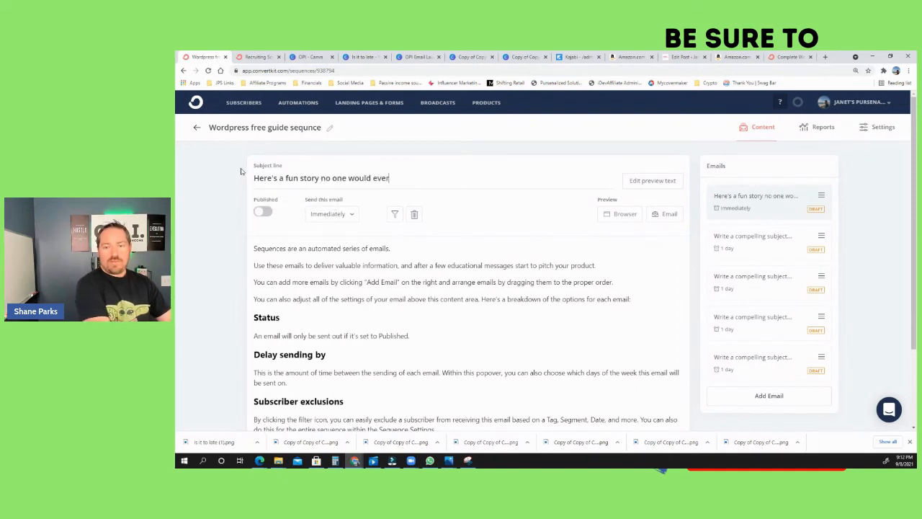
{"action": "type", "text": " expect about me."}
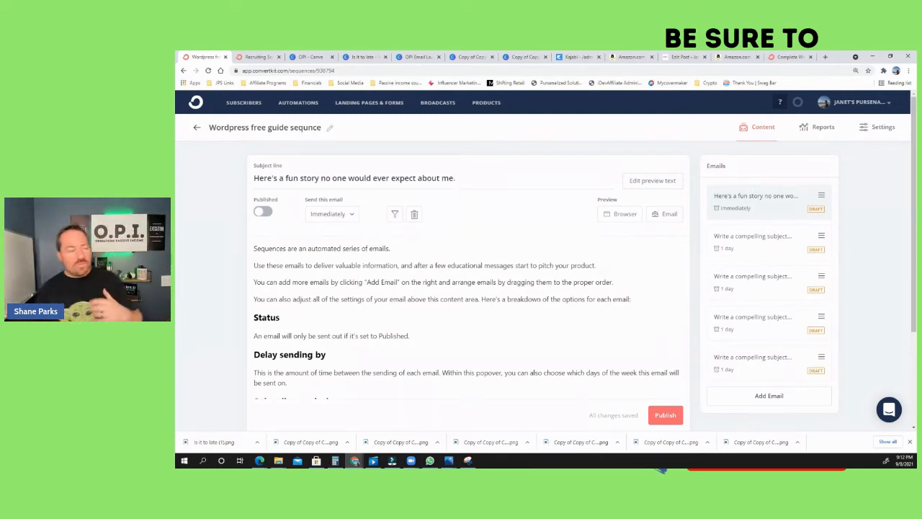
{"action": "left_click", "coordinate": [768, 247]}
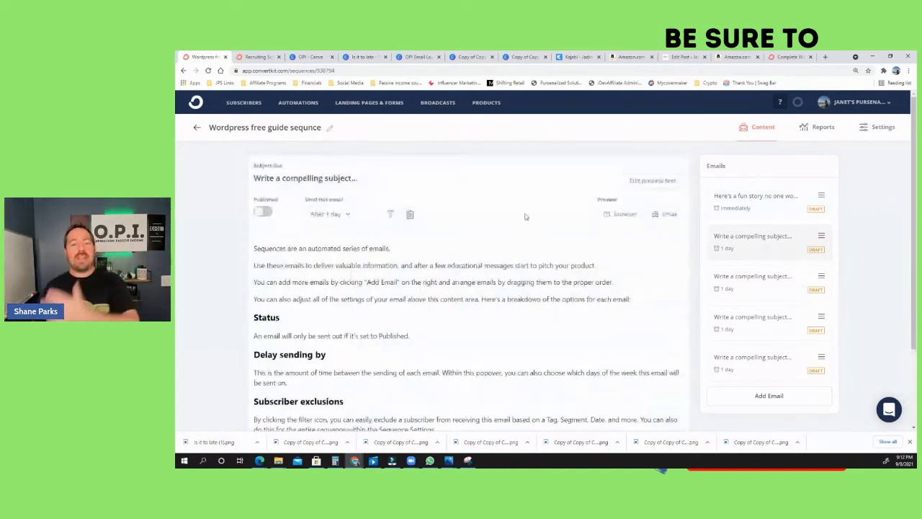
{"action": "left_click", "coordinate": [726, 199]}
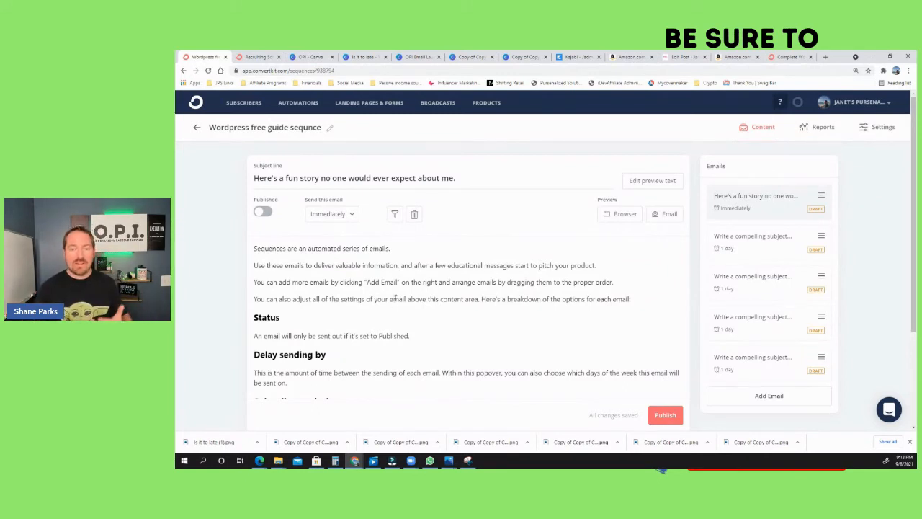
{"action": "triple_click", "coordinate": [353, 179]}
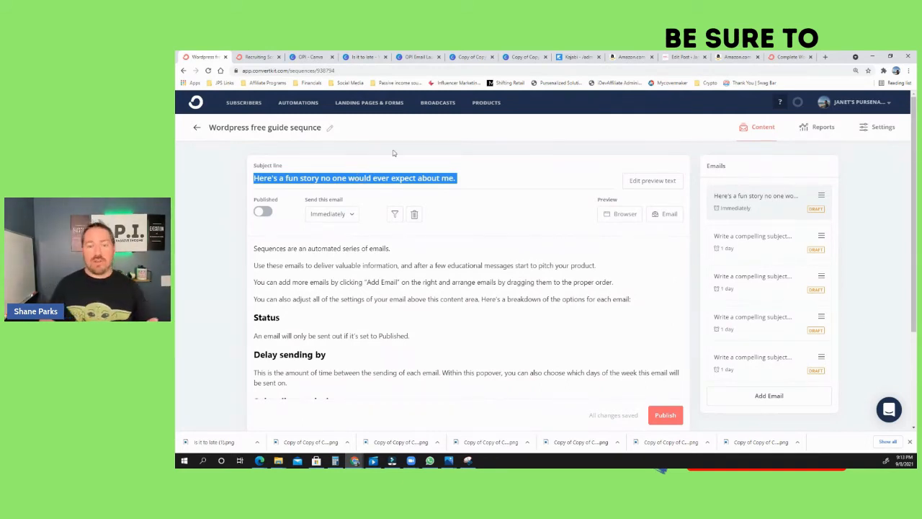
- Replace the second email's placeholder subject with "I found I kept having This same Problem"
{"action": "left_click", "coordinate": [741, 242]}
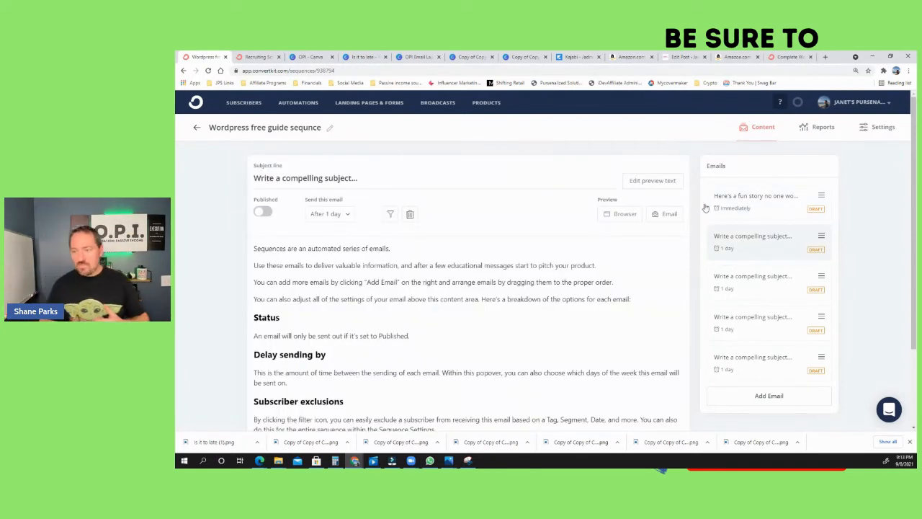
{"action": "double_click", "coordinate": [337, 178]}
{"action": "triple_click", "coordinate": [335, 178]}
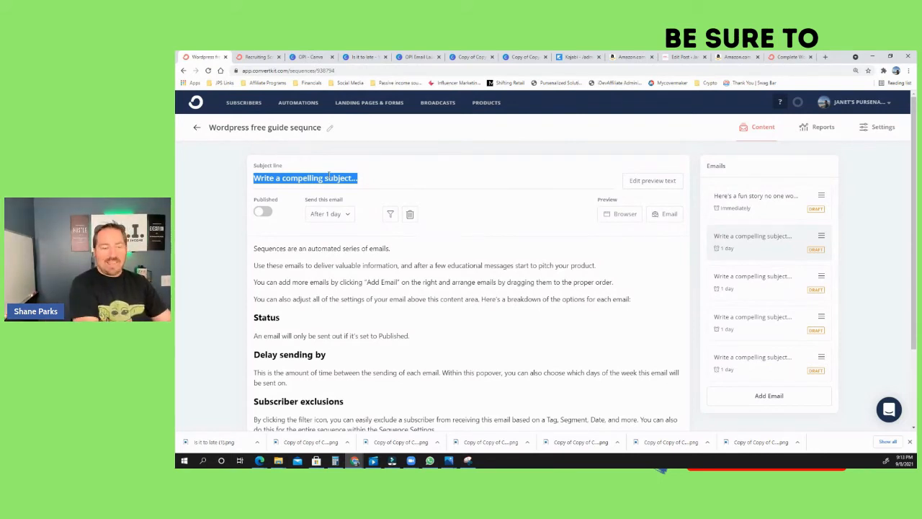
{"action": "type", "text": "I fou"}
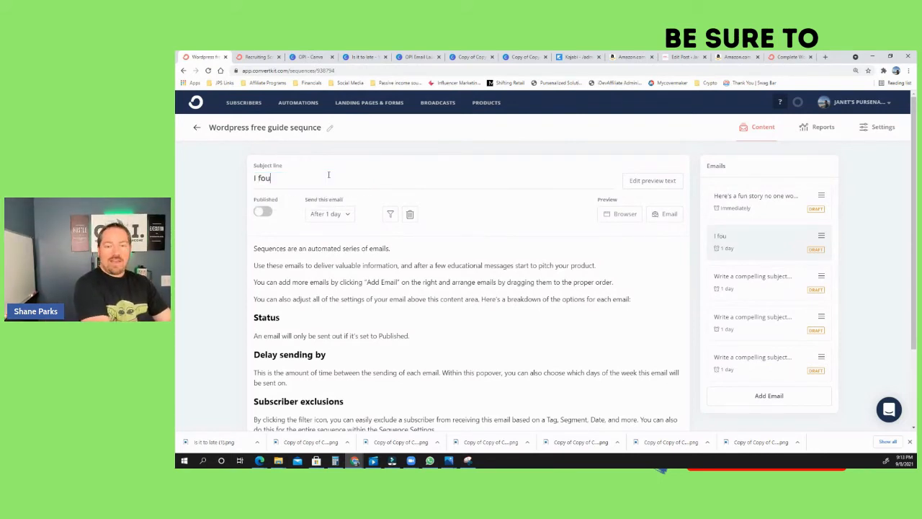
{"action": "type", "text": "nd I kep"}
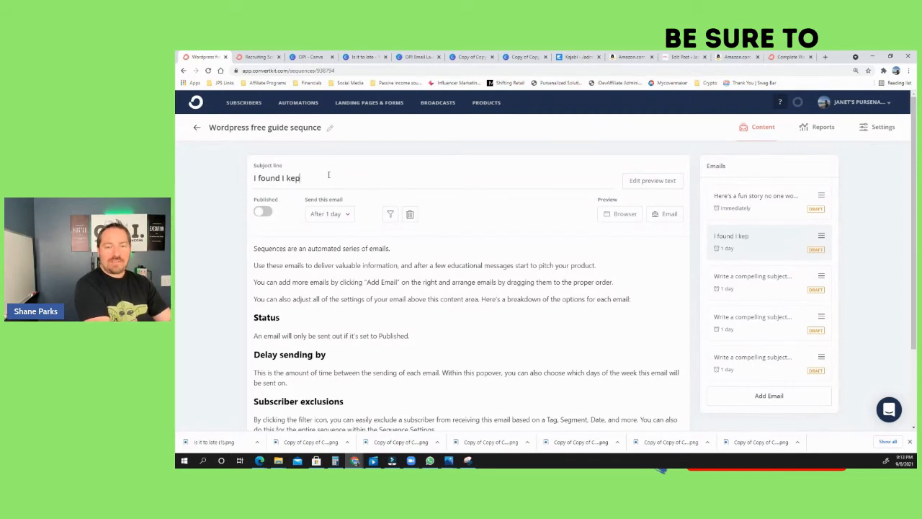
{"action": "type", "text": "t having This s"}
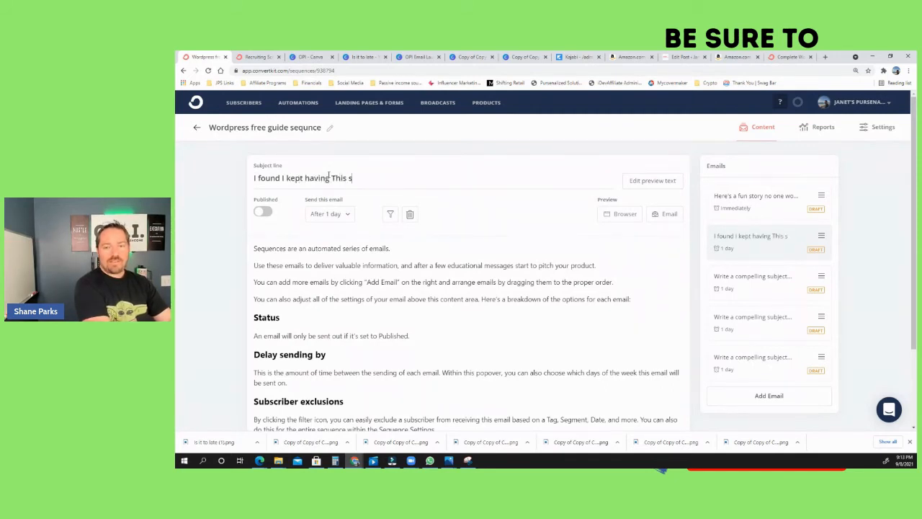
{"action": "type", "text": "ame Problem"}
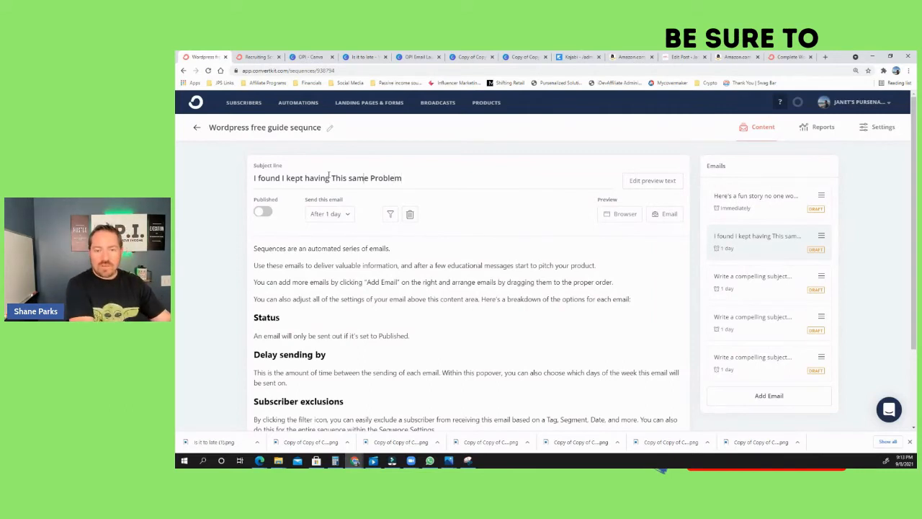
- Capitalize the remaining lowercase words in the second email's subject and end it with an ellipsis: "I Found I Kept Having This Same Problem..."
{"action": "key", "text": "Left"}
{"action": "key", "text": "Left"}
{"action": "key", "text": "BackSpace"}
{"action": "type", "text": "S"}
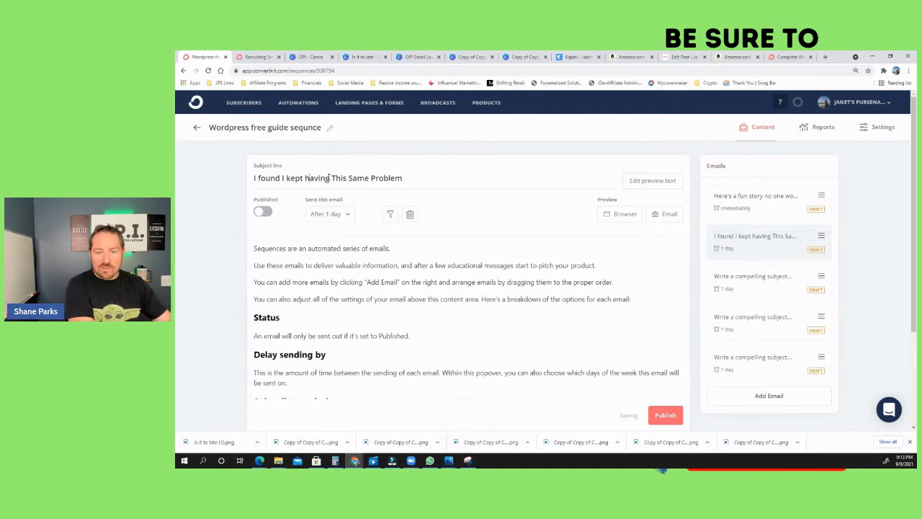
{"action": "key", "text": "Delete"}
{"action": "type", "text": "H"}
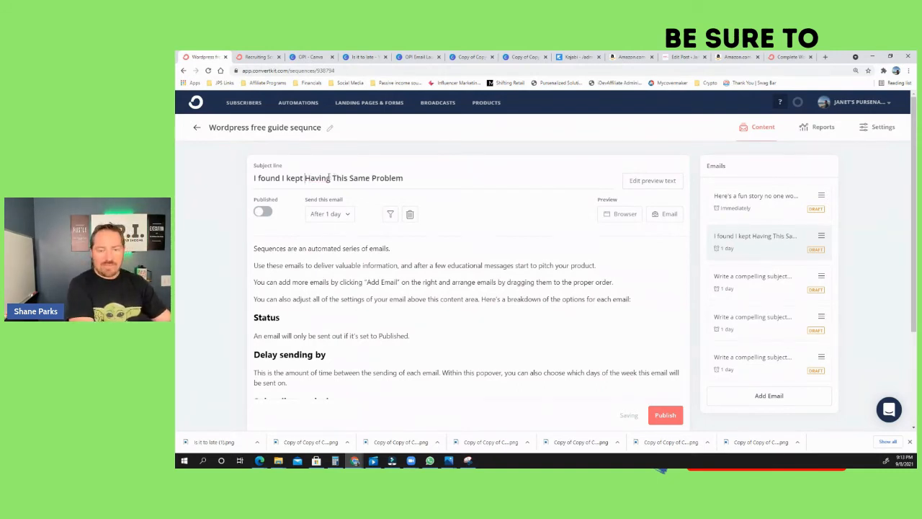
{"action": "key", "text": "Delete"}
{"action": "type", "text": "K"}
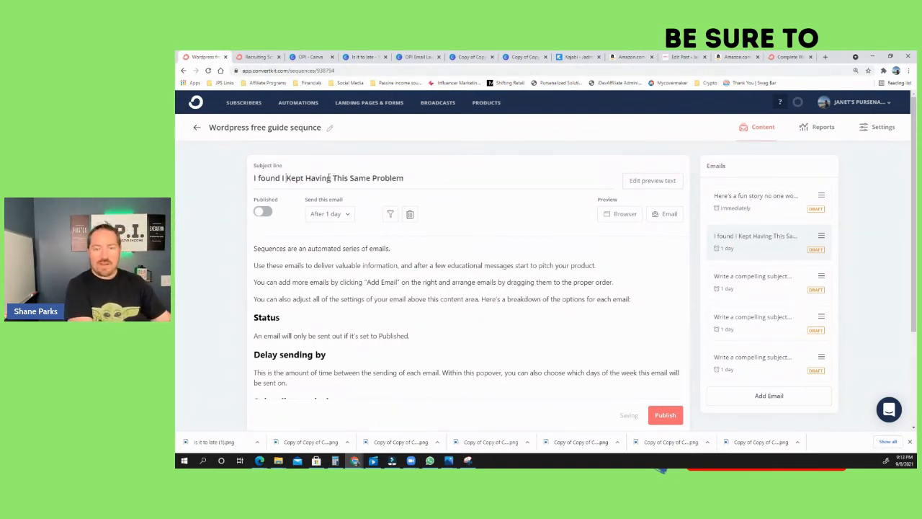
{"action": "key", "text": "Left"}
{"action": "key", "text": "Left"}
{"action": "key", "text": "Left"}
{"action": "key", "text": "Left"}
{"action": "key", "text": "Left"}
{"action": "key", "text": "Left"}
{"action": "key", "text": "Left"}
{"action": "key", "text": "Left"}
{"action": "key", "text": "Delete"}
{"action": "type", "text": "F"}
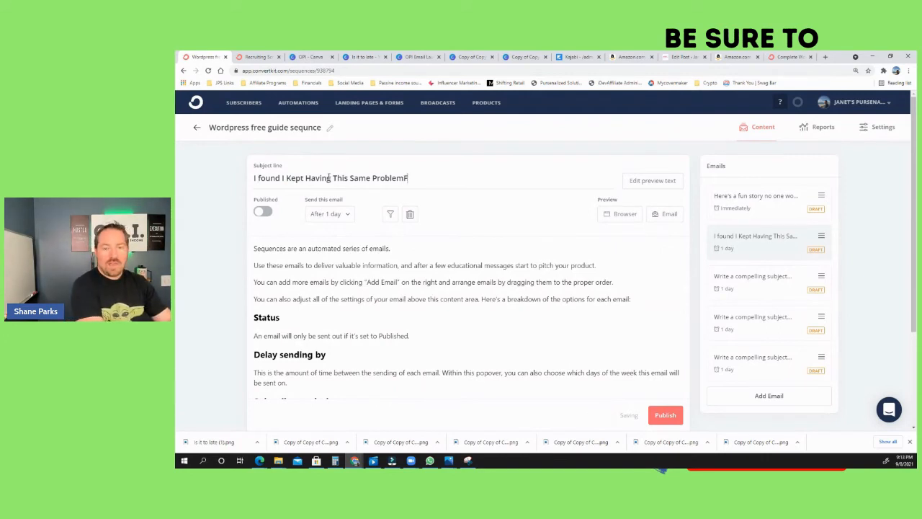
{"action": "key", "text": "BackSpace"}
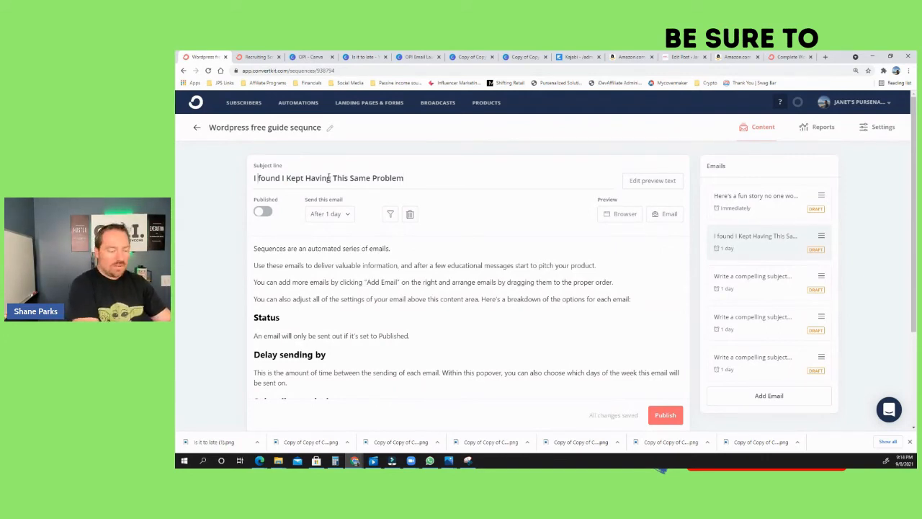
{"action": "key", "text": "Delete"}
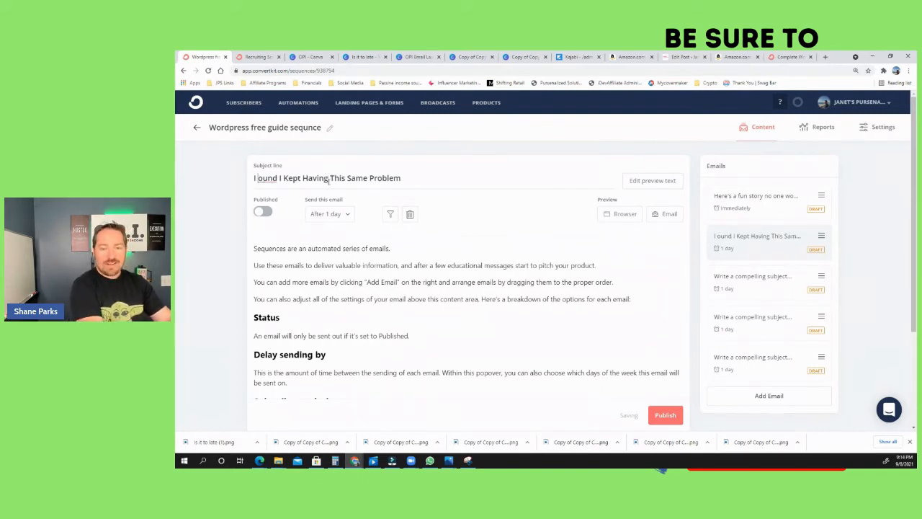
{"action": "type", "text": "F"}
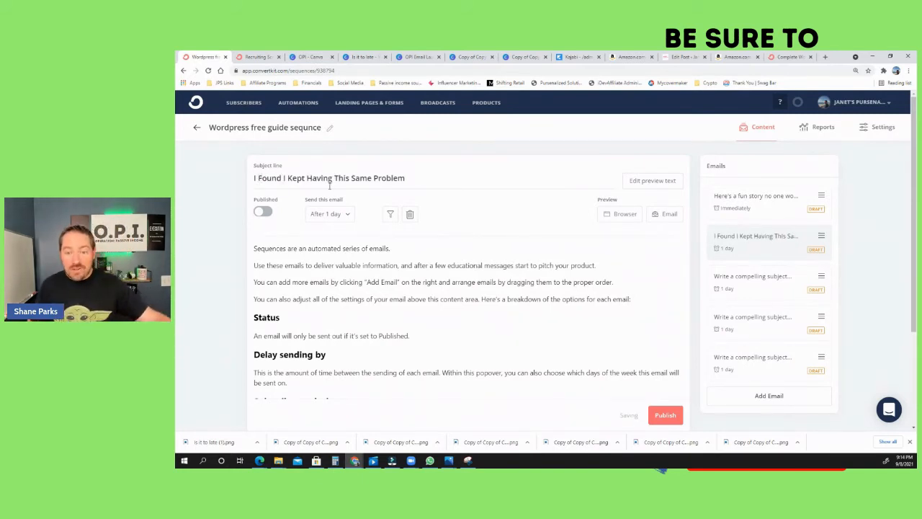
{"action": "left_click", "coordinate": [421, 181]}
{"action": "type", "text": "..."}
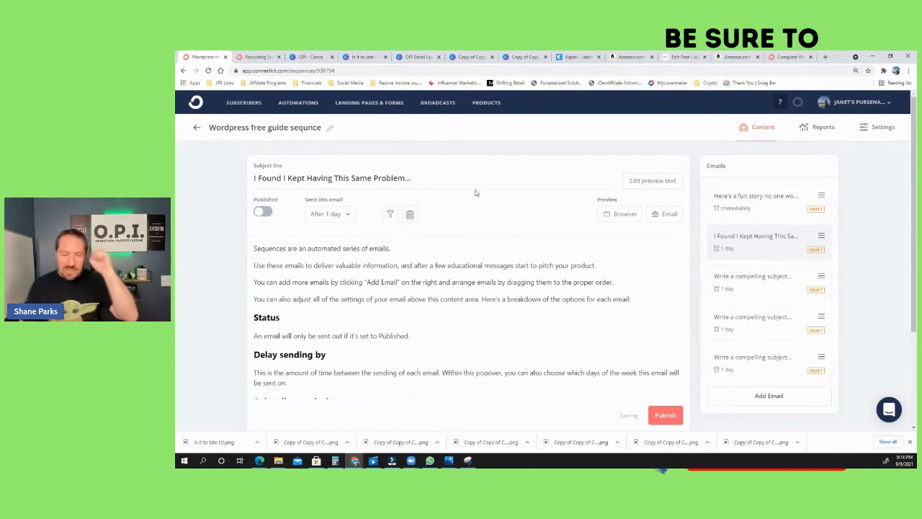
- Set the third email to send 2 days after the previous one
{"action": "left_click", "coordinate": [756, 286]}
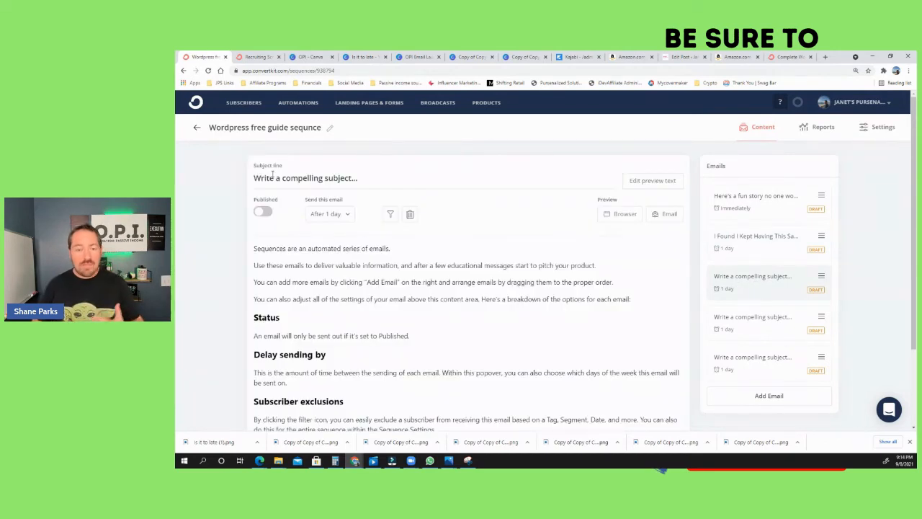
{"action": "left_click", "coordinate": [337, 214]}
{"action": "left_click", "coordinate": [312, 243]}
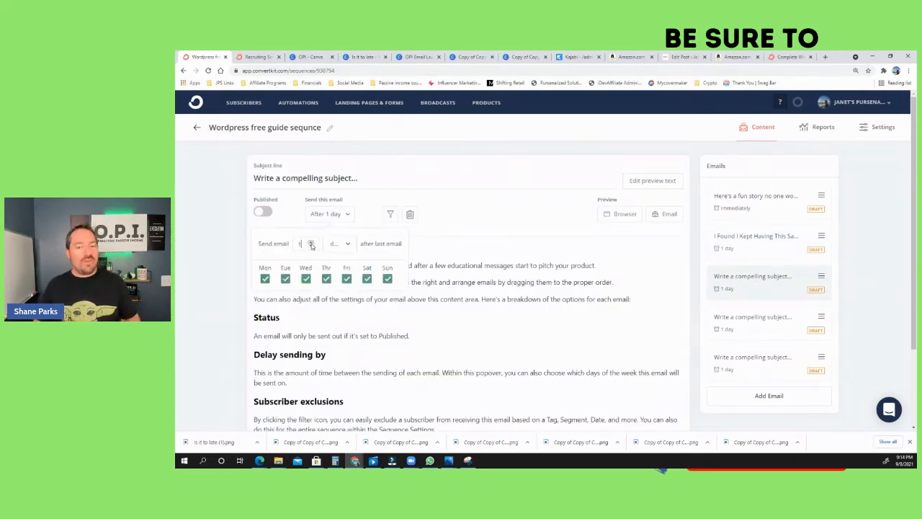
{"action": "left_click", "coordinate": [326, 177]}
- Set the third email's subject line to "The One Thing That Actually Helped..."
{"action": "triple_click", "coordinate": [326, 178]}
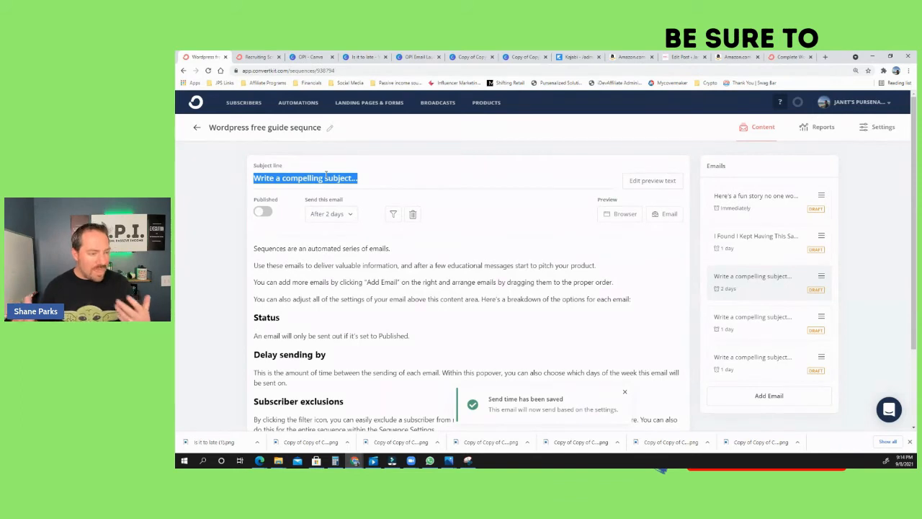
{"action": "type", "text": "The One Thing"}
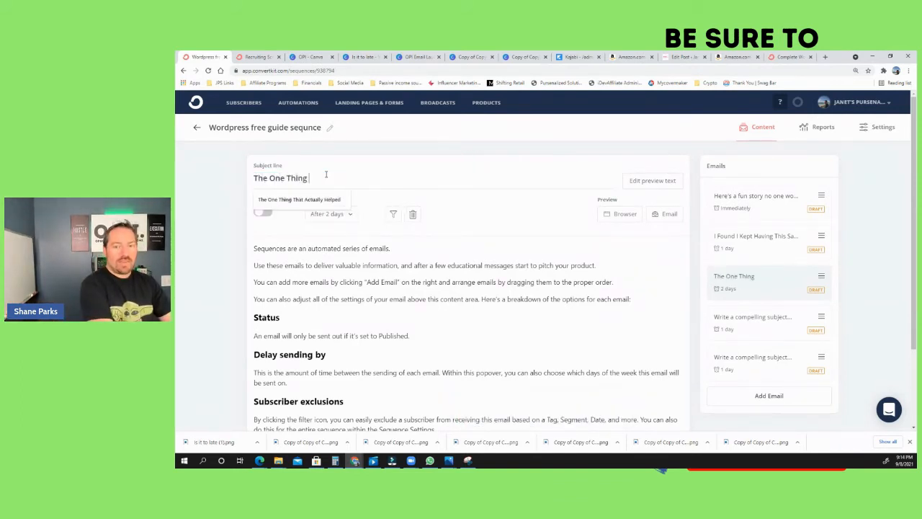
{"action": "key", "text": "Down"}
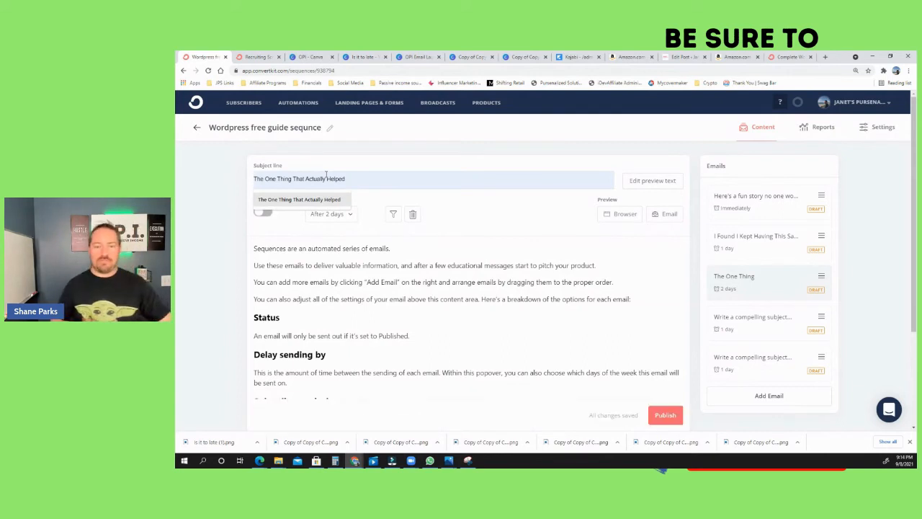
{"action": "left_click", "coordinate": [335, 200]}
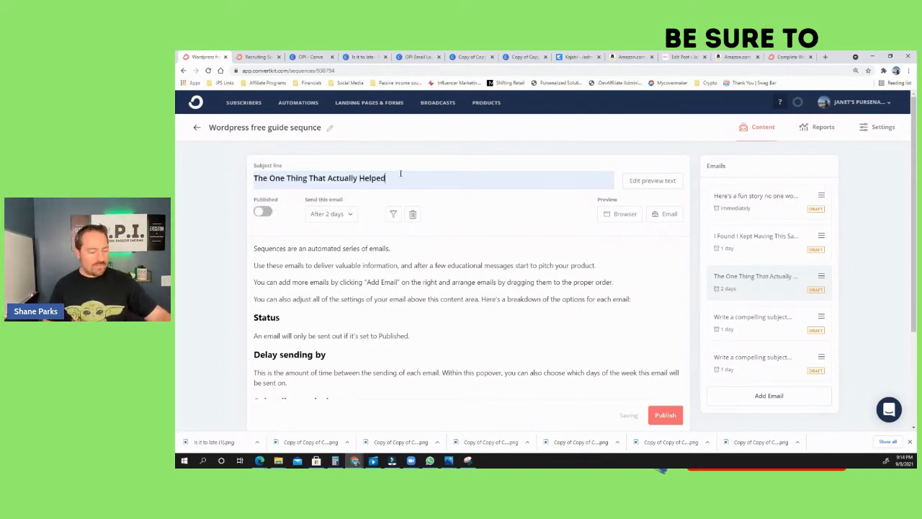
{"action": "type", "text": ".."}
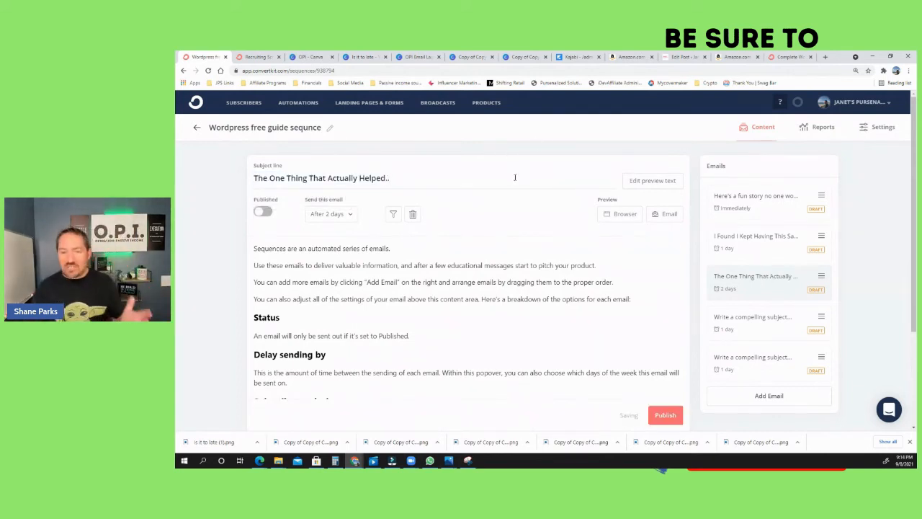
{"action": "type", "text": "."}
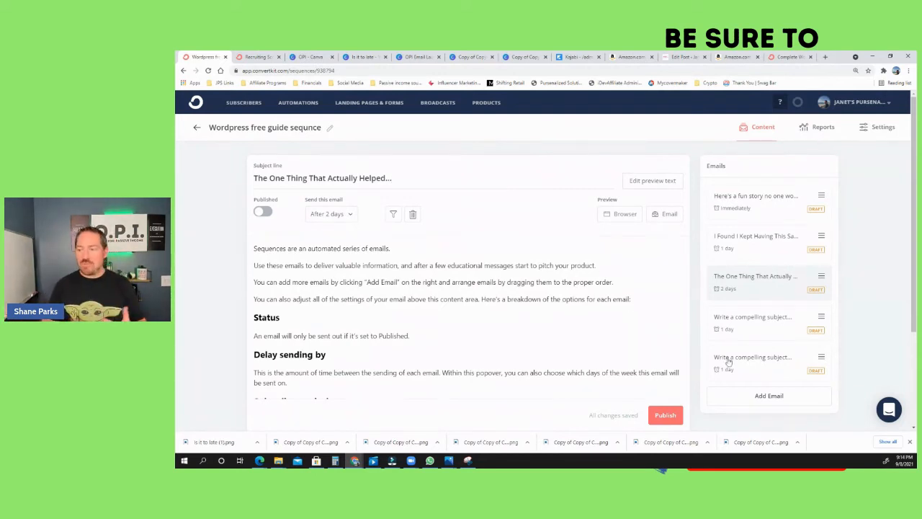
- Replace the fourth email's placeholder subject with "What I didn't realize was also happening in my business..."
{"action": "left_click", "coordinate": [768, 324]}
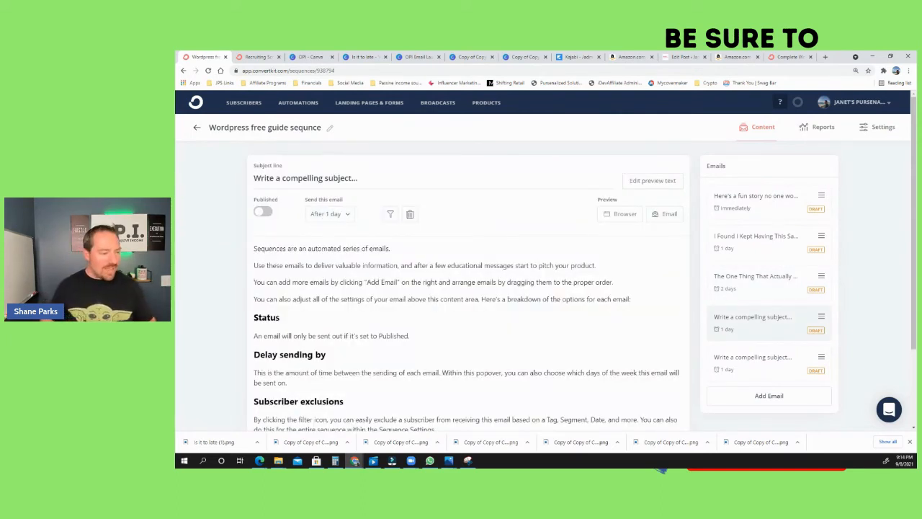
{"action": "left_click", "coordinate": [386, 178]}
{"action": "key", "text": "BackSpace"}
{"action": "key", "text": "BackSpace"}
{"action": "key", "text": "BackSpace"}
{"action": "key", "text": "BackSpace"}
{"action": "key", "text": "BackSpace"}
{"action": "key", "text": "BackSpace"}
{"action": "key", "text": "BackSpace"}
{"action": "key", "text": "BackSpace"}
{"action": "key", "text": "BackSpace"}
{"action": "key", "text": "BackSpace"}
{"action": "key", "text": "BackSpace"}
{"action": "key", "text": "BackSpace"}
{"action": "key", "text": "BackSpace"}
{"action": "key", "text": "BackSpace"}
{"action": "key", "text": "BackSpace"}
{"action": "key", "text": "BackSpace"}
{"action": "key", "text": "BackSpace"}
{"action": "key", "text": "BackSpace"}
{"action": "key", "text": "BackSpace"}
{"action": "key", "text": "BackSpace"}
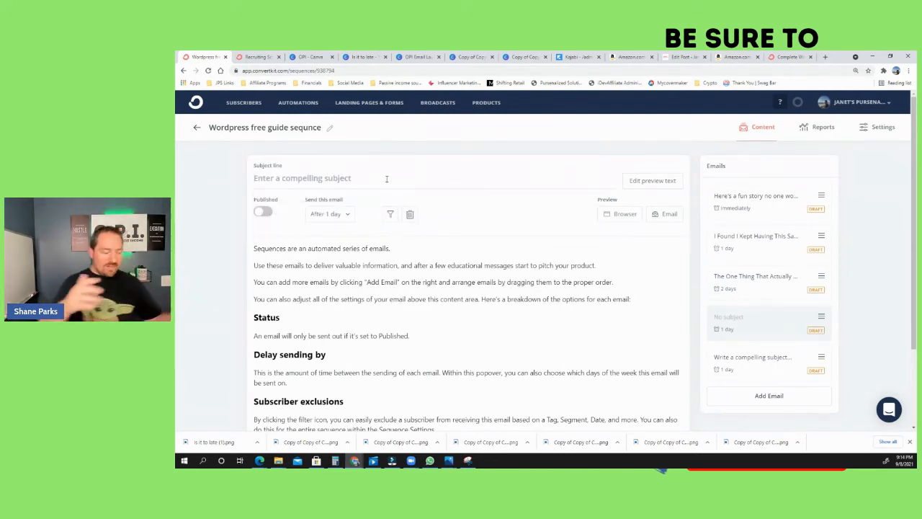
{"action": "type", "text": "What I didn't "}
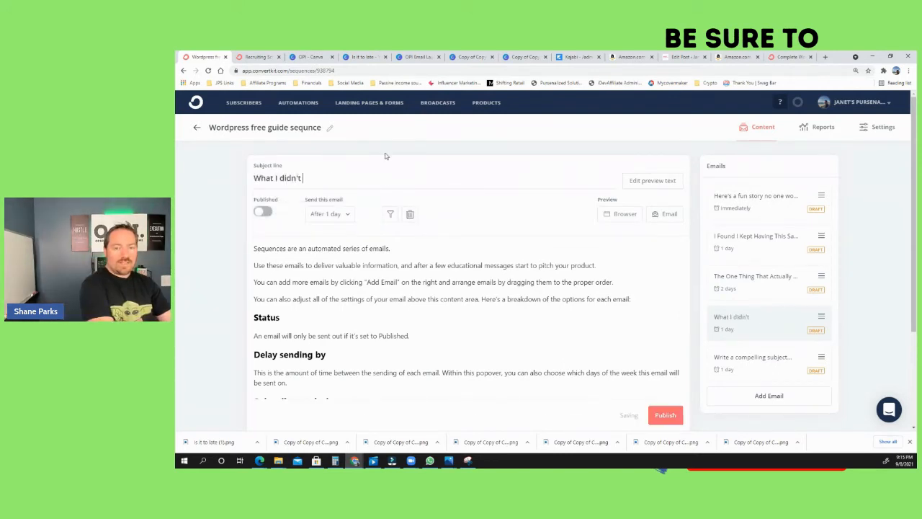
{"action": "type", "text": "realize what"}
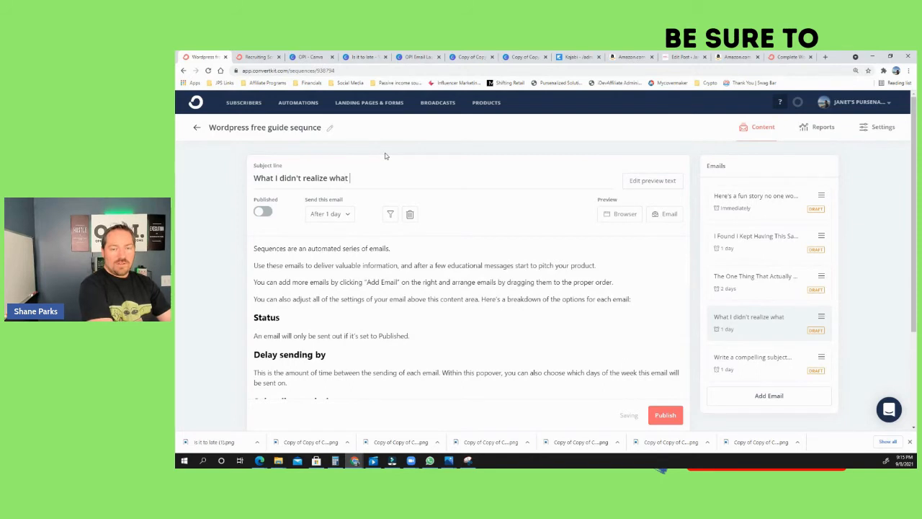
{"action": "key", "text": "BackSpace"}
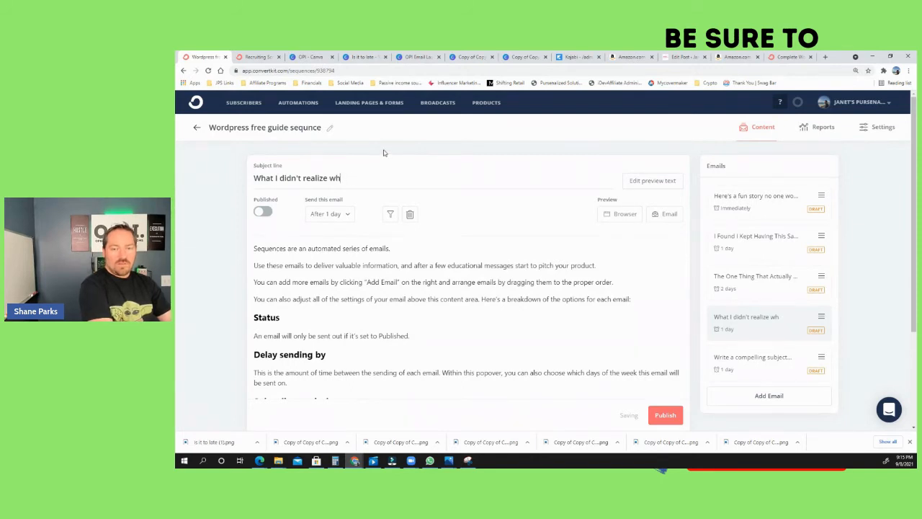
{"action": "type", "text": "as also ha"}
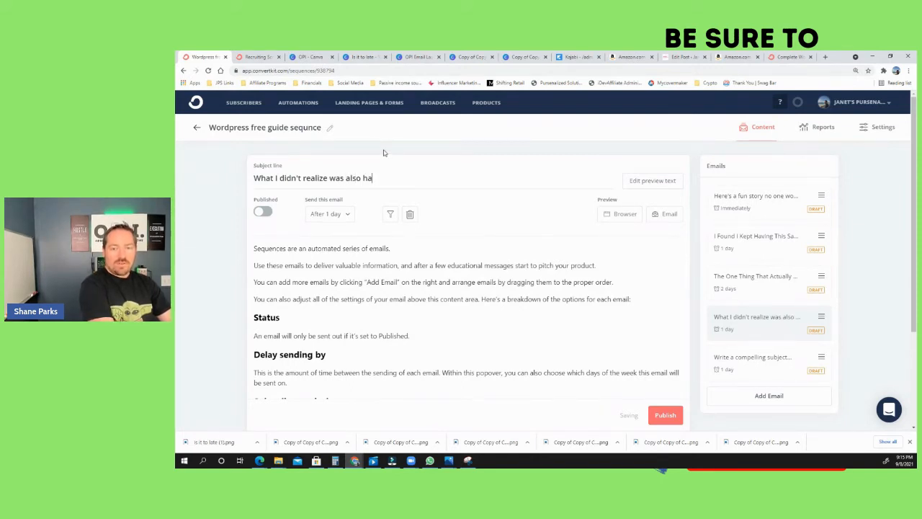
{"action": "type", "text": "ppening in my usin"}
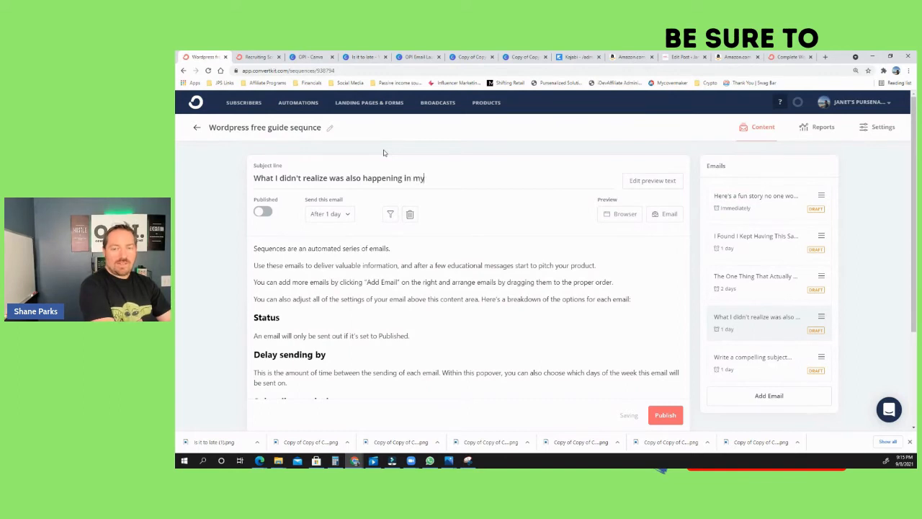
{"action": "key", "text": "BackSpace"}
{"action": "type", "text": "business..."}
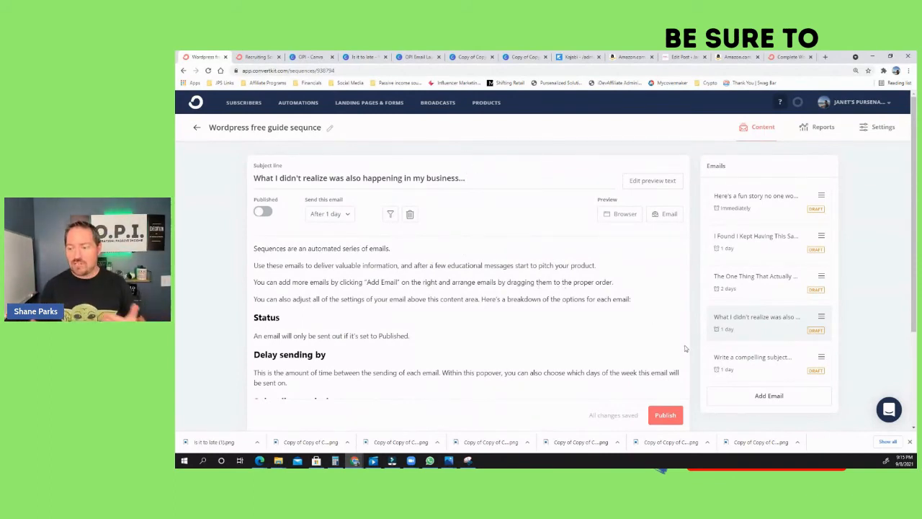
- Set the fifth email to send 2 days after the previous one
{"action": "left_click", "coordinate": [767, 365]}
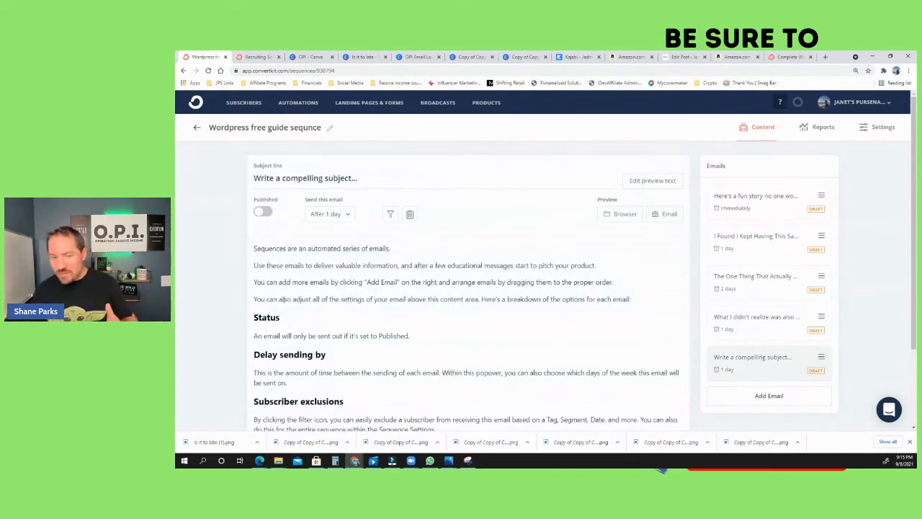
{"action": "left_click", "coordinate": [334, 216]}
{"action": "left_click", "coordinate": [311, 242]}
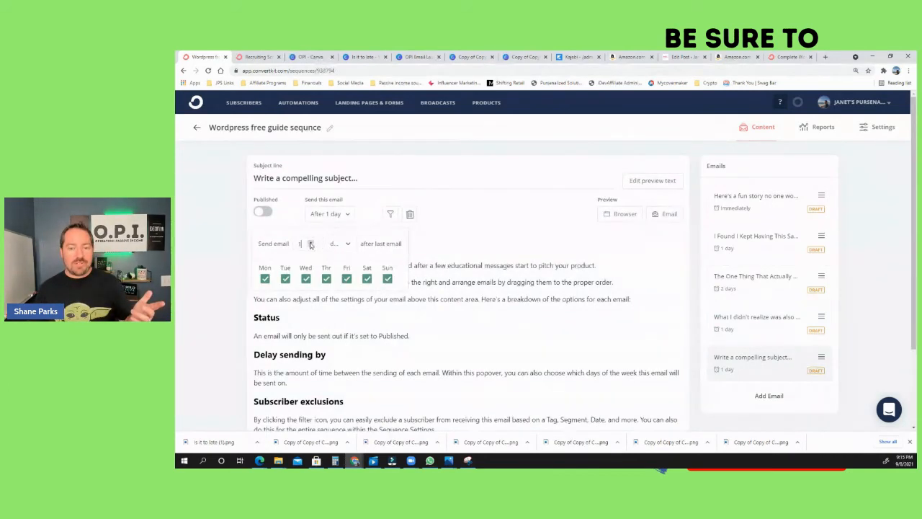
{"action": "left_click", "coordinate": [457, 287]}
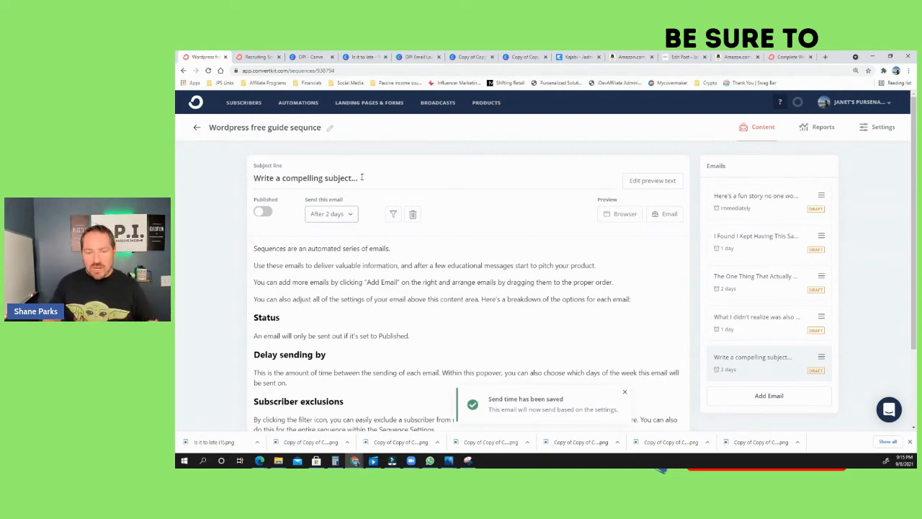
- Replace the fifth email's placeholder subject with "Don't forget to jump on this before it's too late!"
{"action": "left_click_drag", "start_coordinate": [361, 177], "coordinate": [231, 177]}
{"action": "type", "text": "D"}
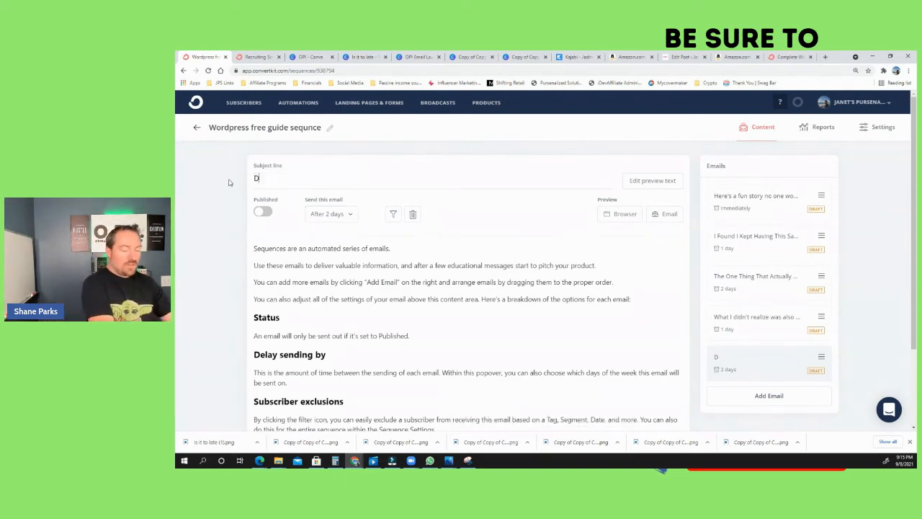
{"action": "type", "text": "on't forget to jupm"}
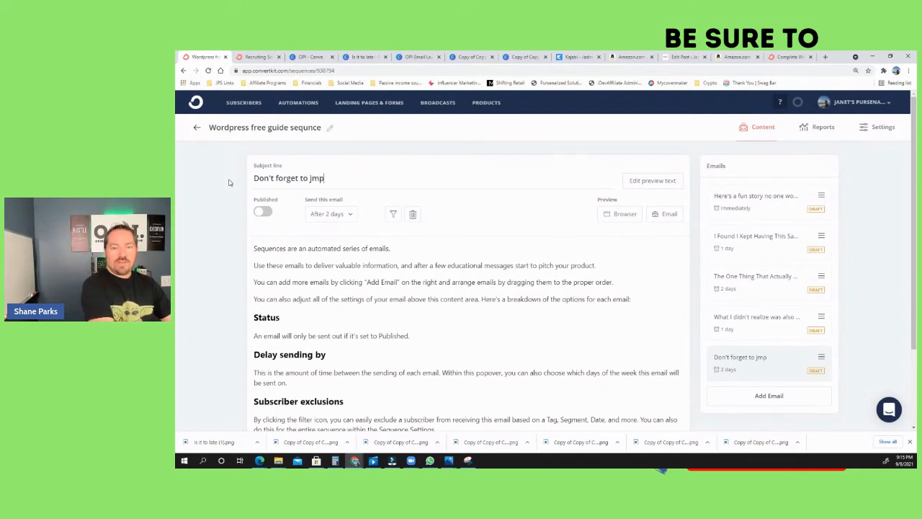
{"action": "key", "text": "BackSpace"}
{"action": "key", "text": "BackSpace"}
{"action": "type", "text": "ump on this before"}
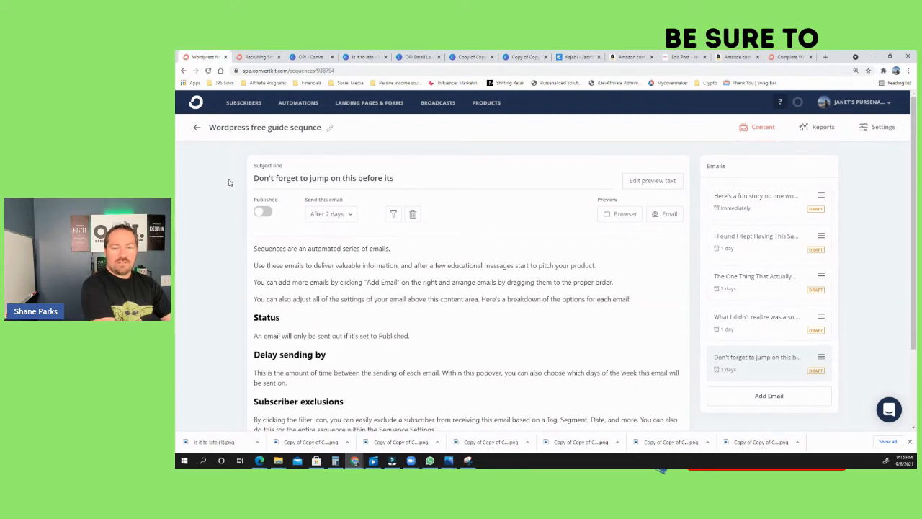
{"action": "type", "text": " it's to"}
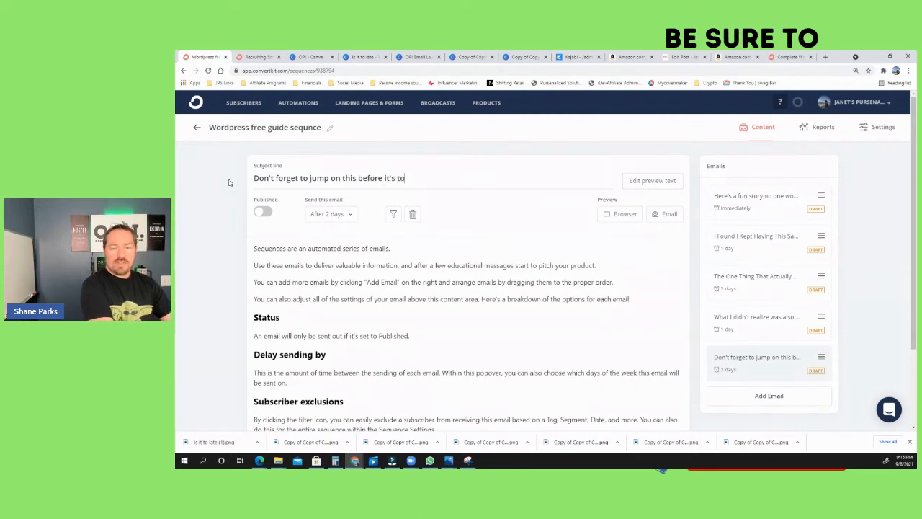
{"action": "type", "text": "o late!"}
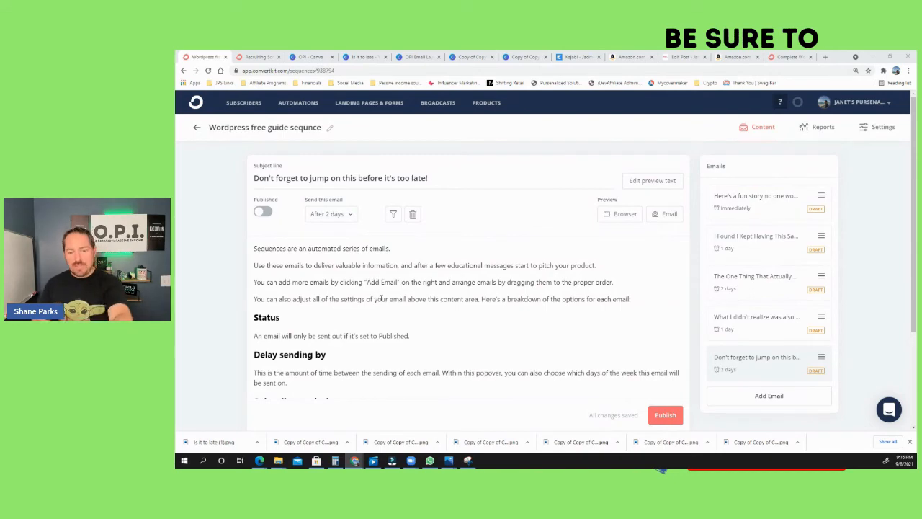
- Publish the fifth email of the sequence, "Don't forget to jump on this before it's too late!"
{"action": "scroll", "coordinate": [381, 298], "scroll_direction": "down", "scroll_amount": 3}
{"action": "scroll", "coordinate": [461, 292], "scroll_direction": "up", "scroll_amount": 3}
{"action": "scroll", "coordinate": [535, 285], "scroll_direction": "down", "scroll_amount": 3}
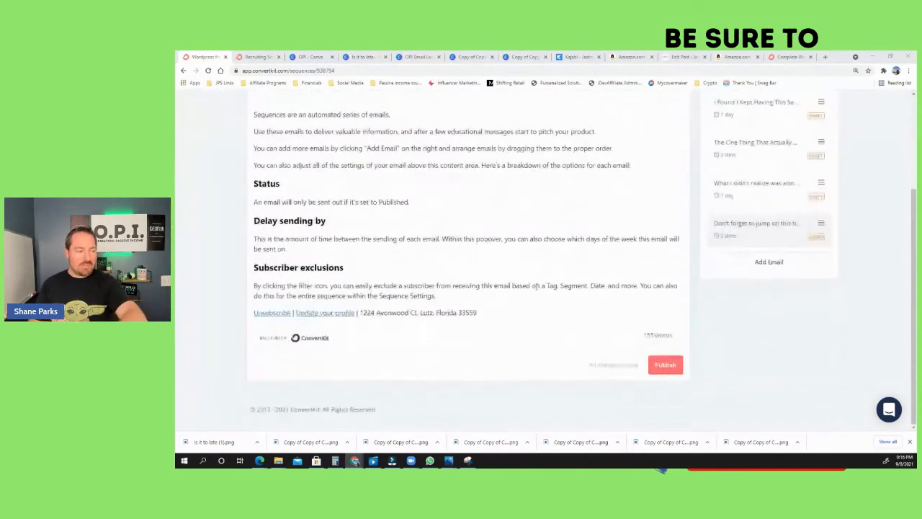
{"action": "left_click", "coordinate": [673, 365]}
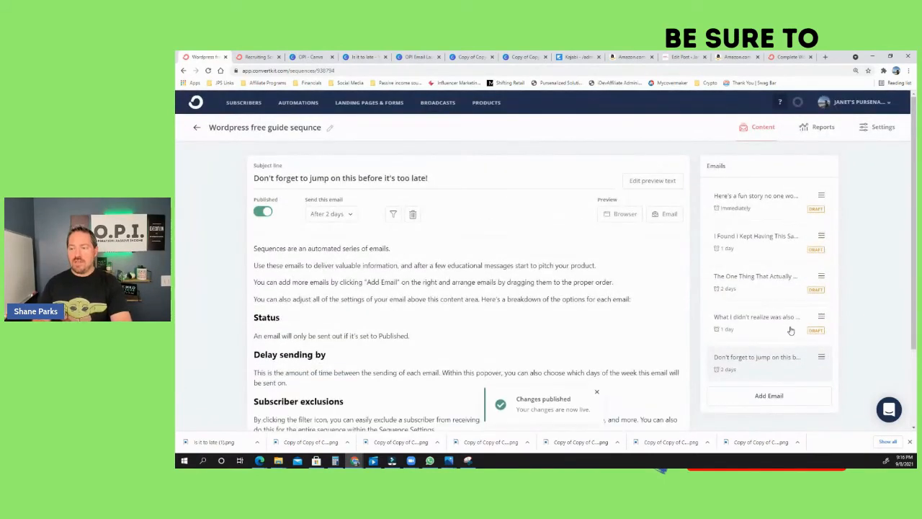
- Publish the remaining four draft emails of the sequence, working from the fourth back to the first
{"action": "left_click", "coordinate": [790, 330]}
{"action": "scroll", "coordinate": [764, 288], "scroll_direction": "down", "scroll_amount": 3}
{"action": "scroll", "coordinate": [749, 253], "scroll_direction": "up", "scroll_amount": 2}
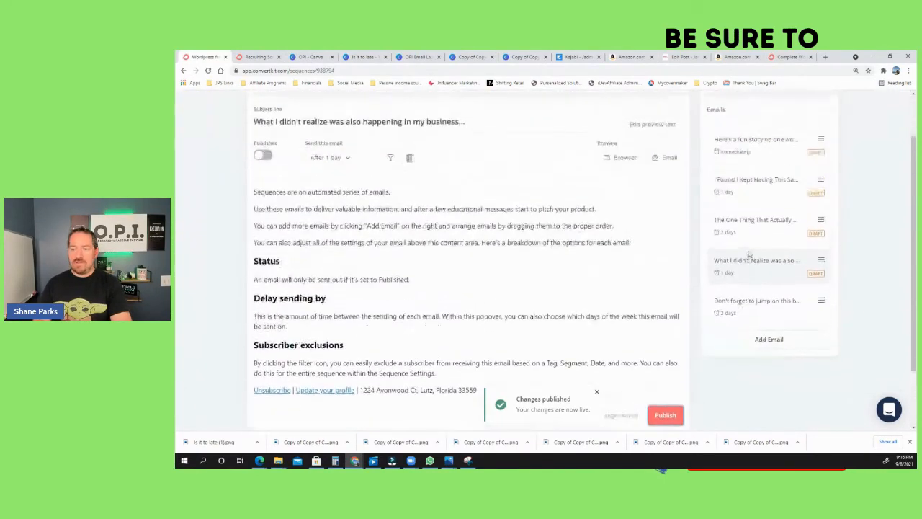
{"action": "left_click", "coordinate": [752, 237]}
{"action": "scroll", "coordinate": [691, 309], "scroll_direction": "down", "scroll_amount": 3}
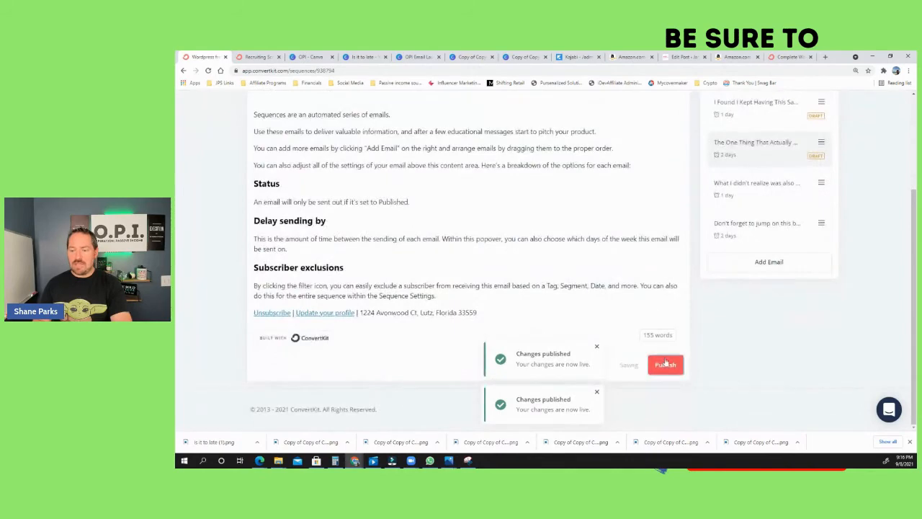
{"action": "scroll", "coordinate": [694, 206], "scroll_direction": "up", "scroll_amount": 3}
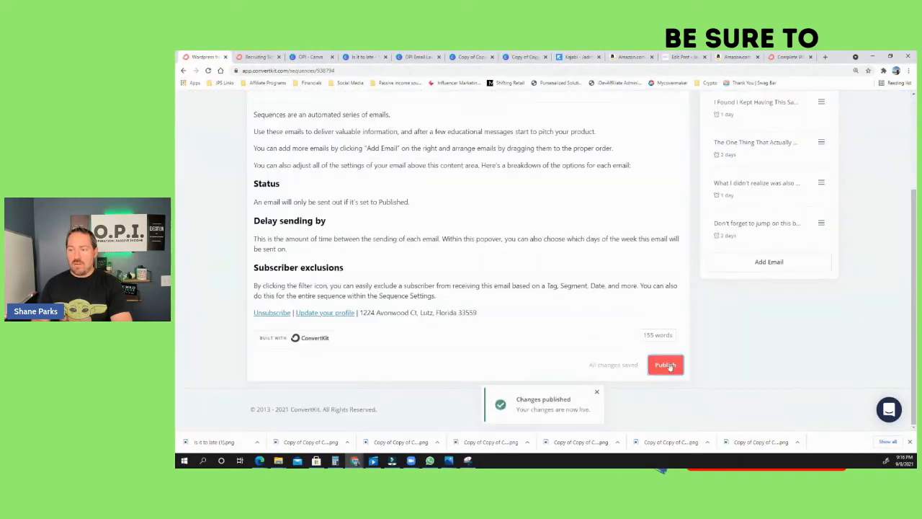
{"action": "left_click", "coordinate": [670, 366]}
{"action": "scroll", "coordinate": [534, 269], "scroll_direction": "up", "scroll_amount": 1}
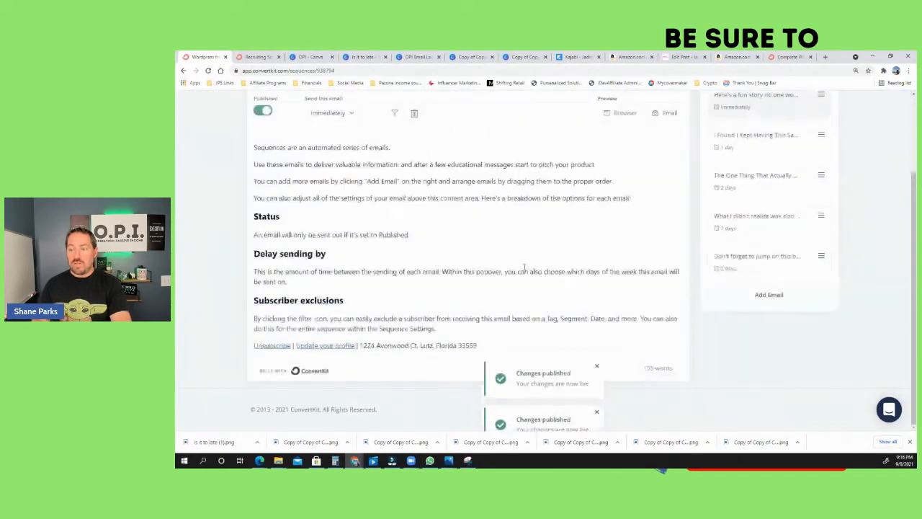
{"action": "scroll", "coordinate": [533, 256], "scroll_direction": "up", "scroll_amount": 2}
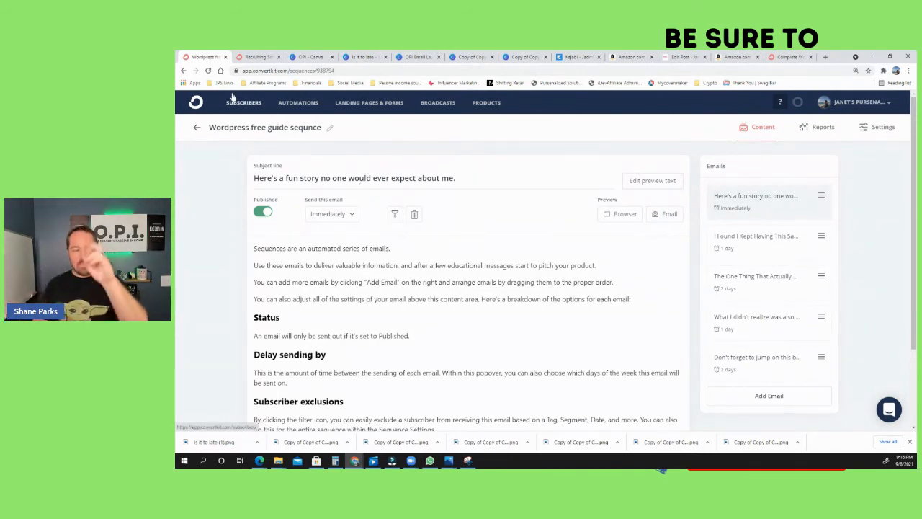
- Leave the sequence and create a new visual automation from scratch, without a template
{"action": "left_click", "coordinate": [196, 131]}
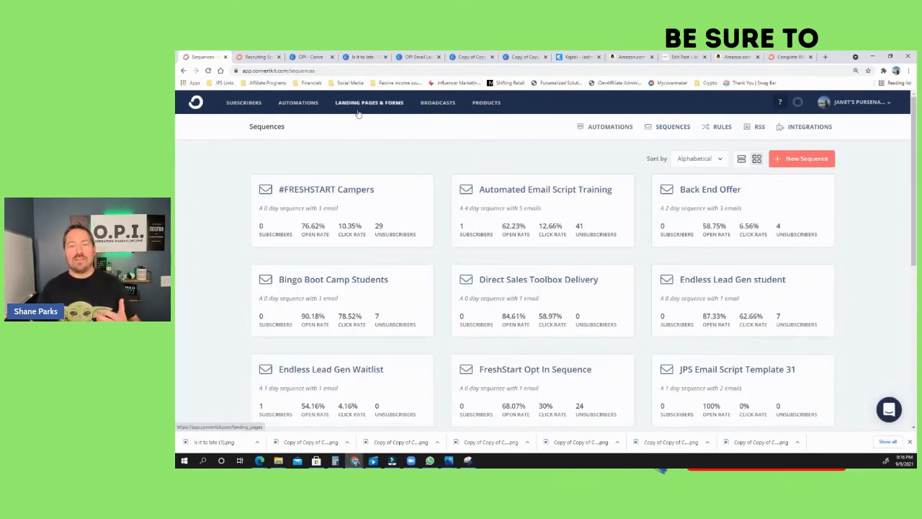
{"action": "left_click", "coordinate": [305, 104]}
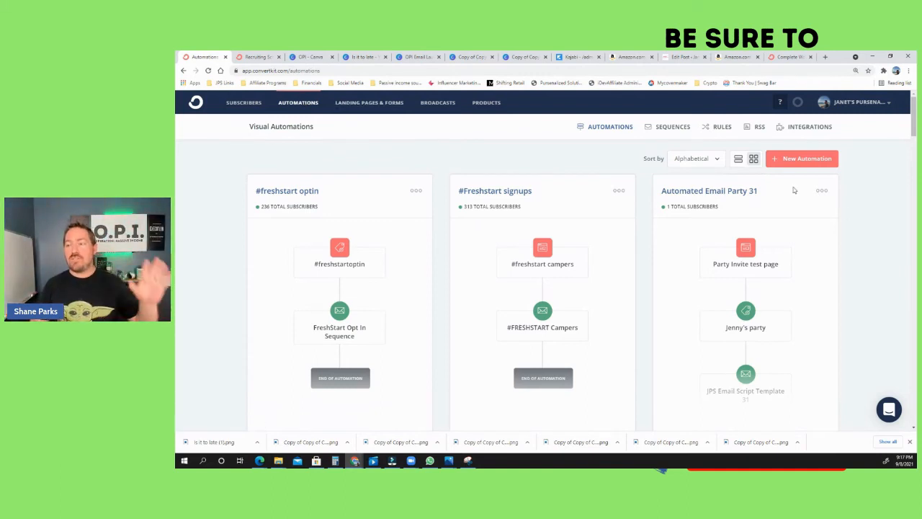
{"action": "left_click", "coordinate": [801, 161]}
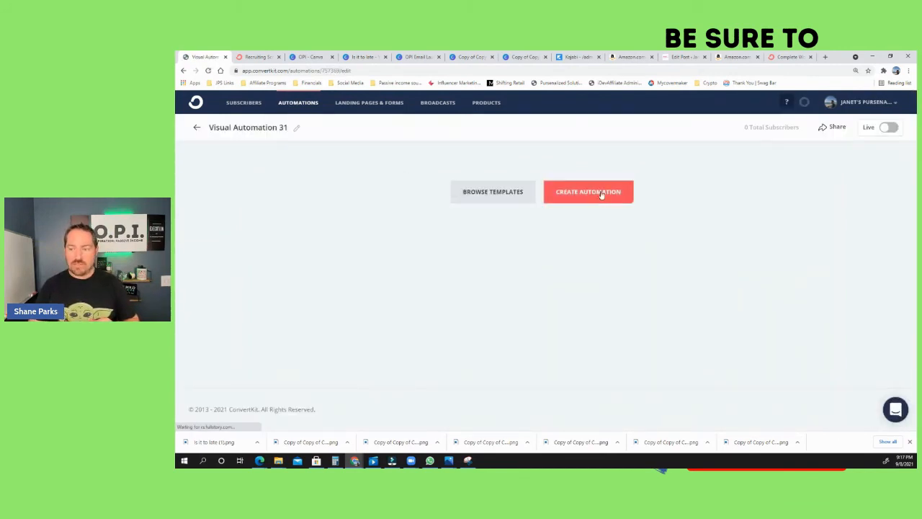
{"action": "left_click", "coordinate": [594, 194]}
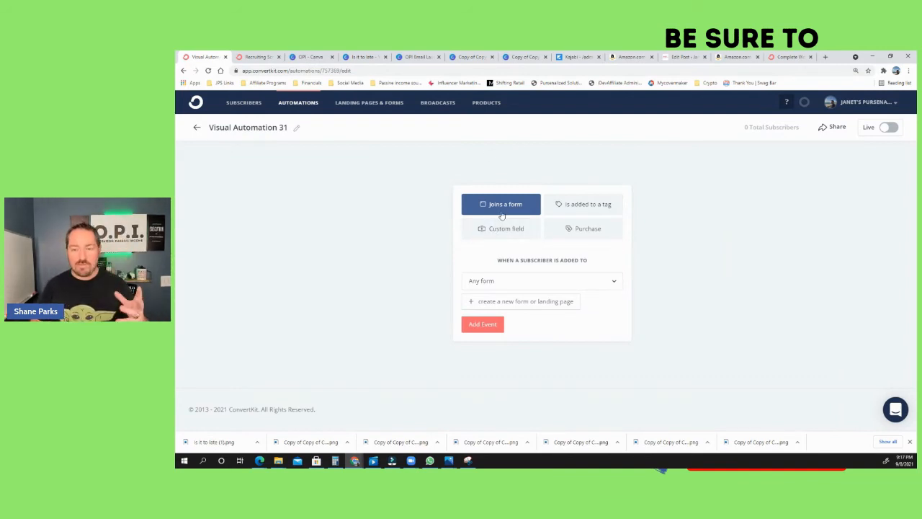
- Add a starting event to the automation that triggers when a subscriber joins the Wordpress Starter Kit form
{"action": "left_click", "coordinate": [607, 283]}
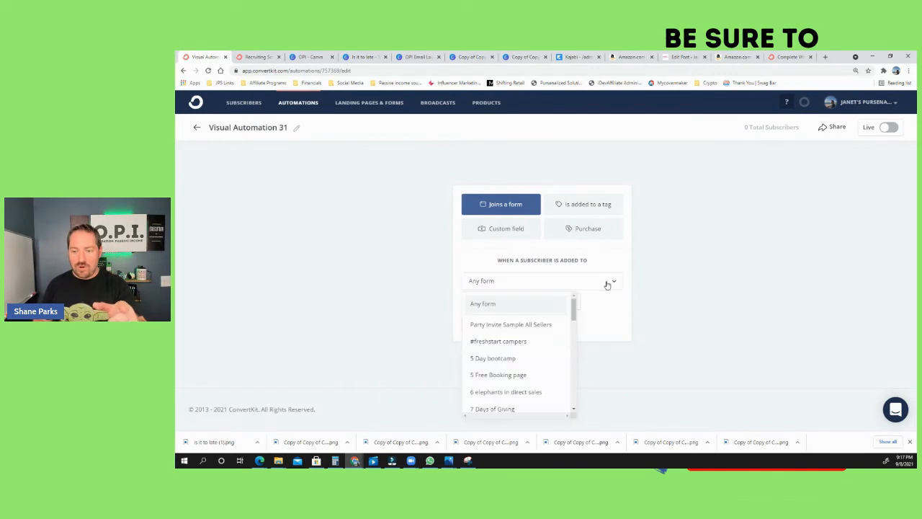
{"action": "scroll", "coordinate": [510, 360], "scroll_direction": "down", "scroll_amount": 10}
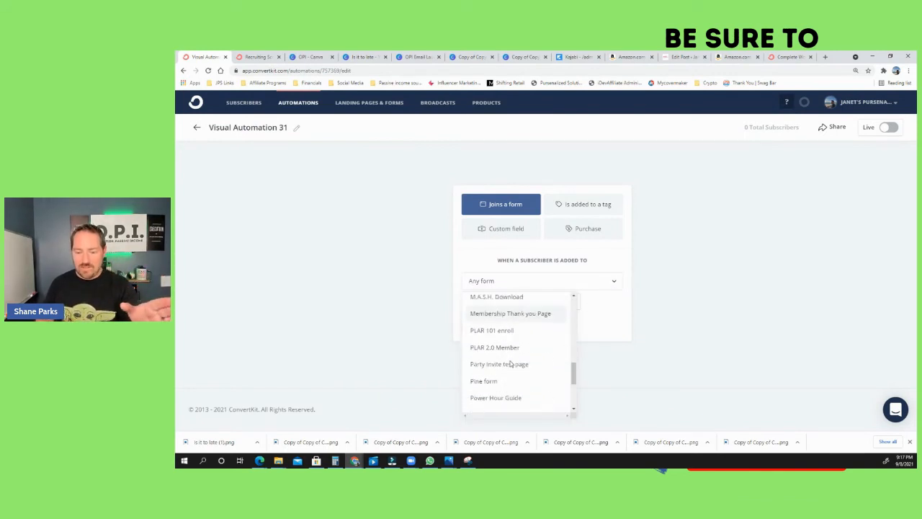
{"action": "scroll", "coordinate": [511, 363], "scroll_direction": "down", "scroll_amount": 5}
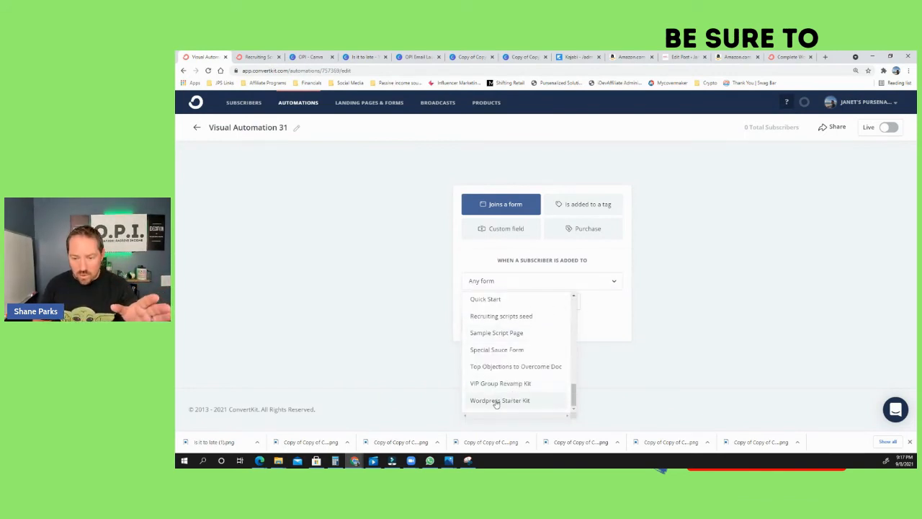
{"action": "left_click", "coordinate": [497, 401]}
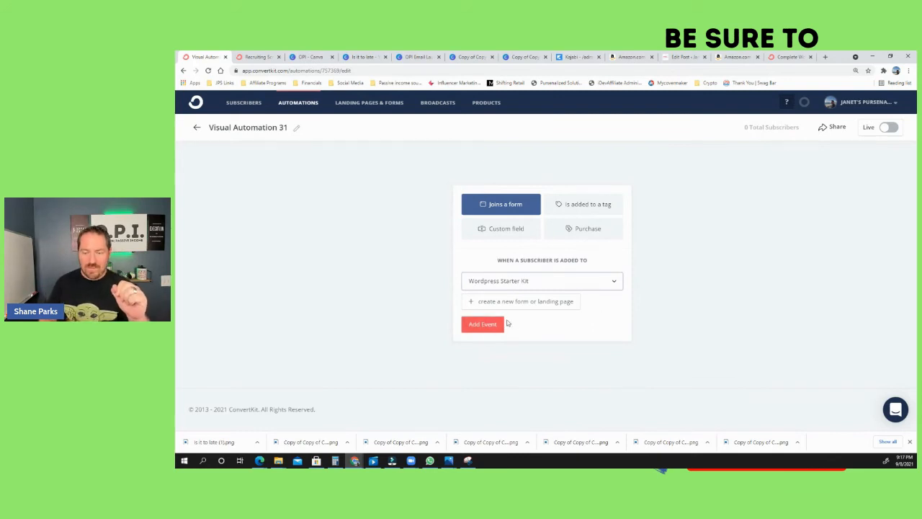
{"action": "left_click", "coordinate": [483, 324]}
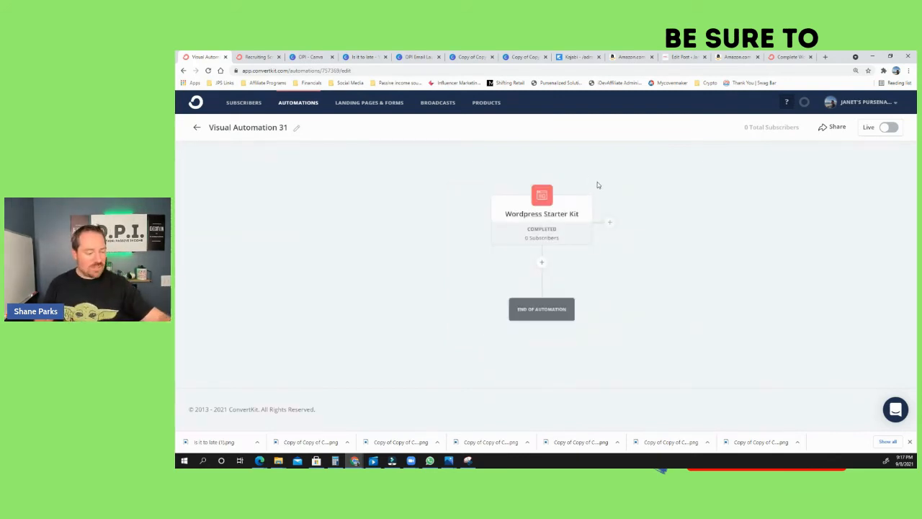
- Add an action below the Wordpress Starter Kit event that tags the subscriber with "wordpress interest"
{"action": "key", "text": "ctrl+plus"}
{"action": "key", "text": "ctrl+plus"}
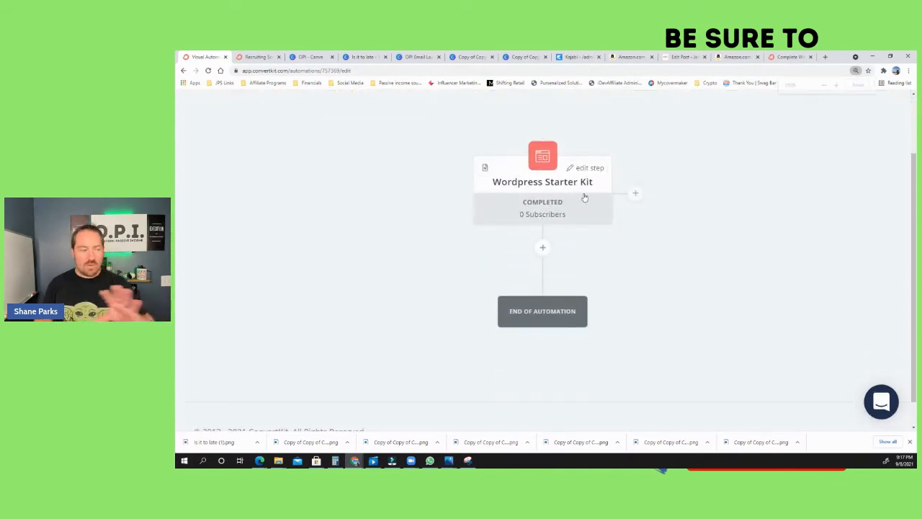
{"action": "left_click", "coordinate": [542, 248]}
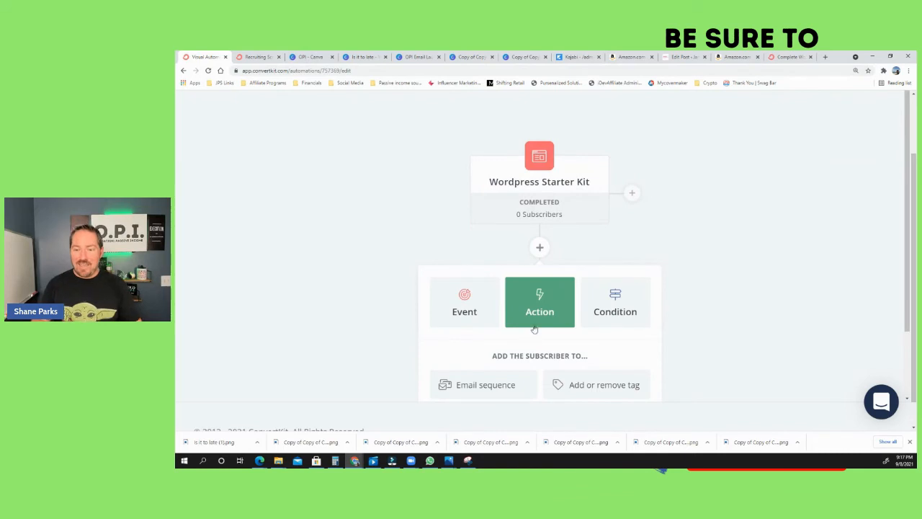
{"action": "left_click", "coordinate": [588, 350]}
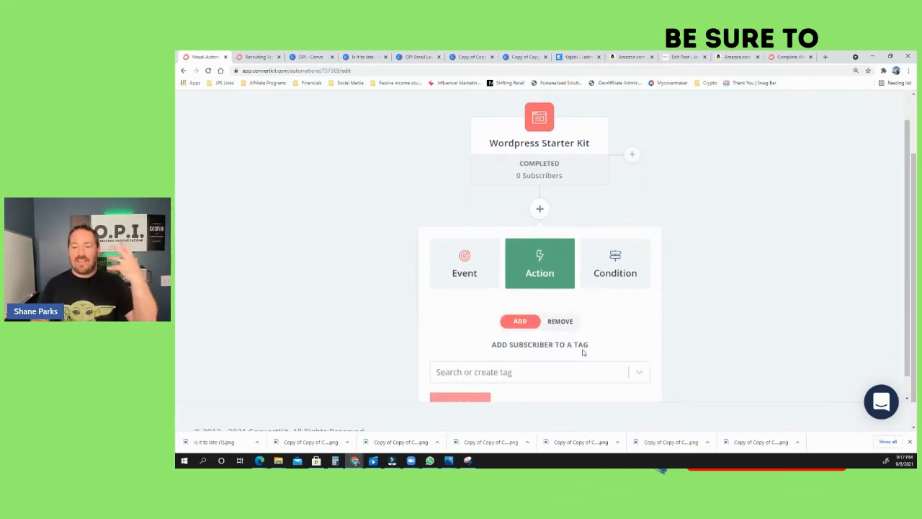
{"action": "left_click", "coordinate": [549, 347]}
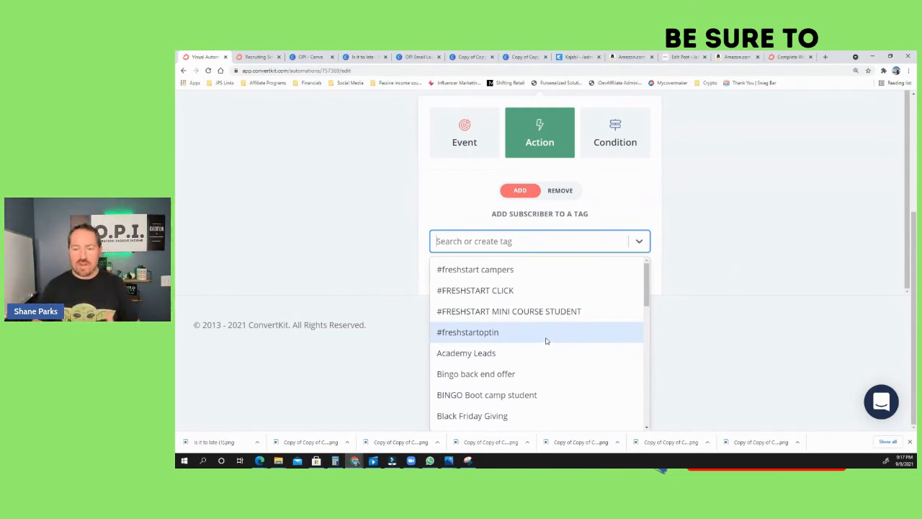
{"action": "scroll", "coordinate": [546, 341], "scroll_direction": "down", "scroll_amount": 10}
{"action": "scroll", "coordinate": [546, 343], "scroll_direction": "down", "scroll_amount": 1}
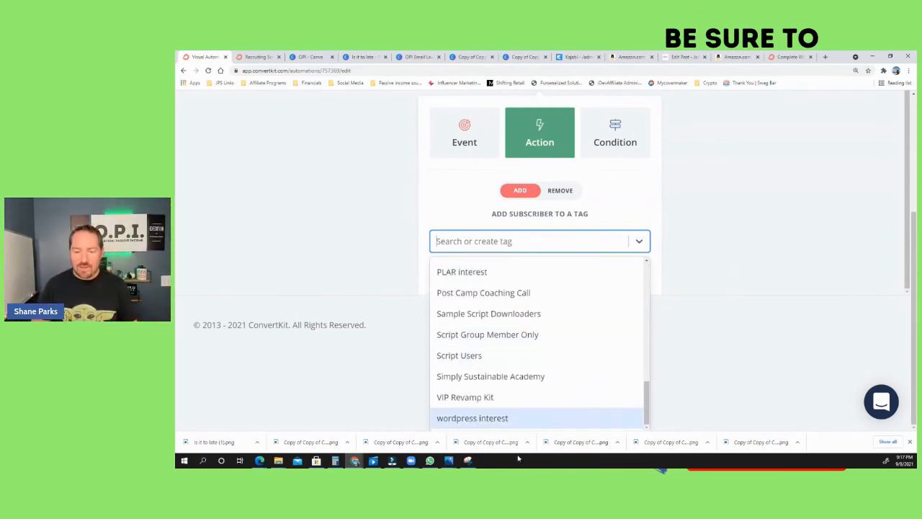
{"action": "left_click", "coordinate": [476, 418]}
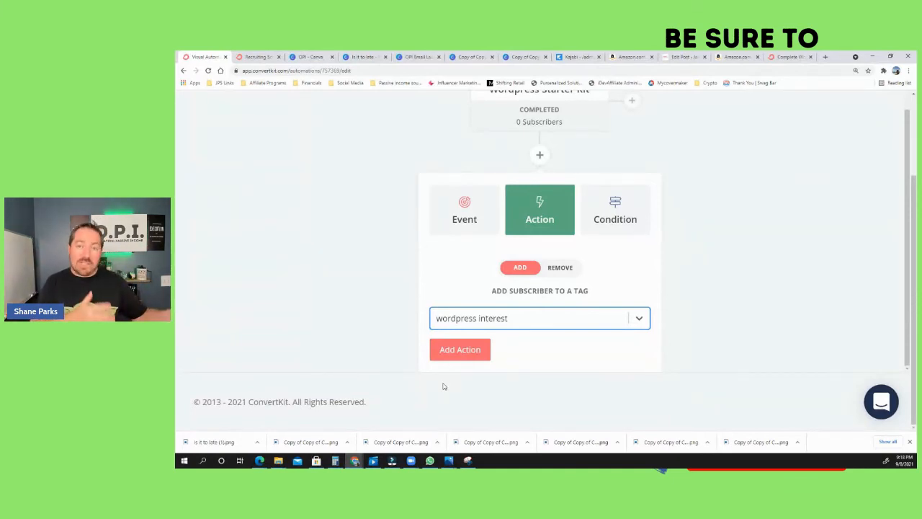
{"action": "left_click", "coordinate": [460, 351]}
- Add an action after the wordpress interest tag that puts the subscriber into the "Wordpress free guide sequnce" email sequence
{"action": "scroll", "coordinate": [671, 198], "scroll_direction": "down", "scroll_amount": 3}
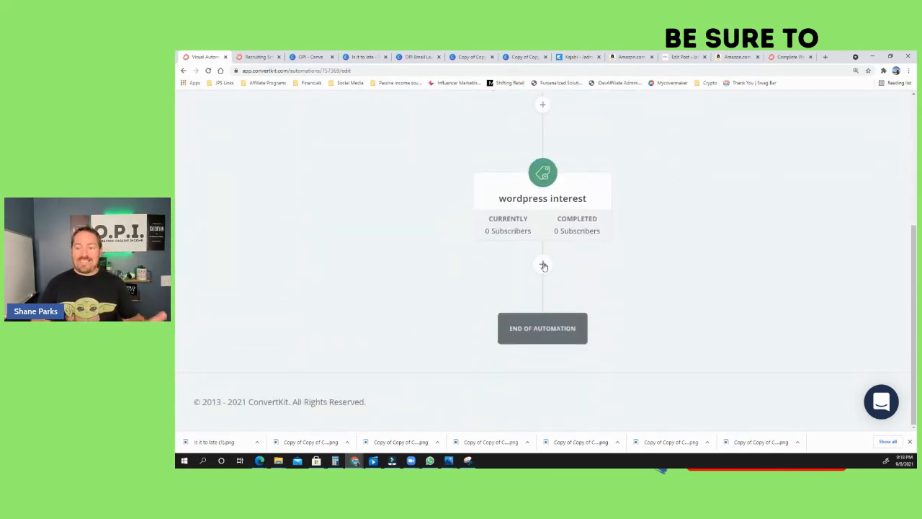
{"action": "left_click", "coordinate": [543, 265]}
{"action": "scroll", "coordinate": [575, 278], "scroll_direction": "down", "scroll_amount": 2}
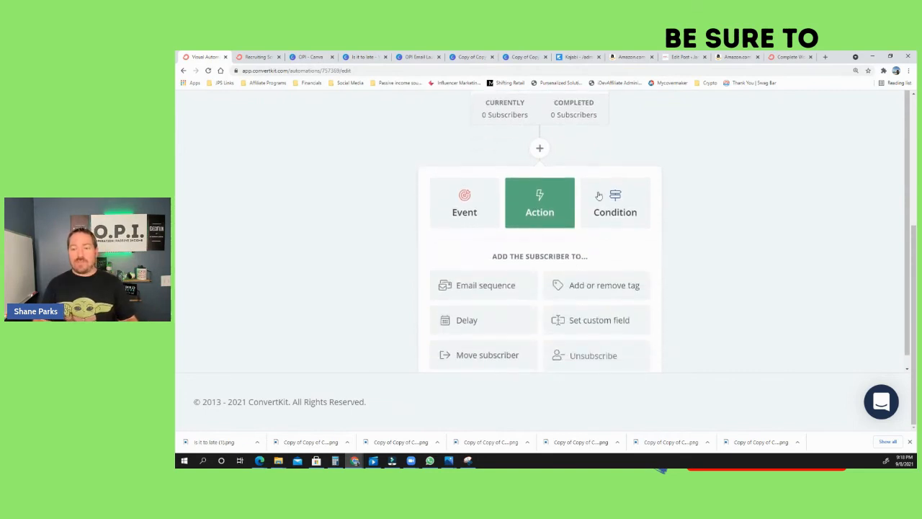
{"action": "left_click", "coordinate": [492, 287]}
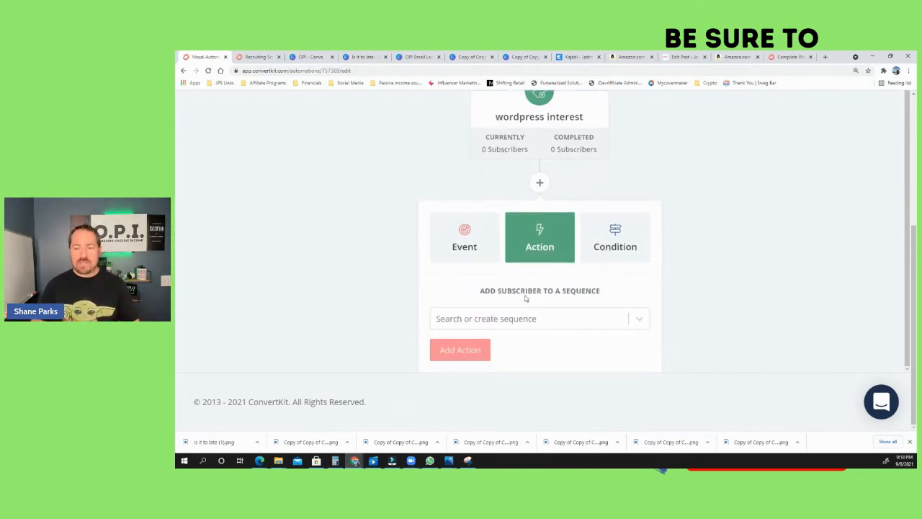
{"action": "left_click", "coordinate": [533, 319]}
{"action": "scroll", "coordinate": [530, 311], "scroll_direction": "down", "scroll_amount": 1}
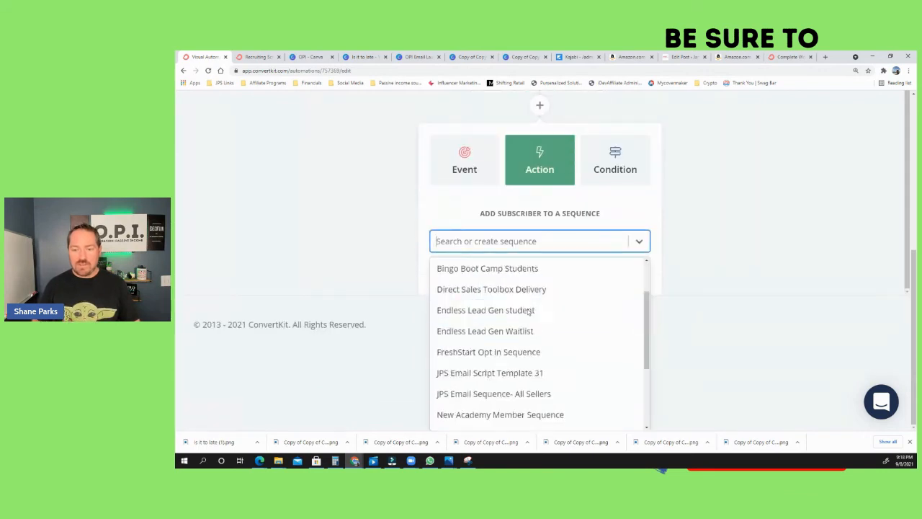
{"action": "scroll", "coordinate": [530, 311], "scroll_direction": "down", "scroll_amount": 3}
{"action": "left_click", "coordinate": [510, 418]}
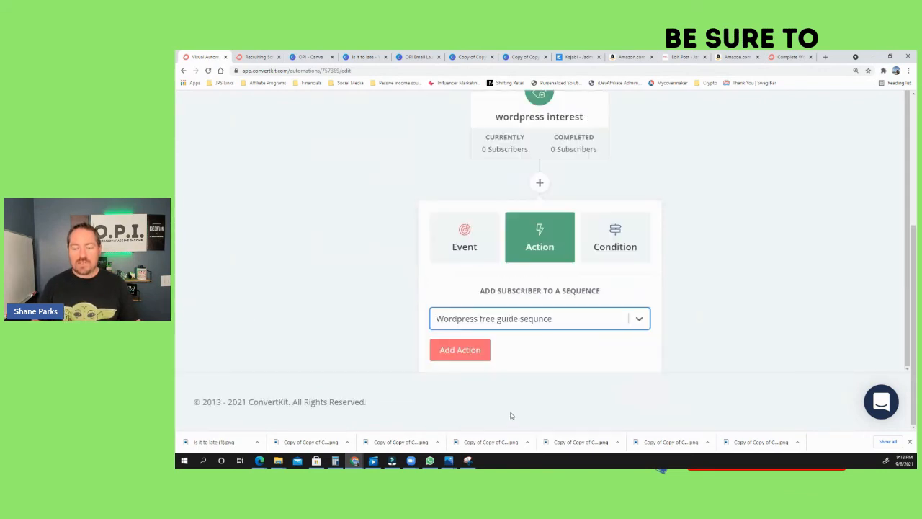
{"action": "left_click", "coordinate": [457, 349]}
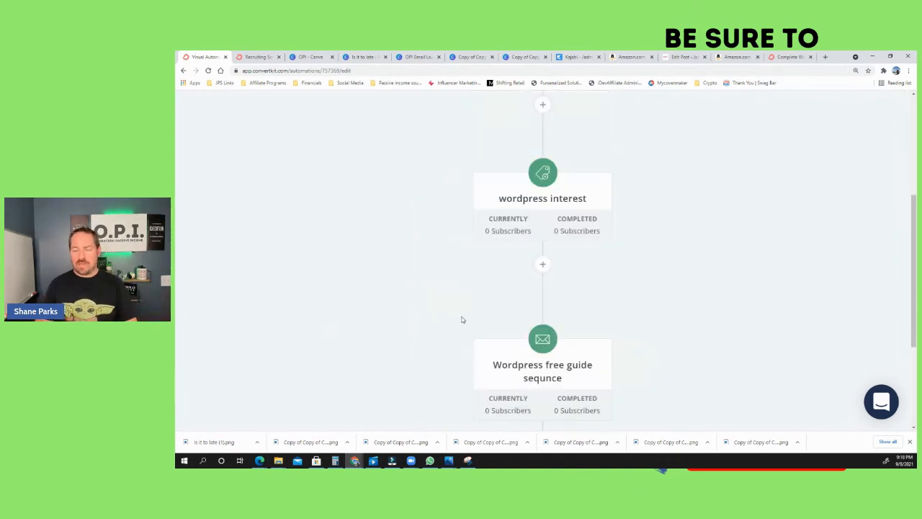
- Review the finished automation flow and turn the automation live
{"action": "scroll", "coordinate": [453, 324], "scroll_direction": "down", "scroll_amount": 3}
{"action": "scroll", "coordinate": [443, 329], "scroll_direction": "up", "scroll_amount": 2}
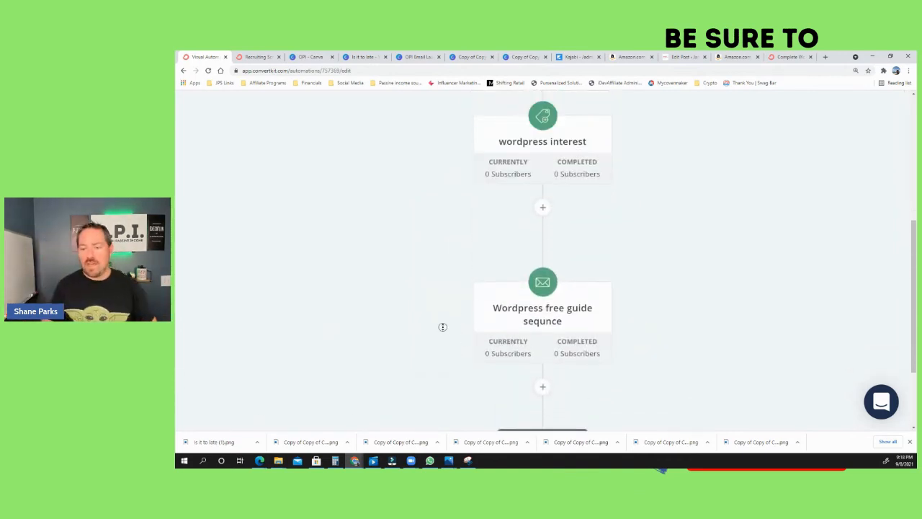
{"action": "scroll", "coordinate": [443, 327], "scroll_direction": "up", "scroll_amount": 5}
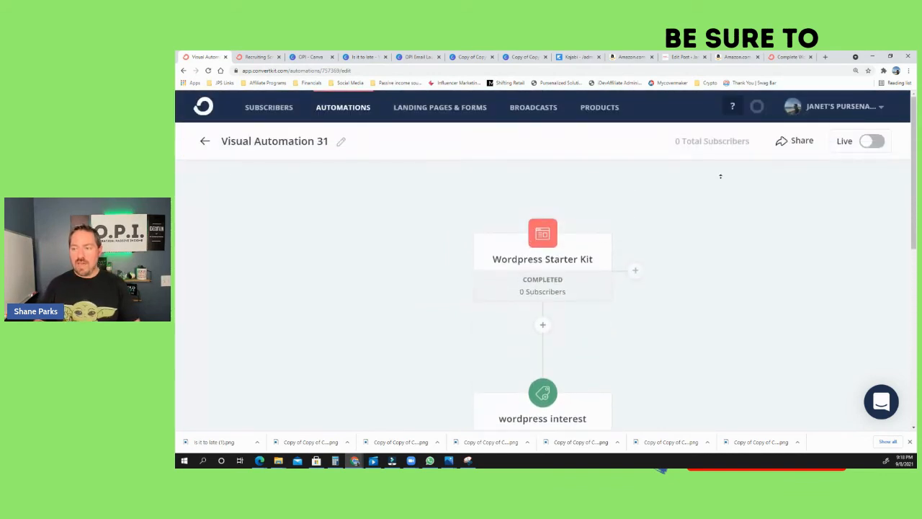
{"action": "key", "text": "ctrl+minus"}
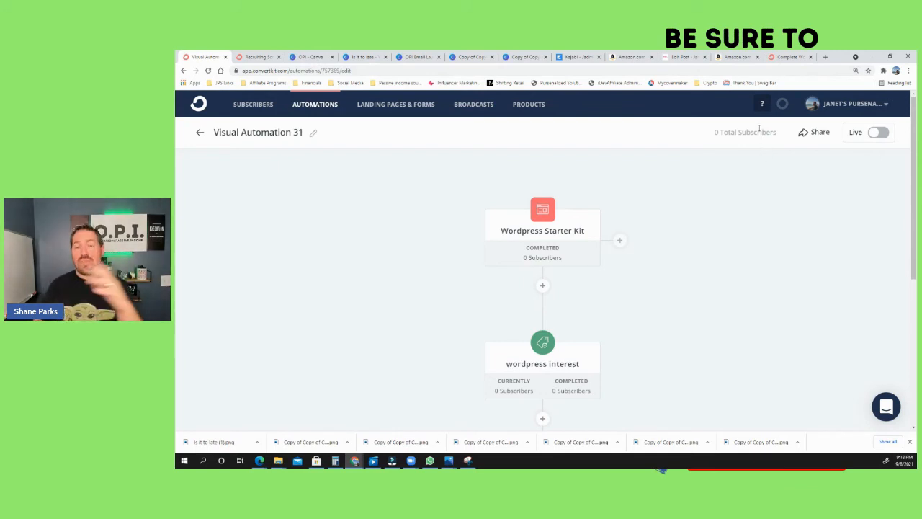
{"action": "left_click", "coordinate": [879, 134]}
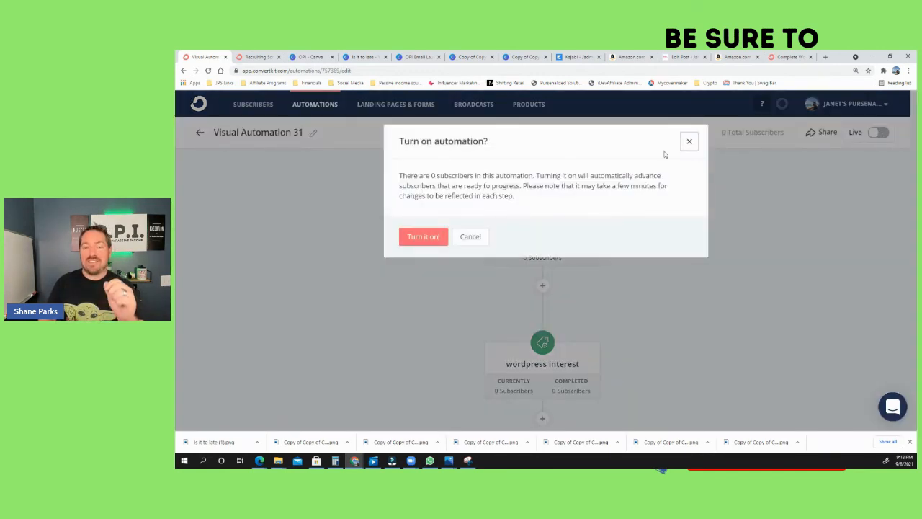
{"action": "left_click", "coordinate": [422, 237]}
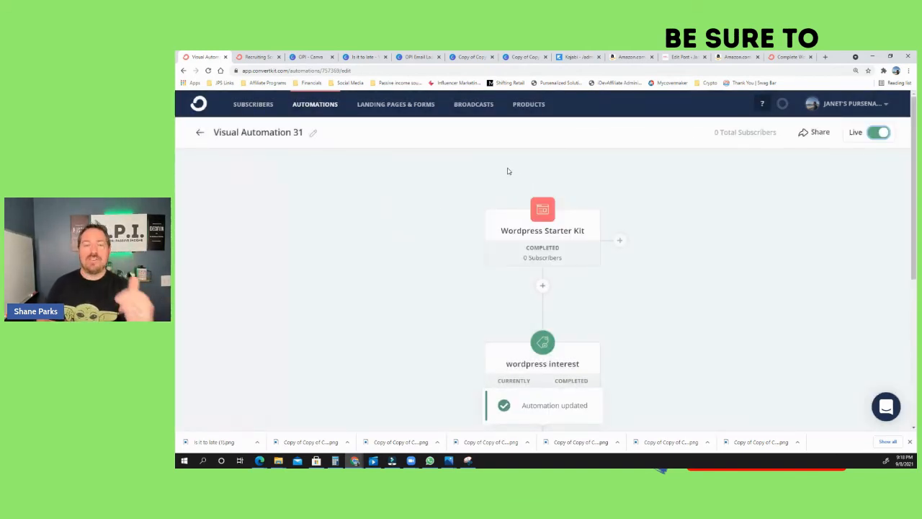
- Test the published WordPress Starter Kit landing page by submitting the signup form with the subscriber's email address and first name
{"action": "left_click", "coordinate": [785, 56]}
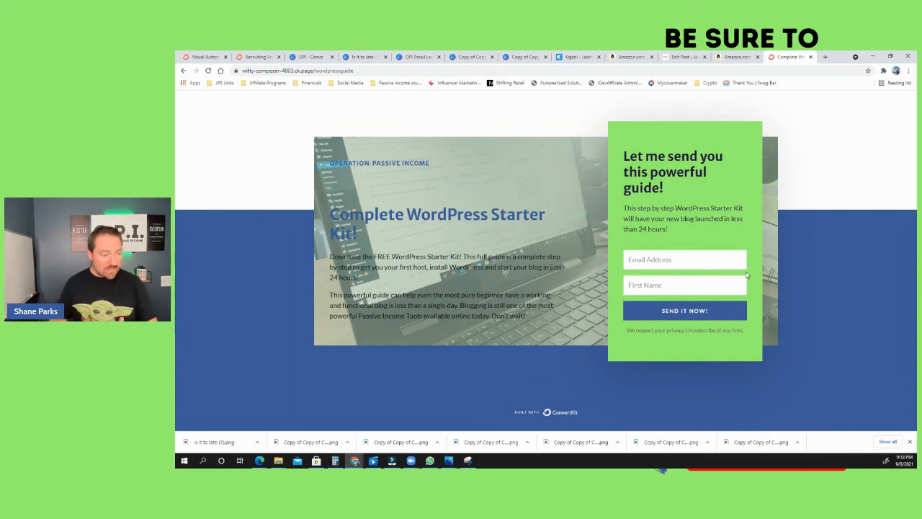
{"action": "left_click", "coordinate": [656, 258]}
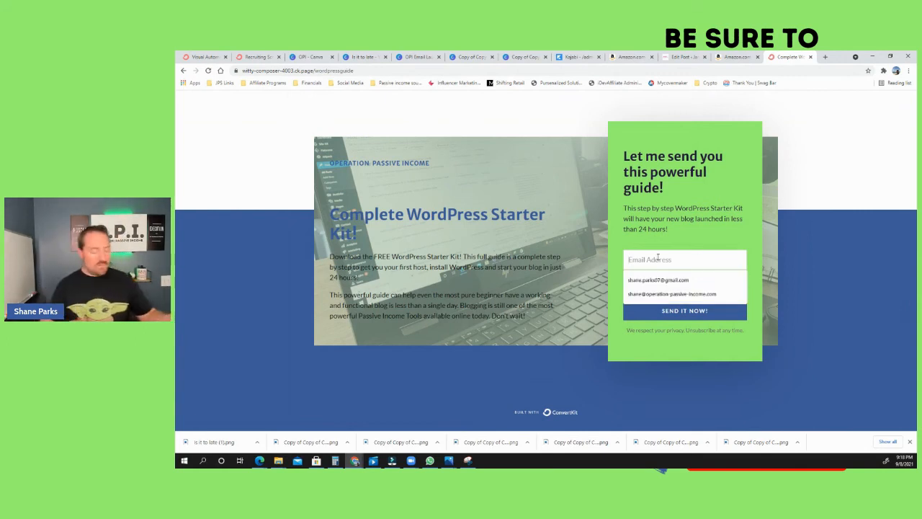
{"action": "key", "text": "Down"}
{"action": "key", "text": "Down"}
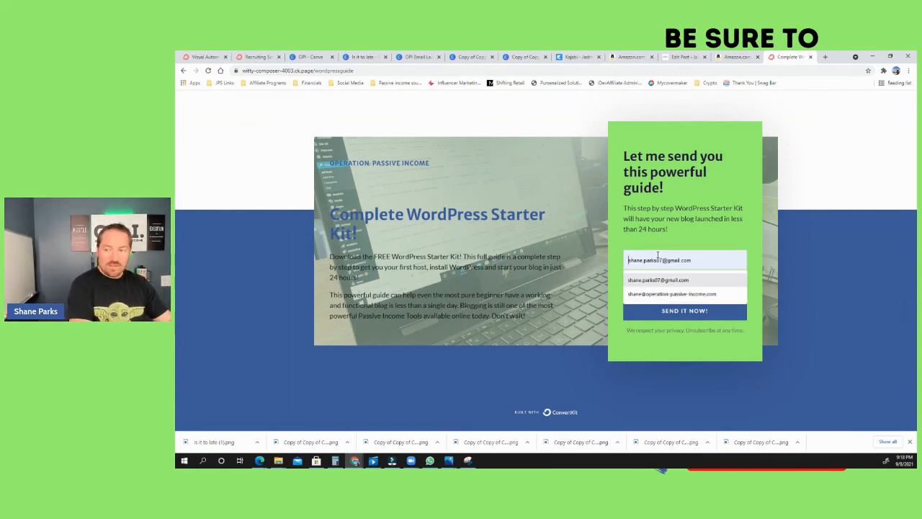
{"action": "key", "text": "Return"}
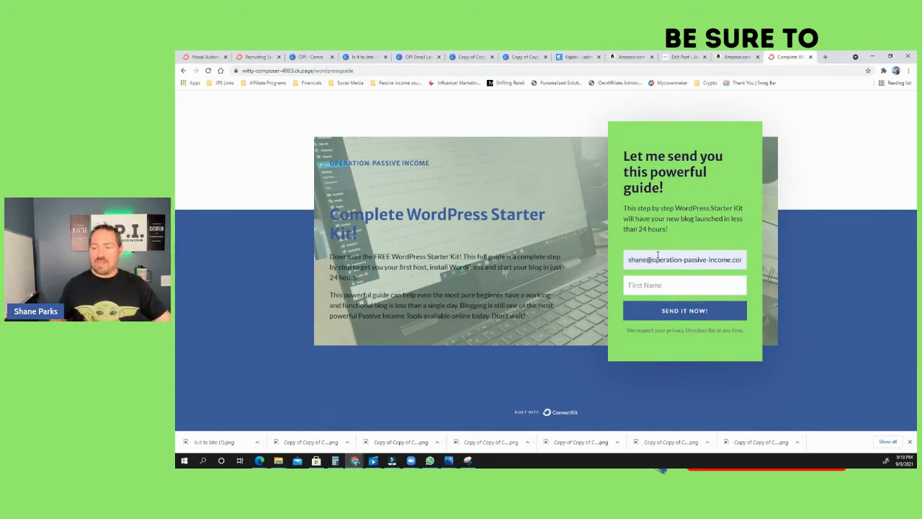
{"action": "left_click", "coordinate": [662, 282]}
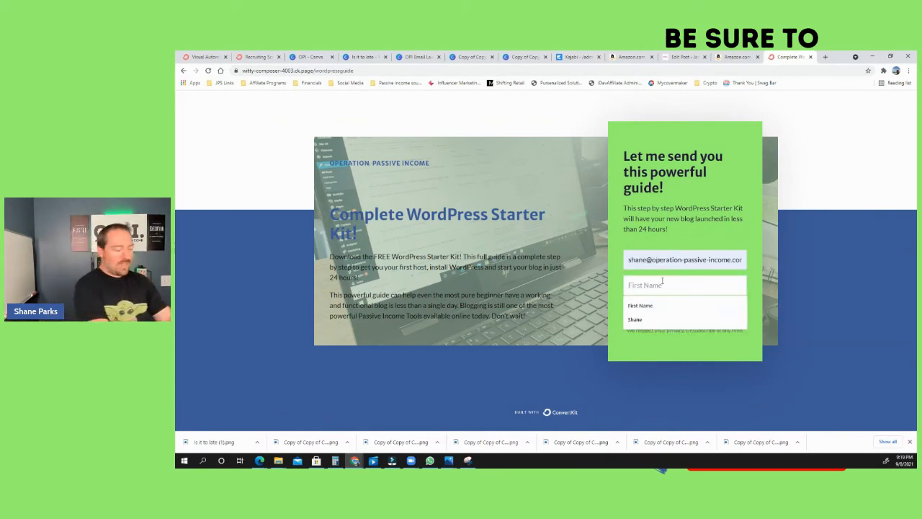
{"action": "type", "text": "Shane"}
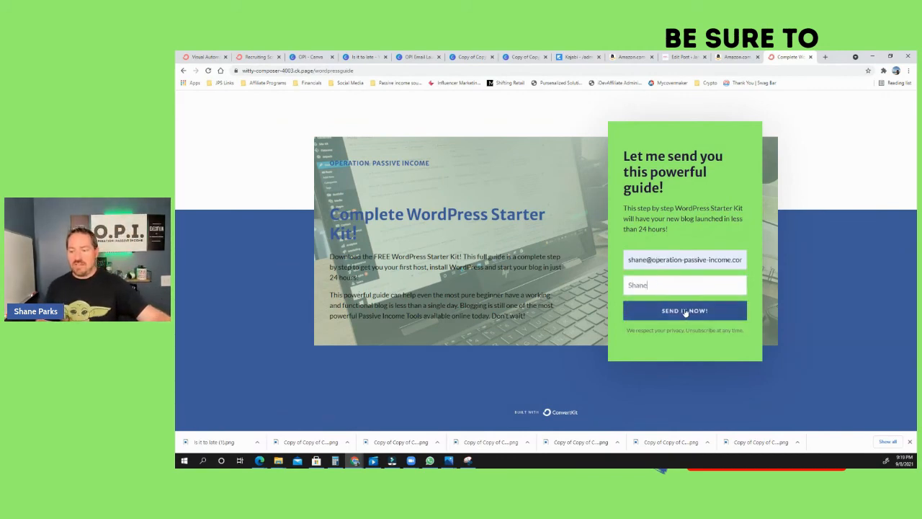
{"action": "left_click", "coordinate": [687, 311]}
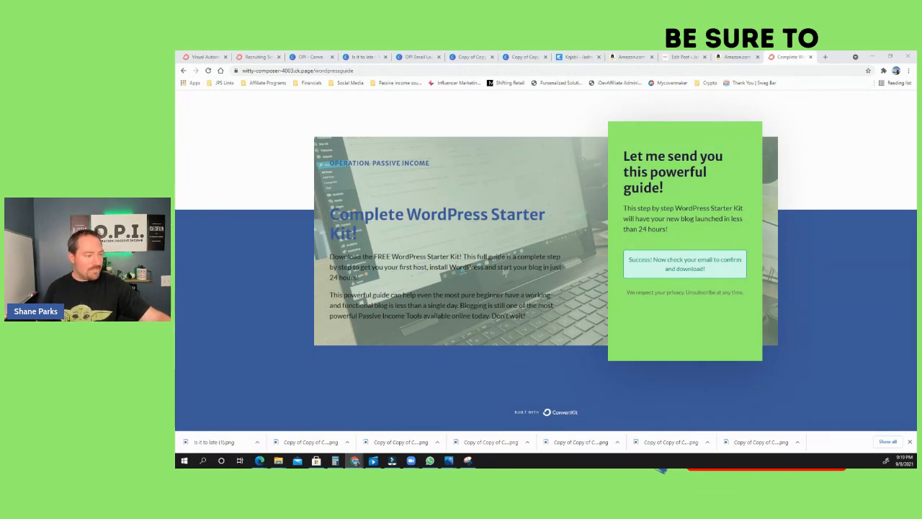
- Bring the "Yay! Your Wordpress Starter Kit Is HERE!" email into view in a maximized window, and confirm the subscription to open the download
{"action": "left_click_drag", "start_coordinate": [176, 85], "coordinate": [624, 77]}
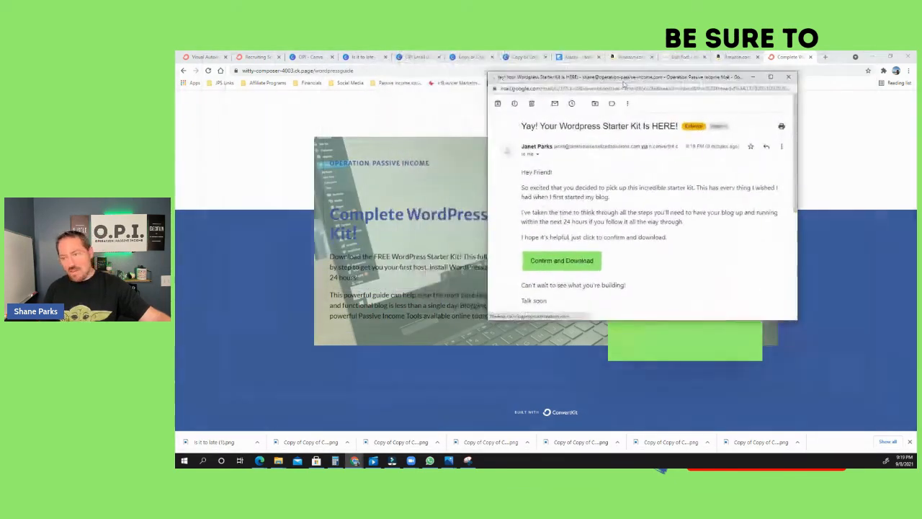
{"action": "left_click", "coordinate": [771, 77]}
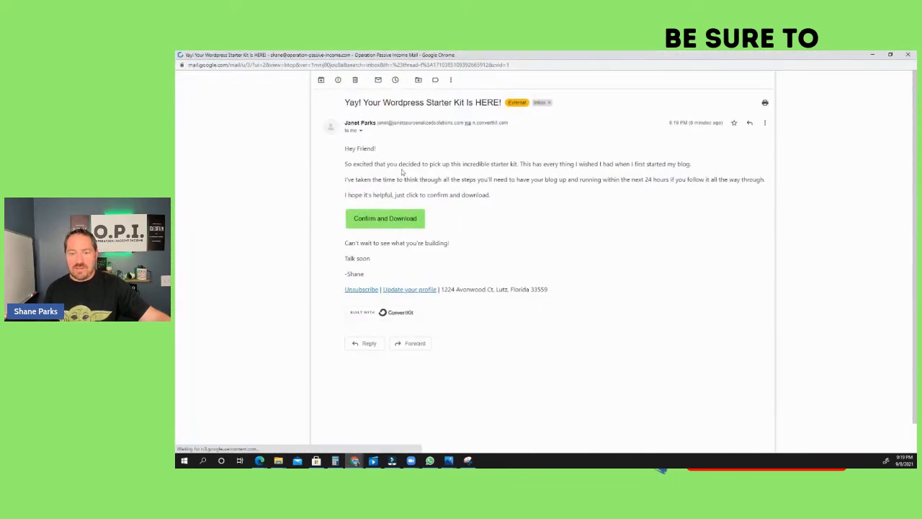
{"action": "left_click", "coordinate": [388, 220]}
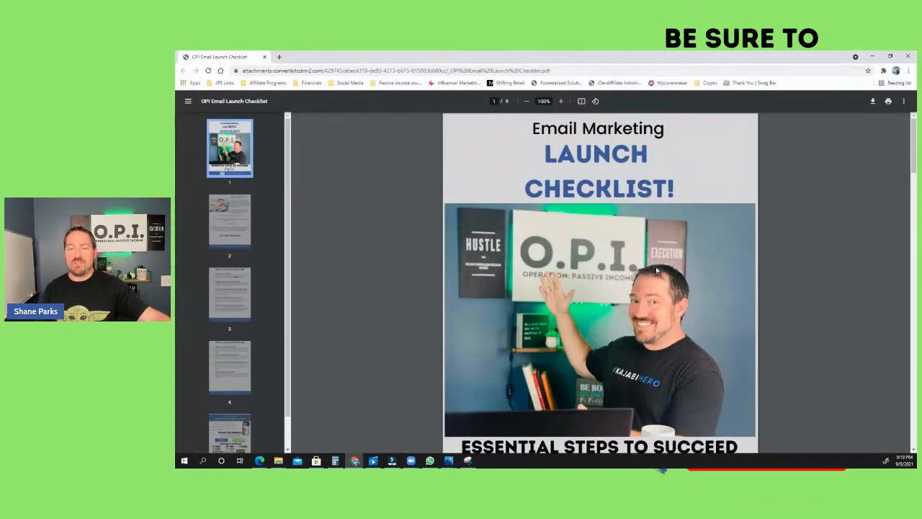
- Look through all pages of the delivered Email Launch Checklist PDF, and put its window away
{"action": "scroll", "coordinate": [657, 270], "scroll_direction": "down", "scroll_amount": 10}
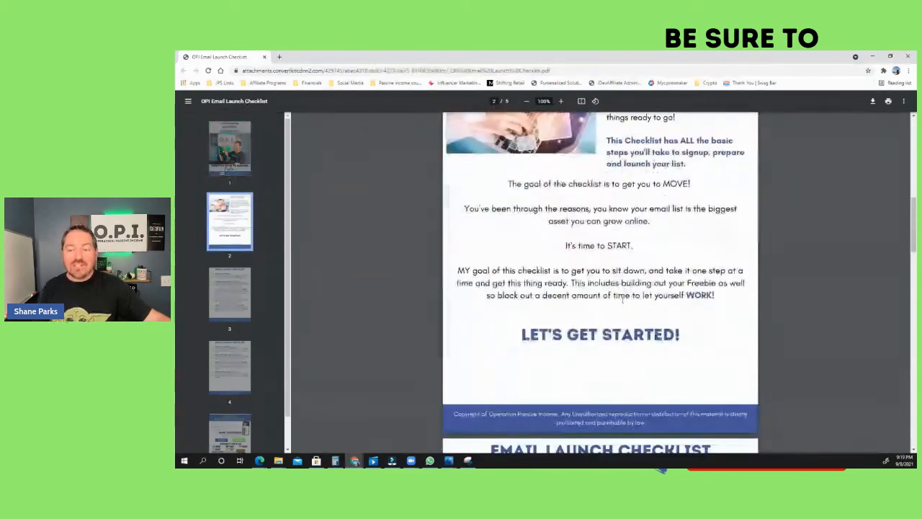
{"action": "scroll", "coordinate": [622, 299], "scroll_direction": "down", "scroll_amount": 10}
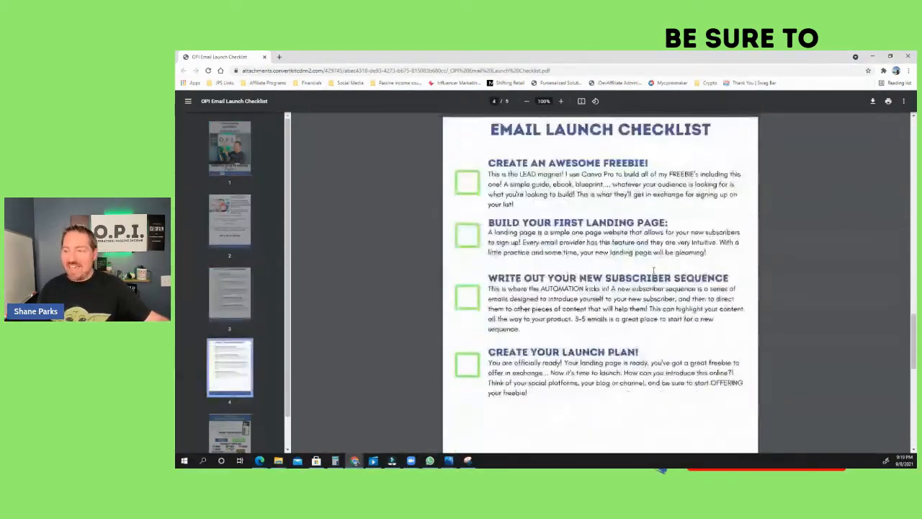
{"action": "scroll", "coordinate": [654, 269], "scroll_direction": "down", "scroll_amount": 10}
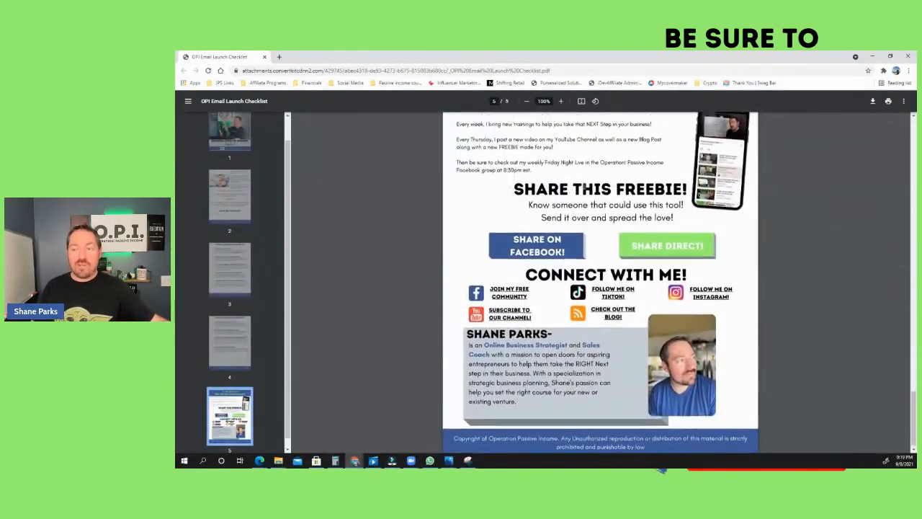
{"action": "left_click", "coordinate": [874, 57]}
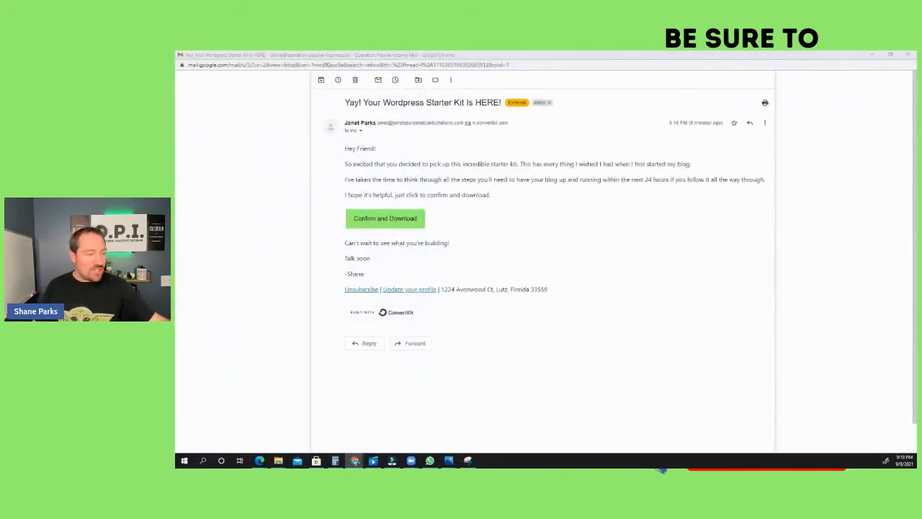